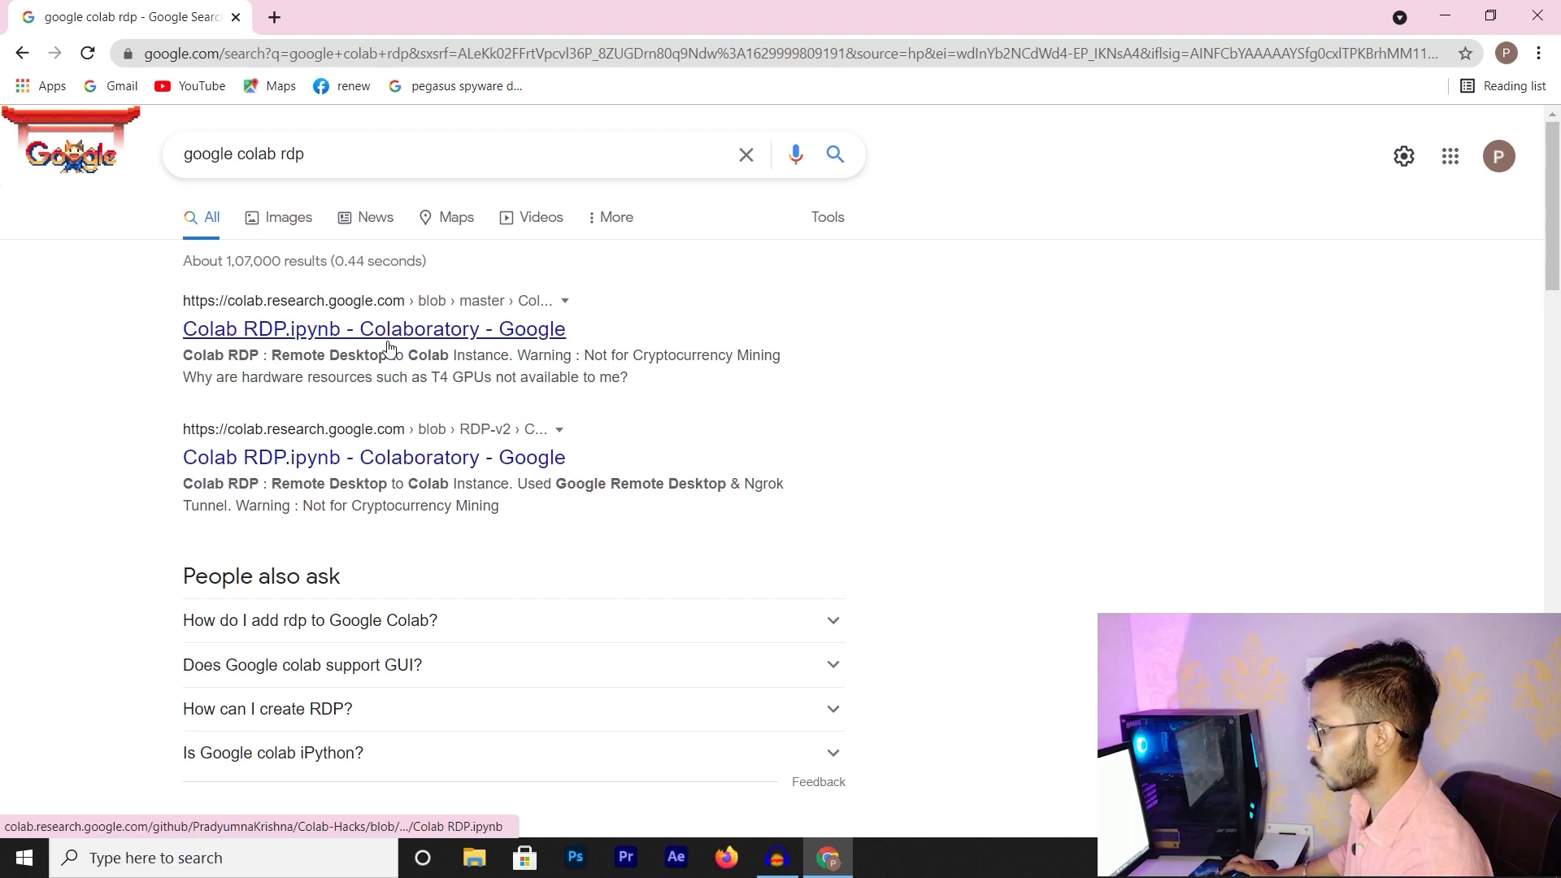
Open the 'Colab RDP.ipynb' notebook from the search results and read its intro, including the 12GB RAM note
click(394, 337)
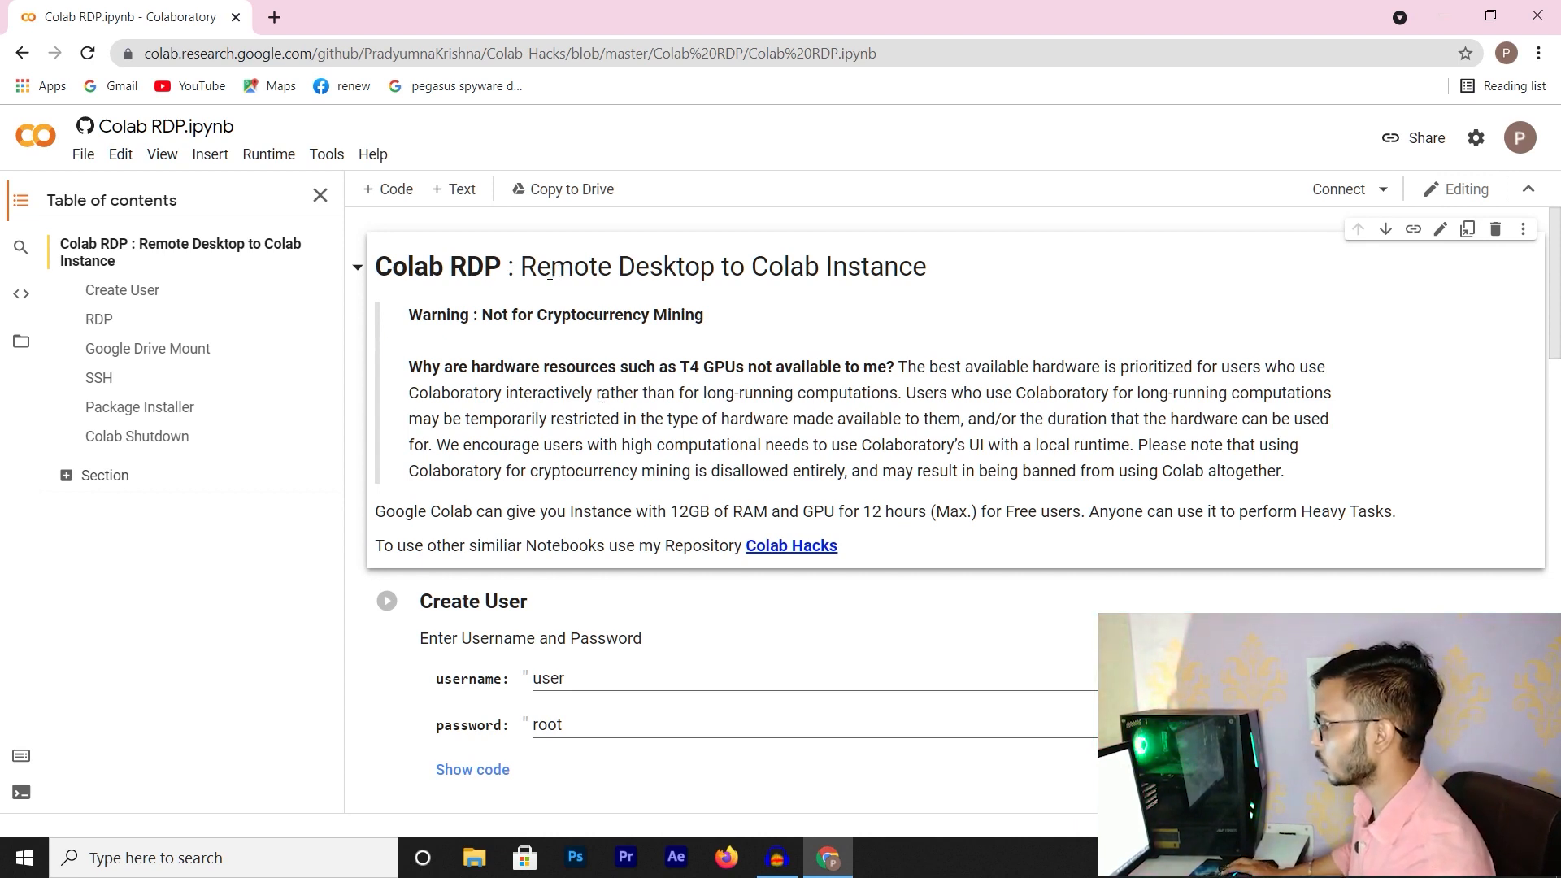
scroll(621, 391, down, 3)
scroll(619, 389, up, 3)
drag(677, 513, 772, 521)
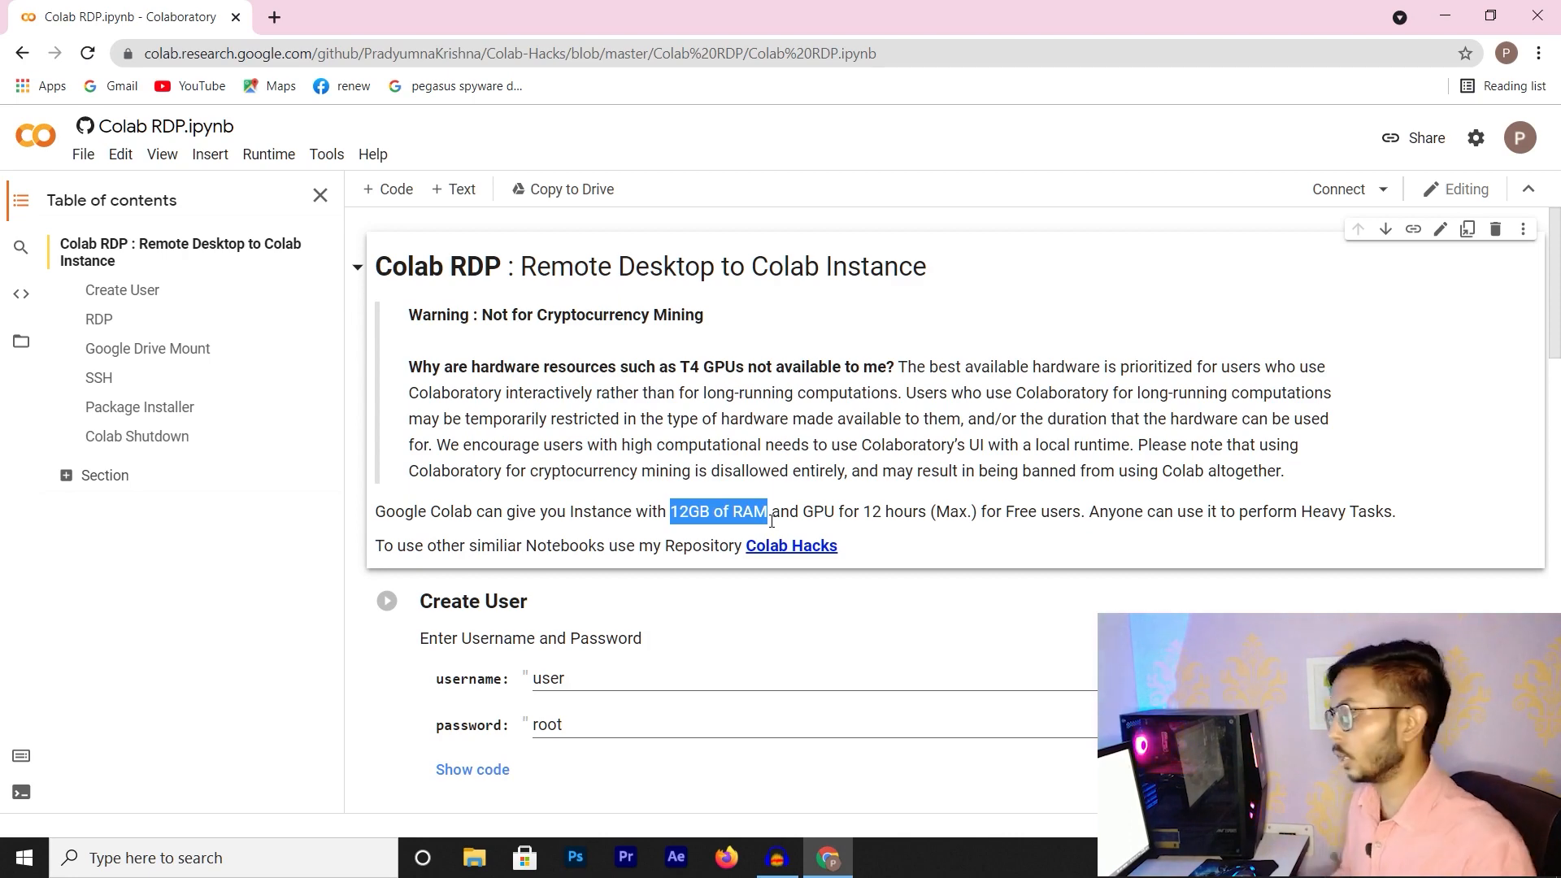
click(589, 427)
scroll(589, 427, down, 3)
scroll(439, 362, up, 3)
scroll(431, 488, down, 6)
scroll(425, 486, up, 3)
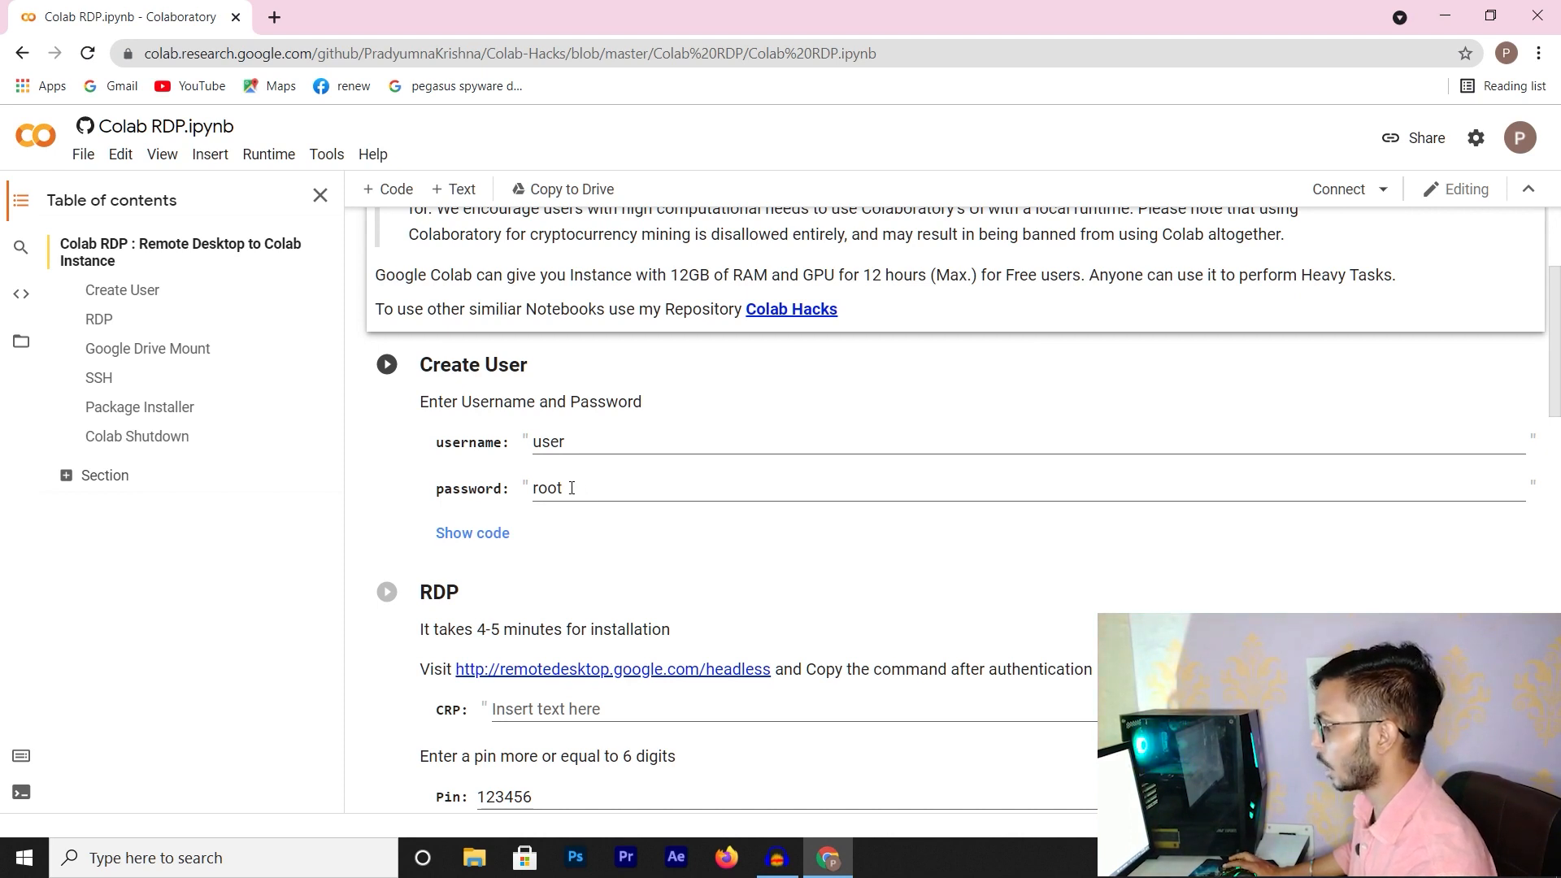
Run the Create User cell, choosing 'Run anyway' past the warning, until it prints 'User Created and Configured'
click(388, 365)
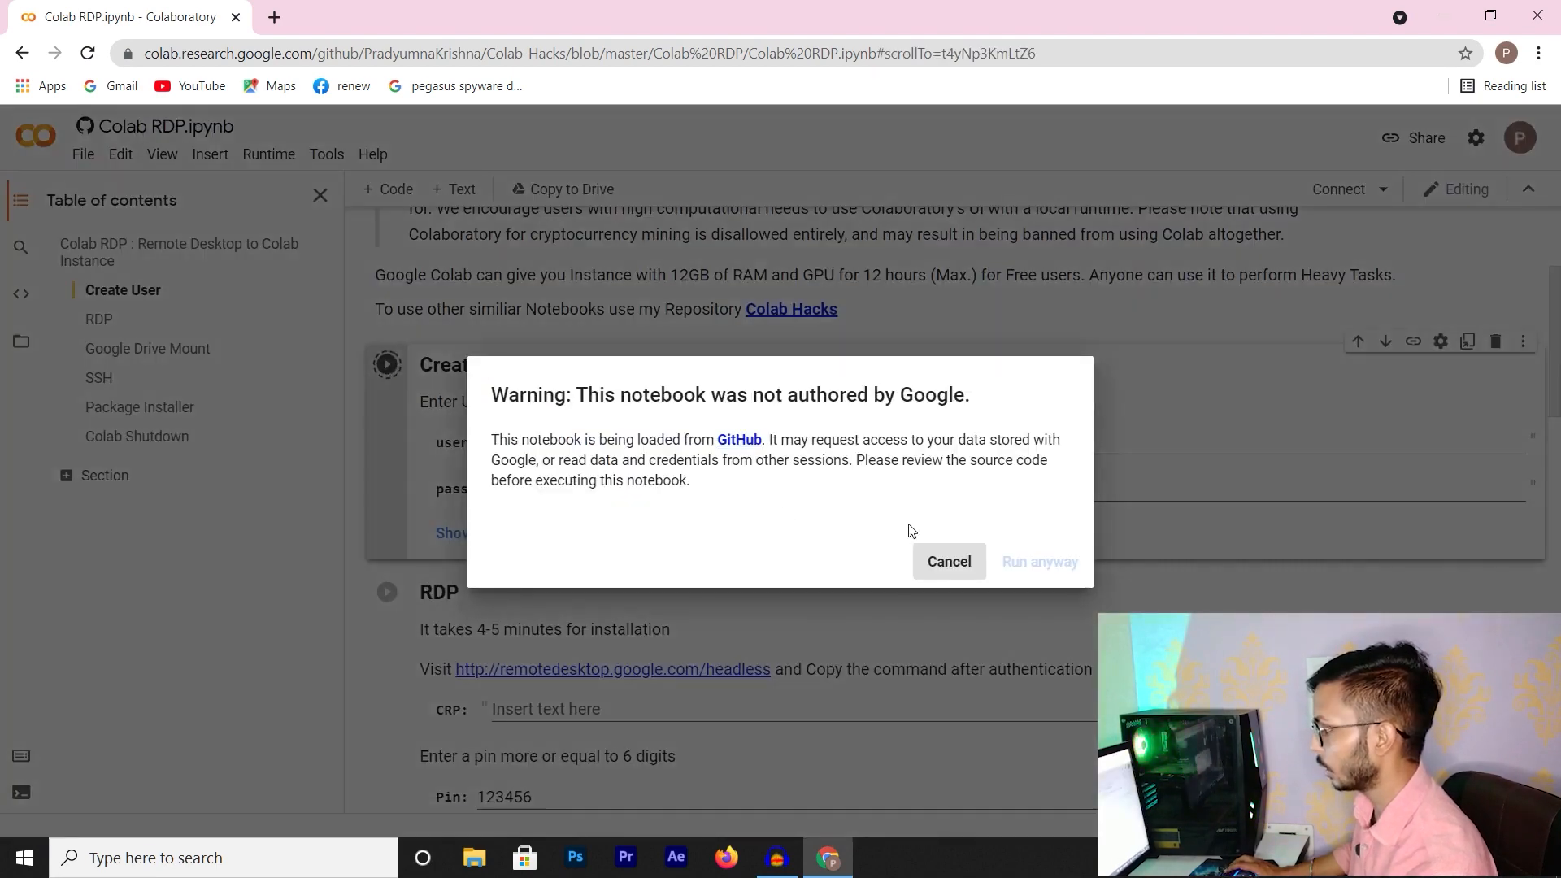
click(1041, 562)
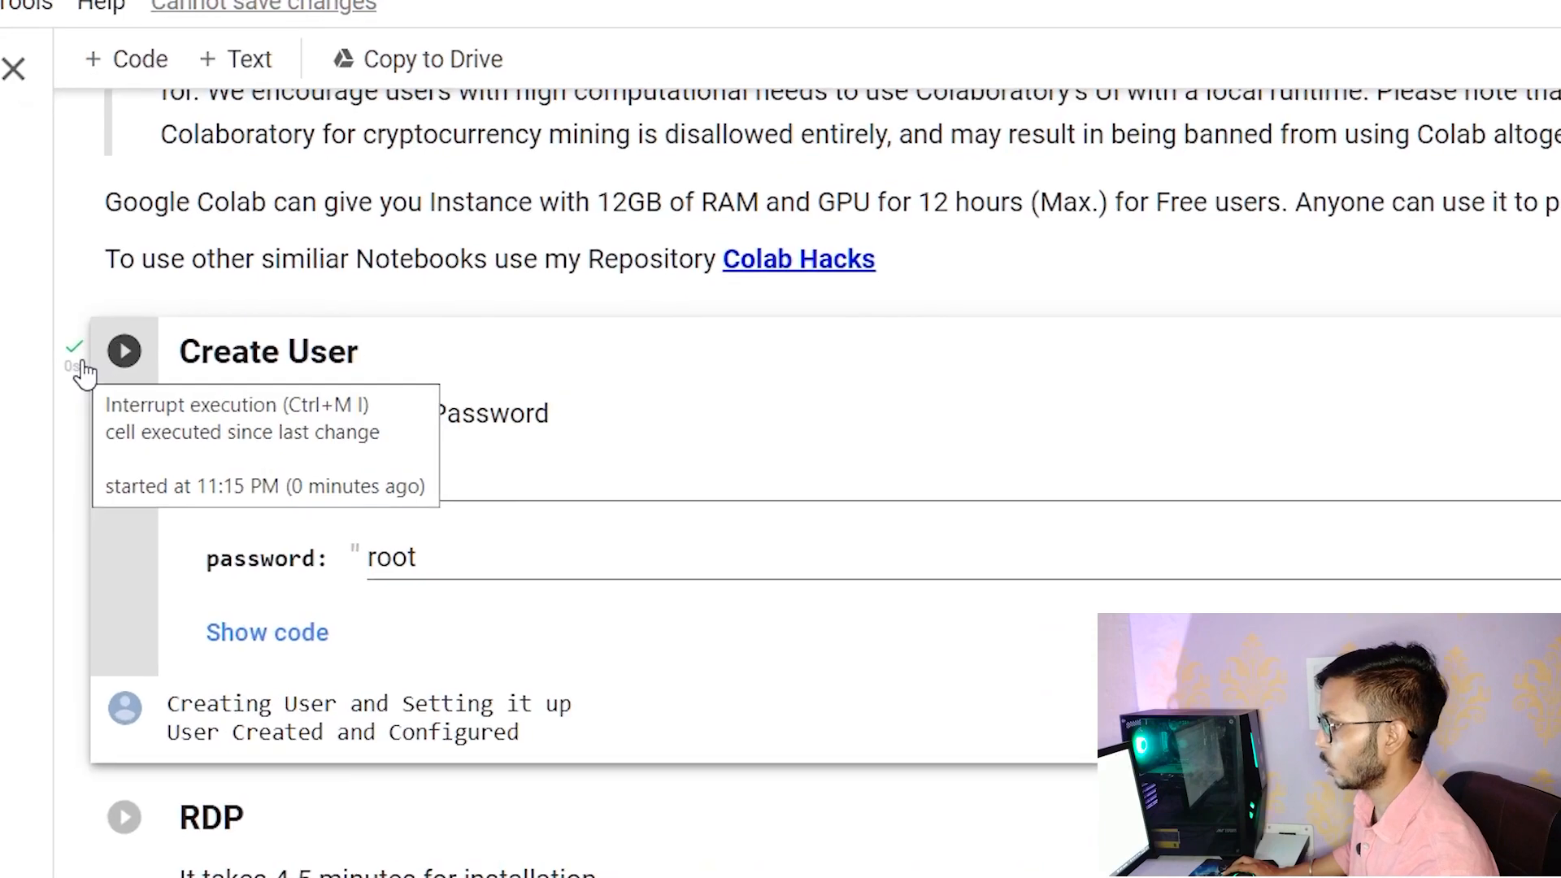
scroll(503, 586, down, 3)
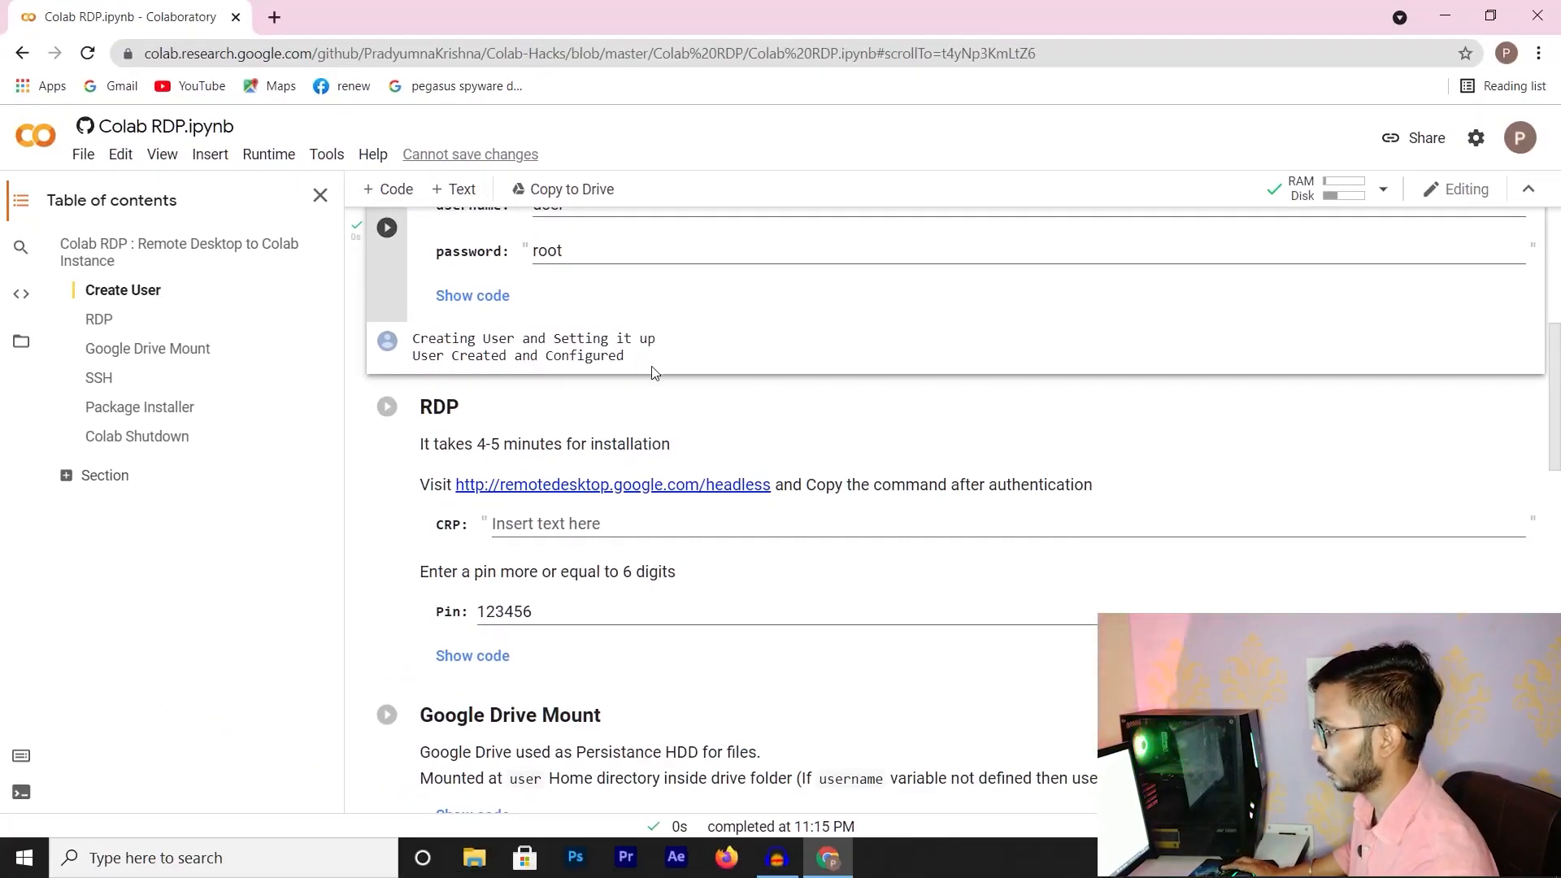
Open the Chrome Remote Desktop headless setup link in a new tab
right_click(543, 497)
click(563, 509)
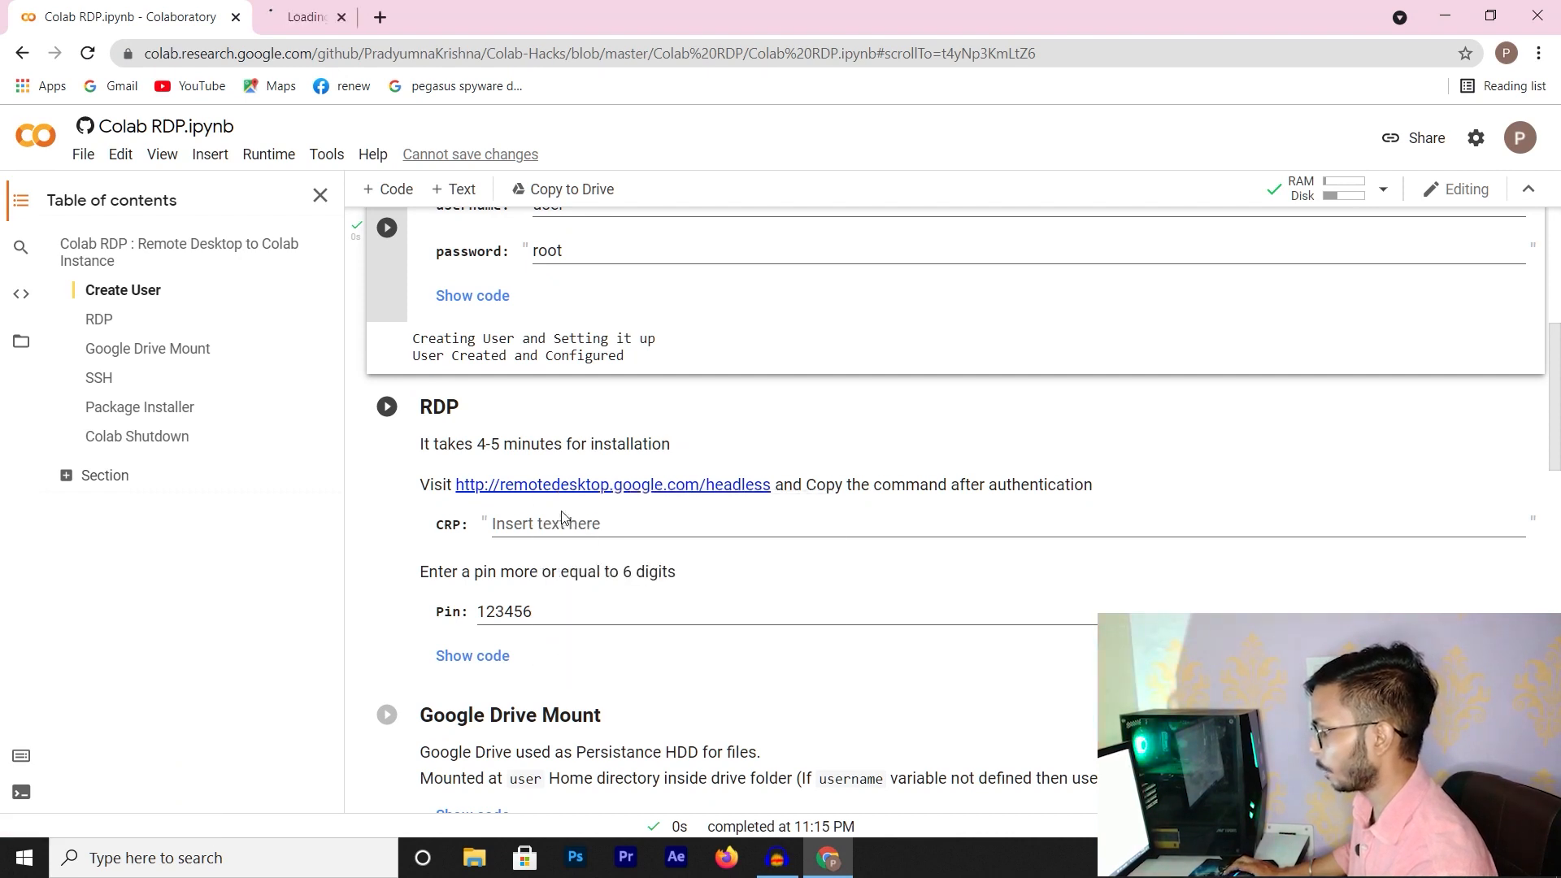
click(338, 24)
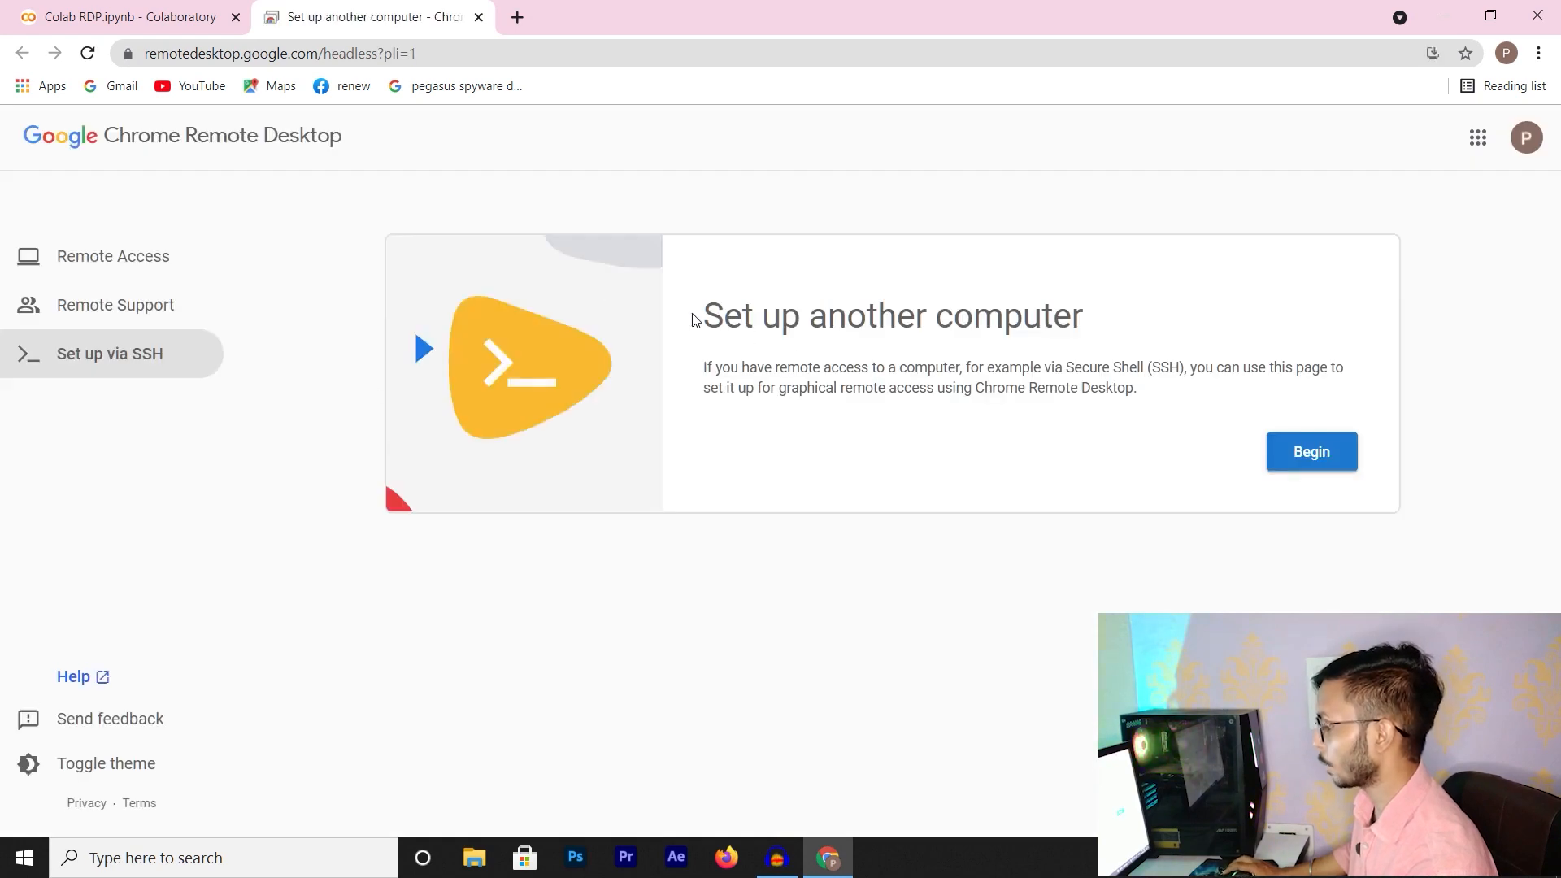
drag(702, 317, 998, 324)
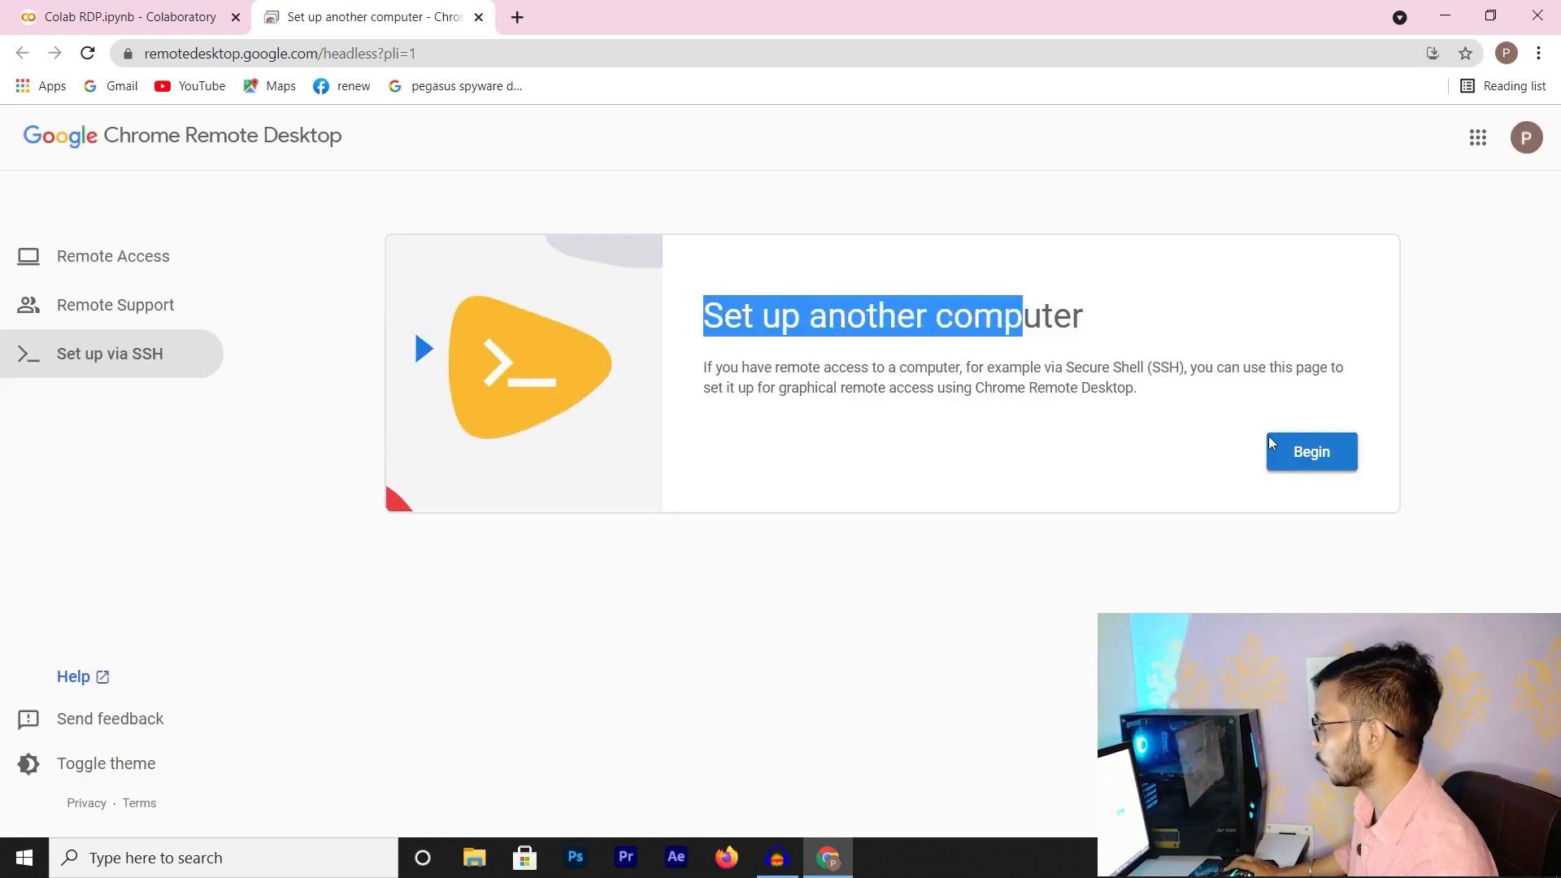
Begin setting up another computer, authorise it, and select the Debian Linux start-host command
click(1318, 452)
click(820, 476)
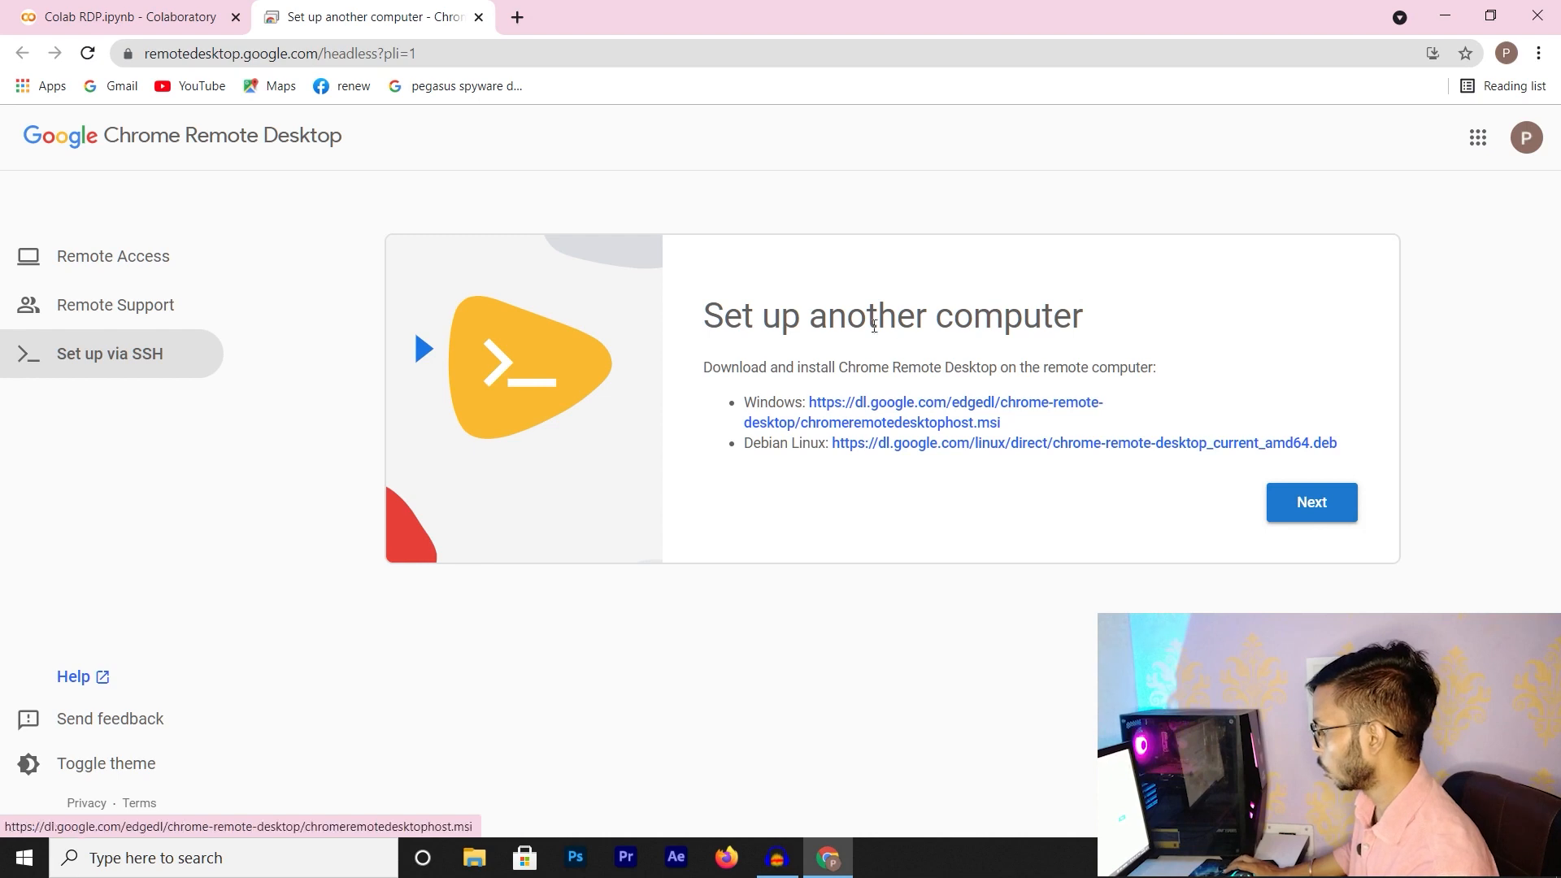
click(1322, 508)
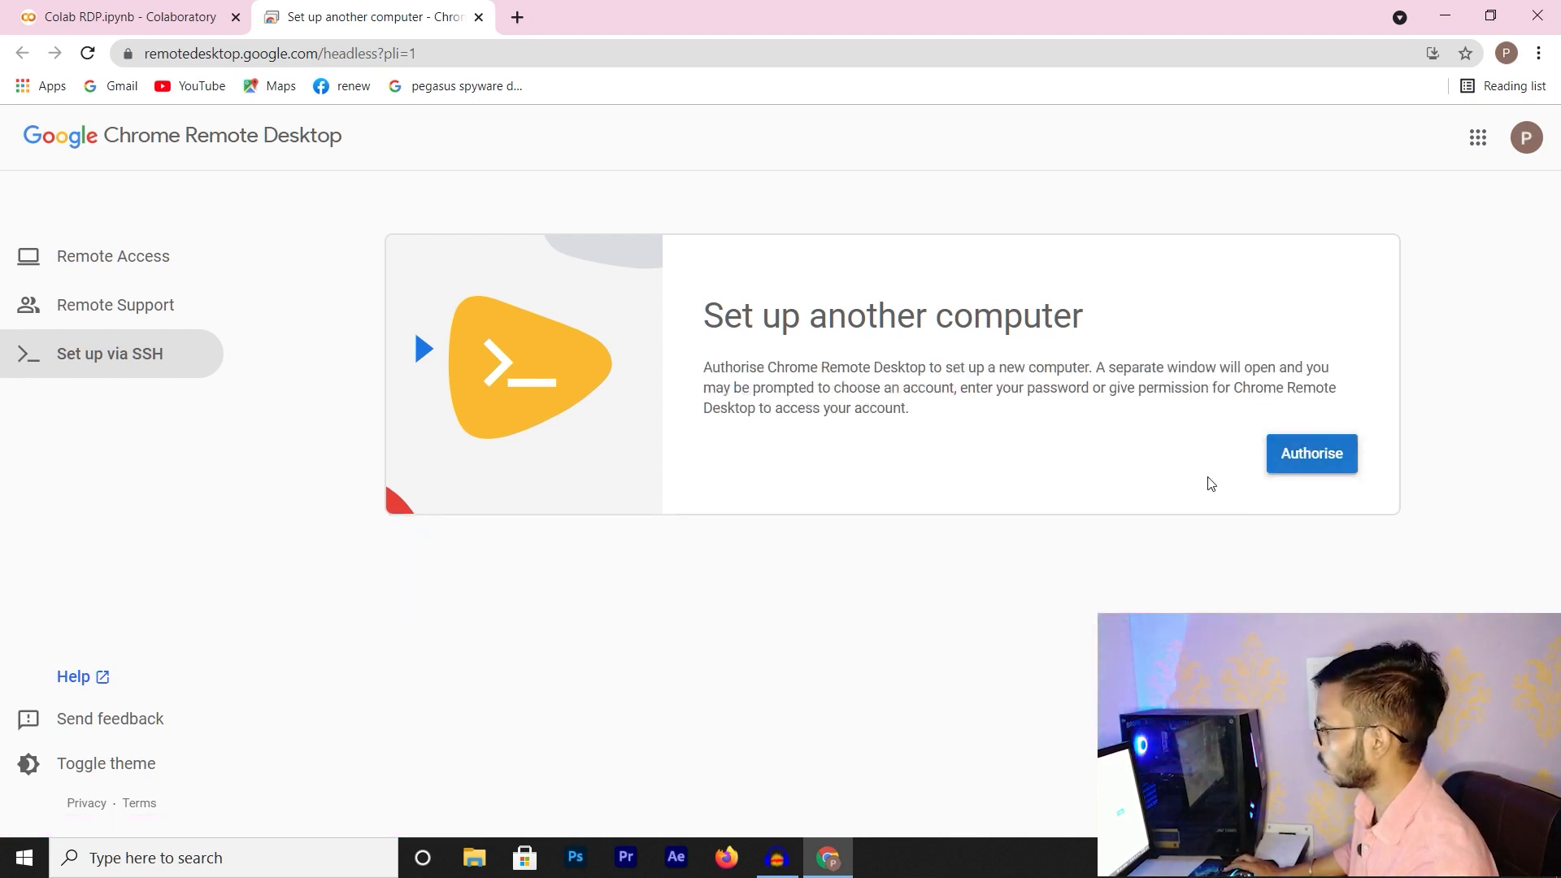
click(1310, 469)
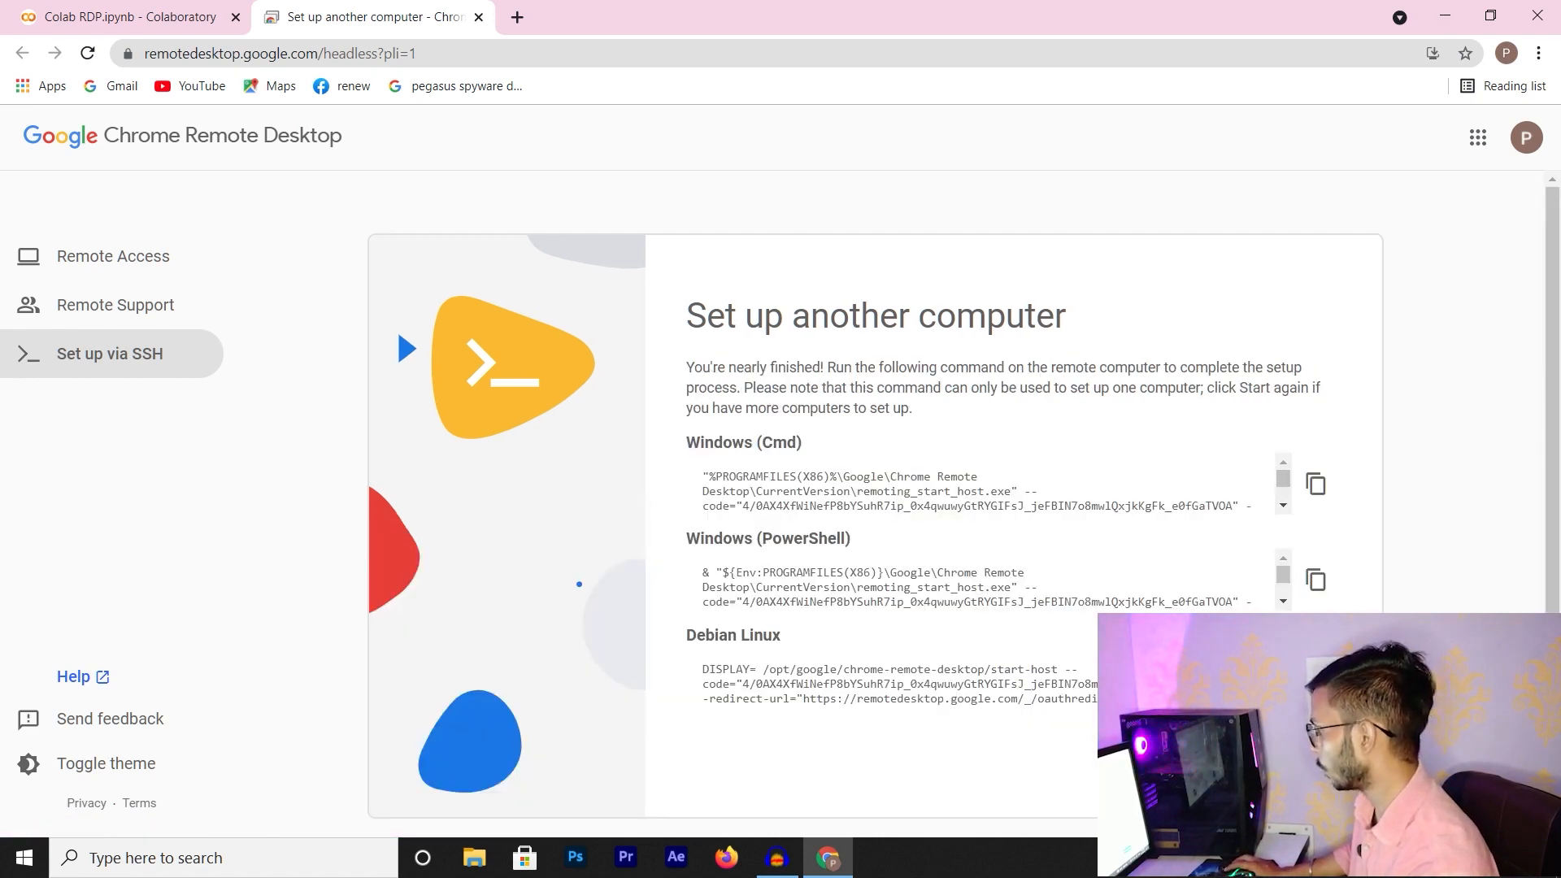
click(1316, 677)
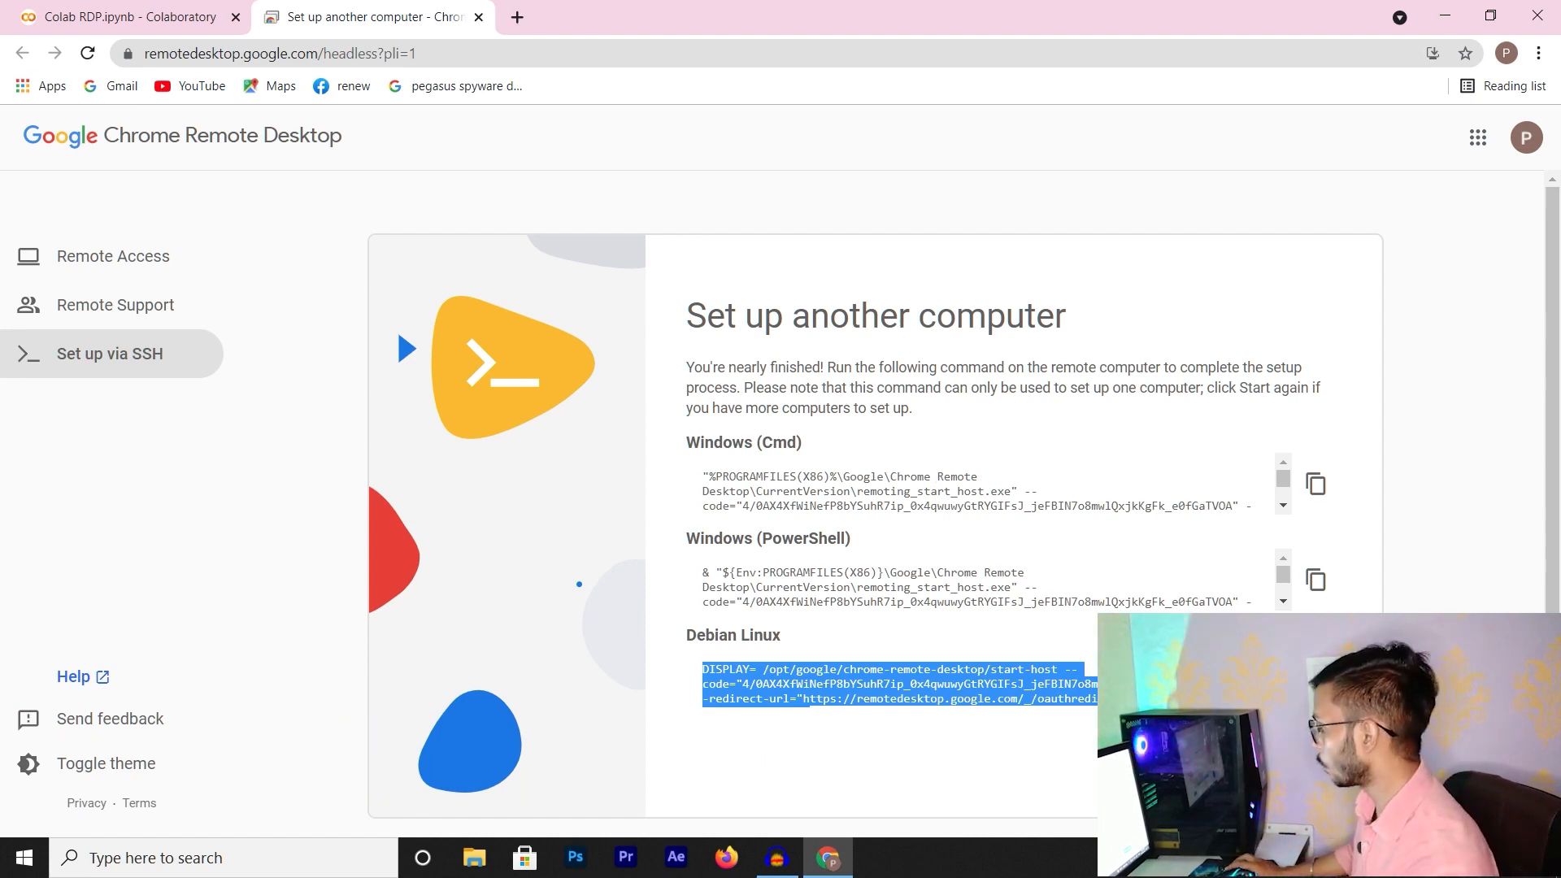
Paste the start-host command into the CRP field and replace the Pin with a nine-digit PIN
click(163, 17)
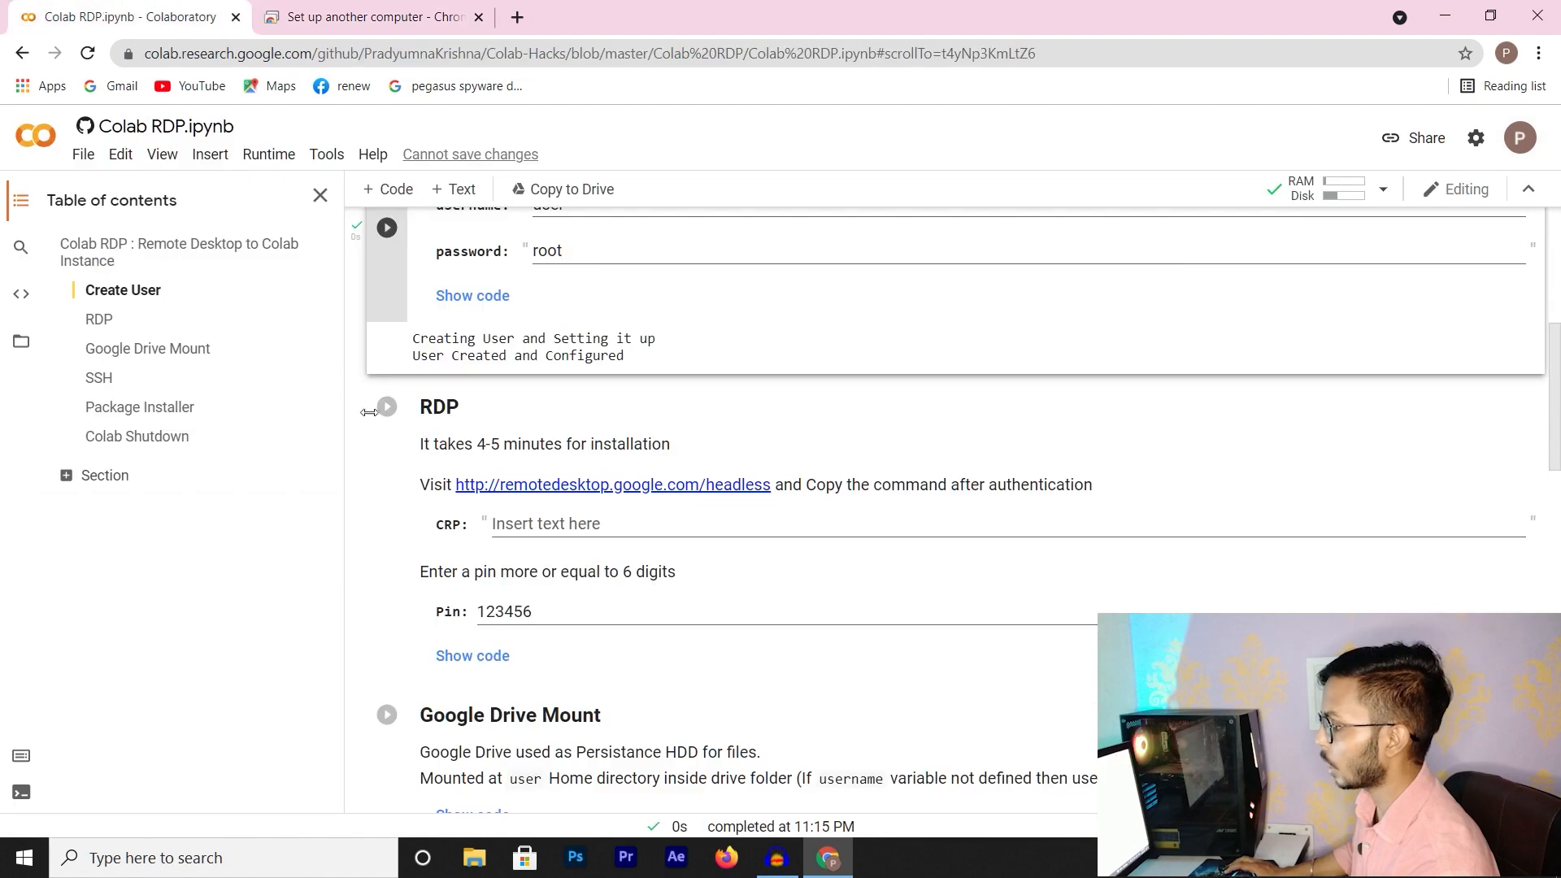
click(567, 525)
key(ctrl+v)
drag(553, 612, 476, 612)
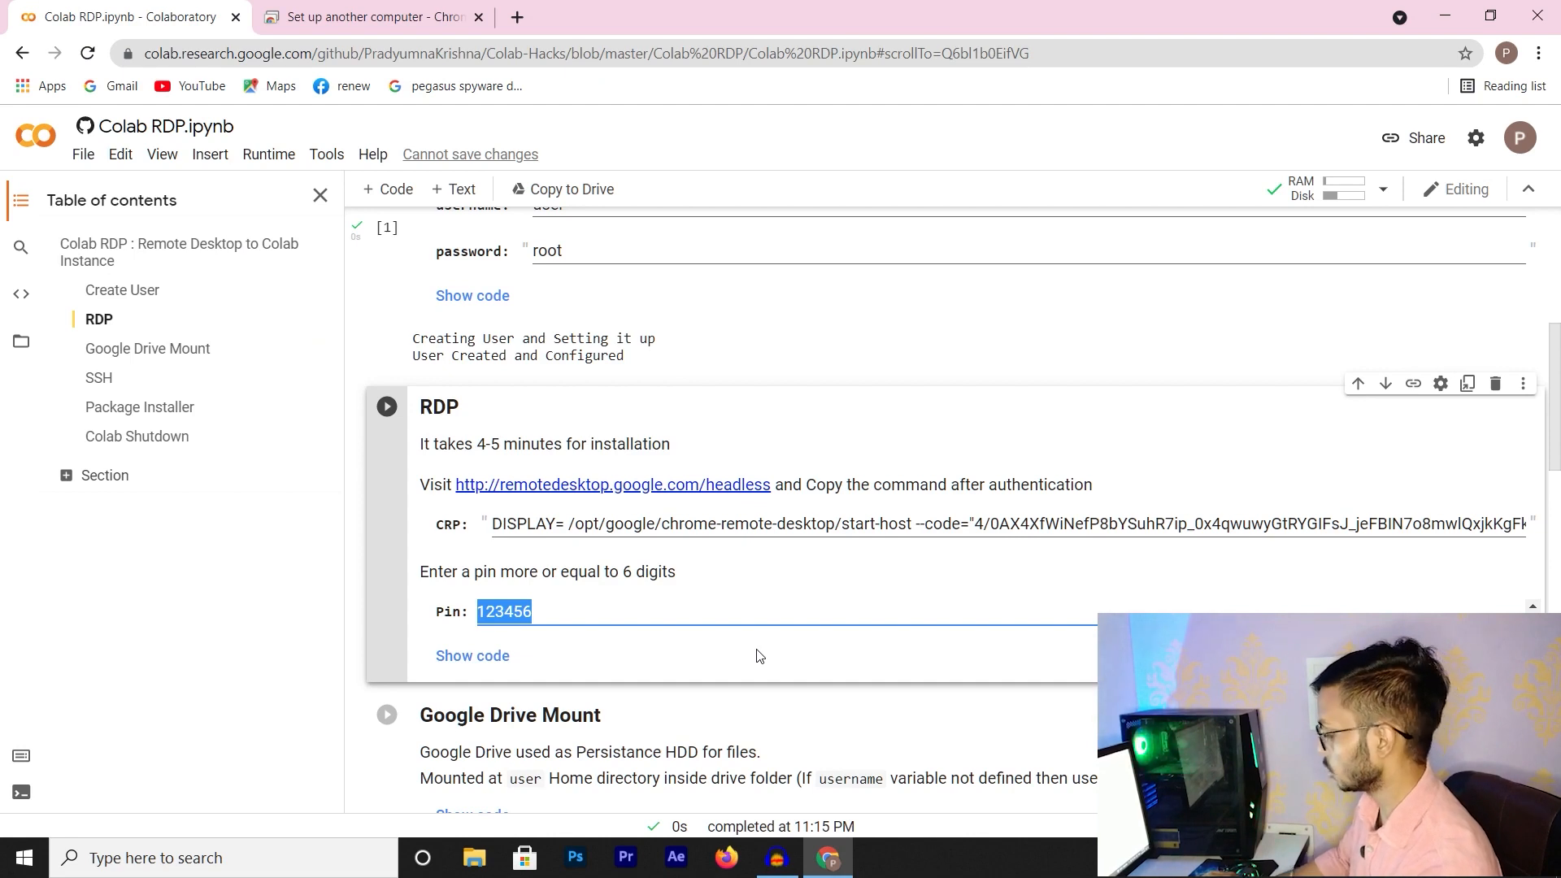
text(1234567)
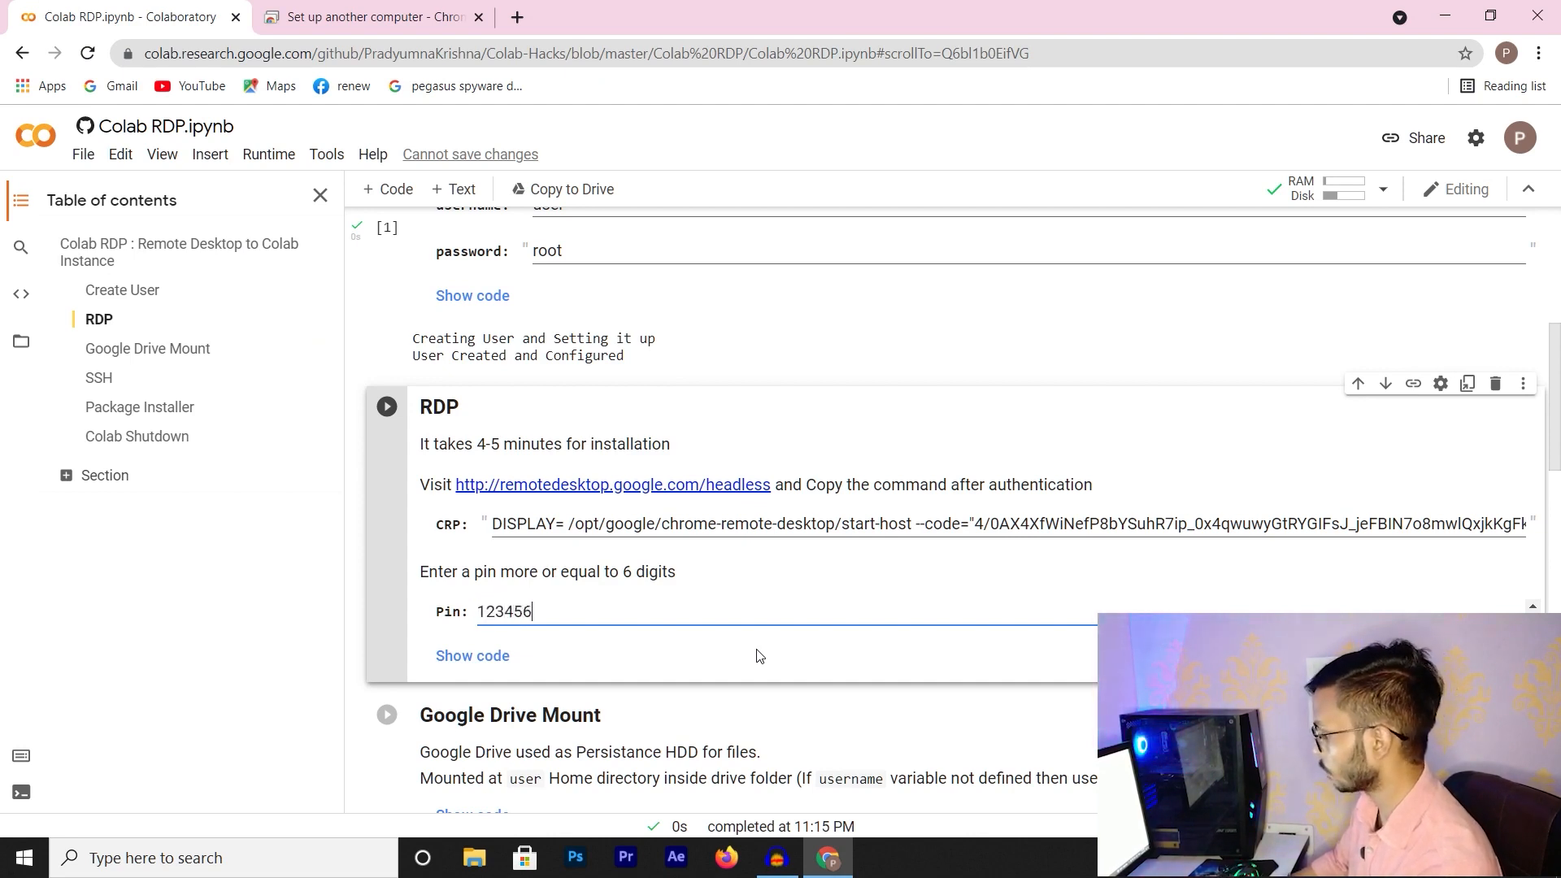
text(89)
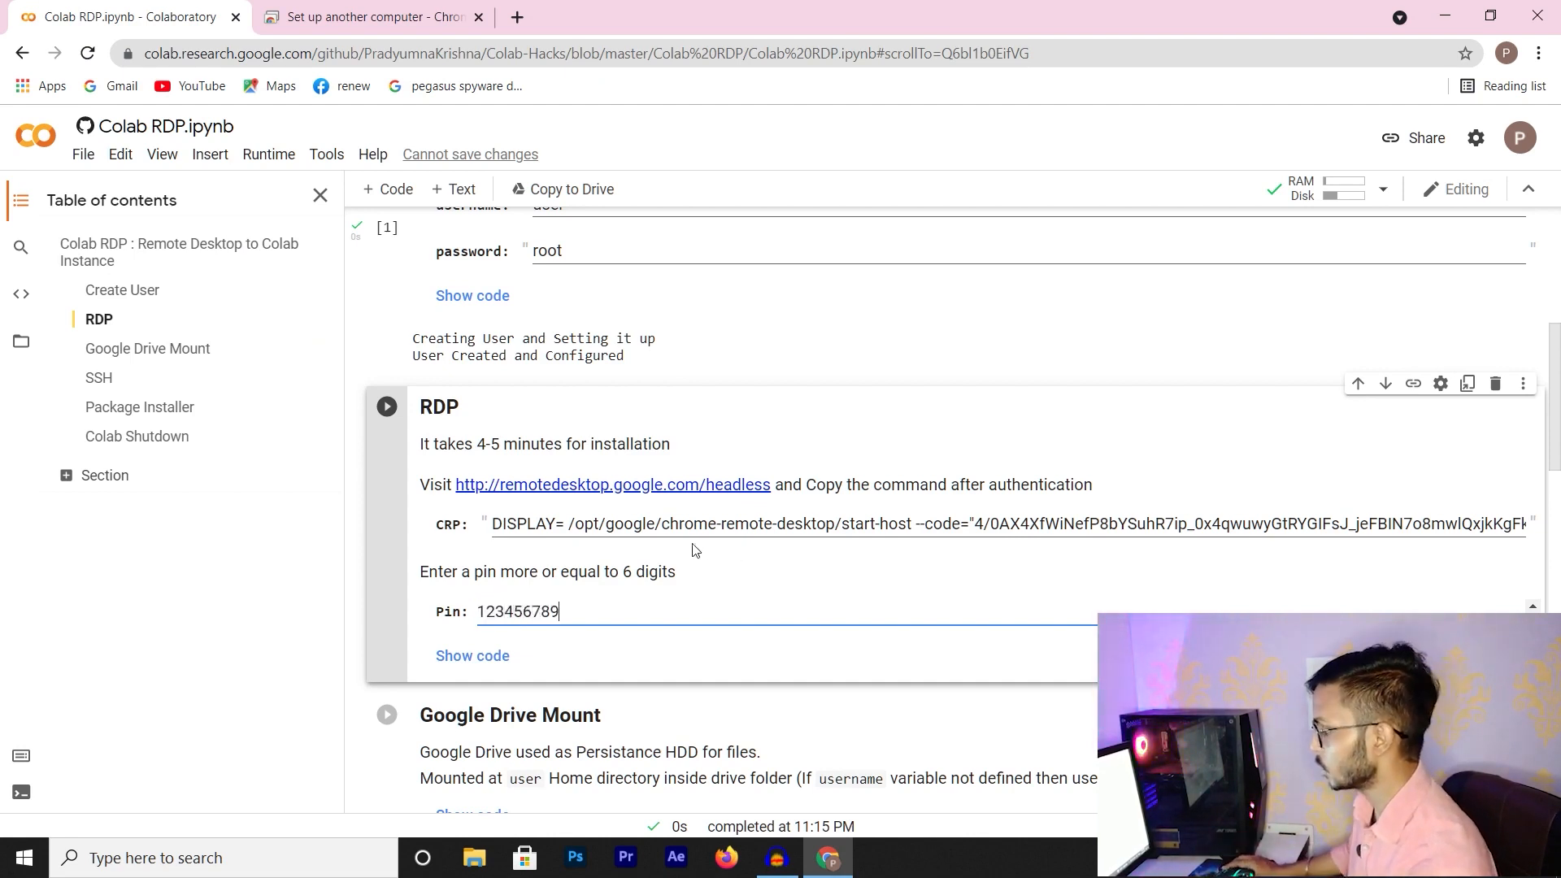
Run the RDP cell to install Chrome Remote Desktop and the desktop environment
scroll(465, 465, up, 1)
scroll(465, 464, up, 1)
click(387, 644)
scroll(478, 653, down, 3)
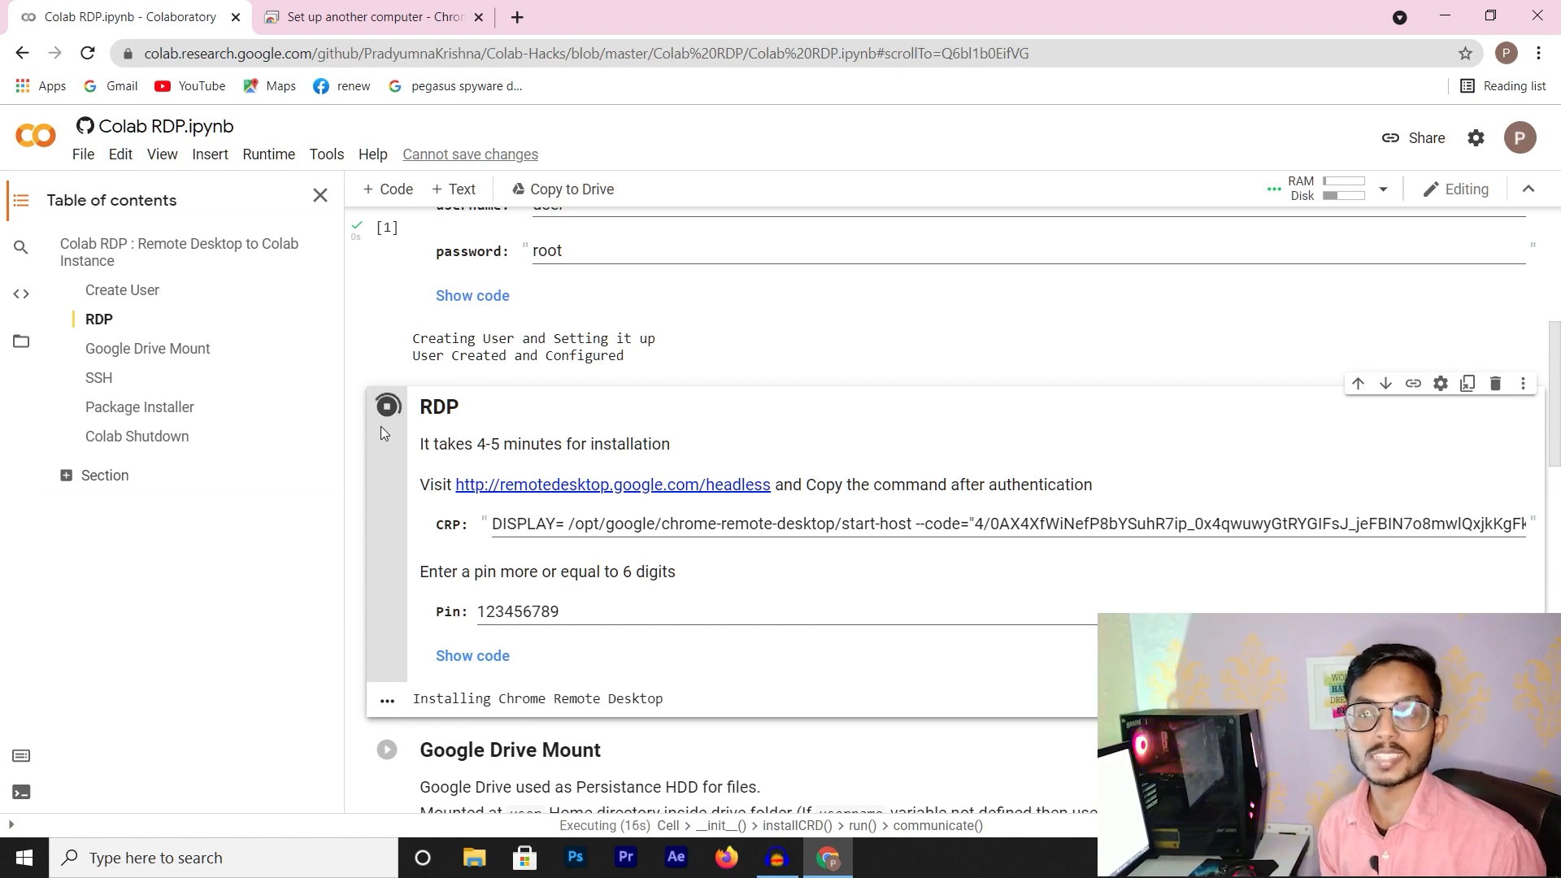
scroll(505, 470, down, 3)
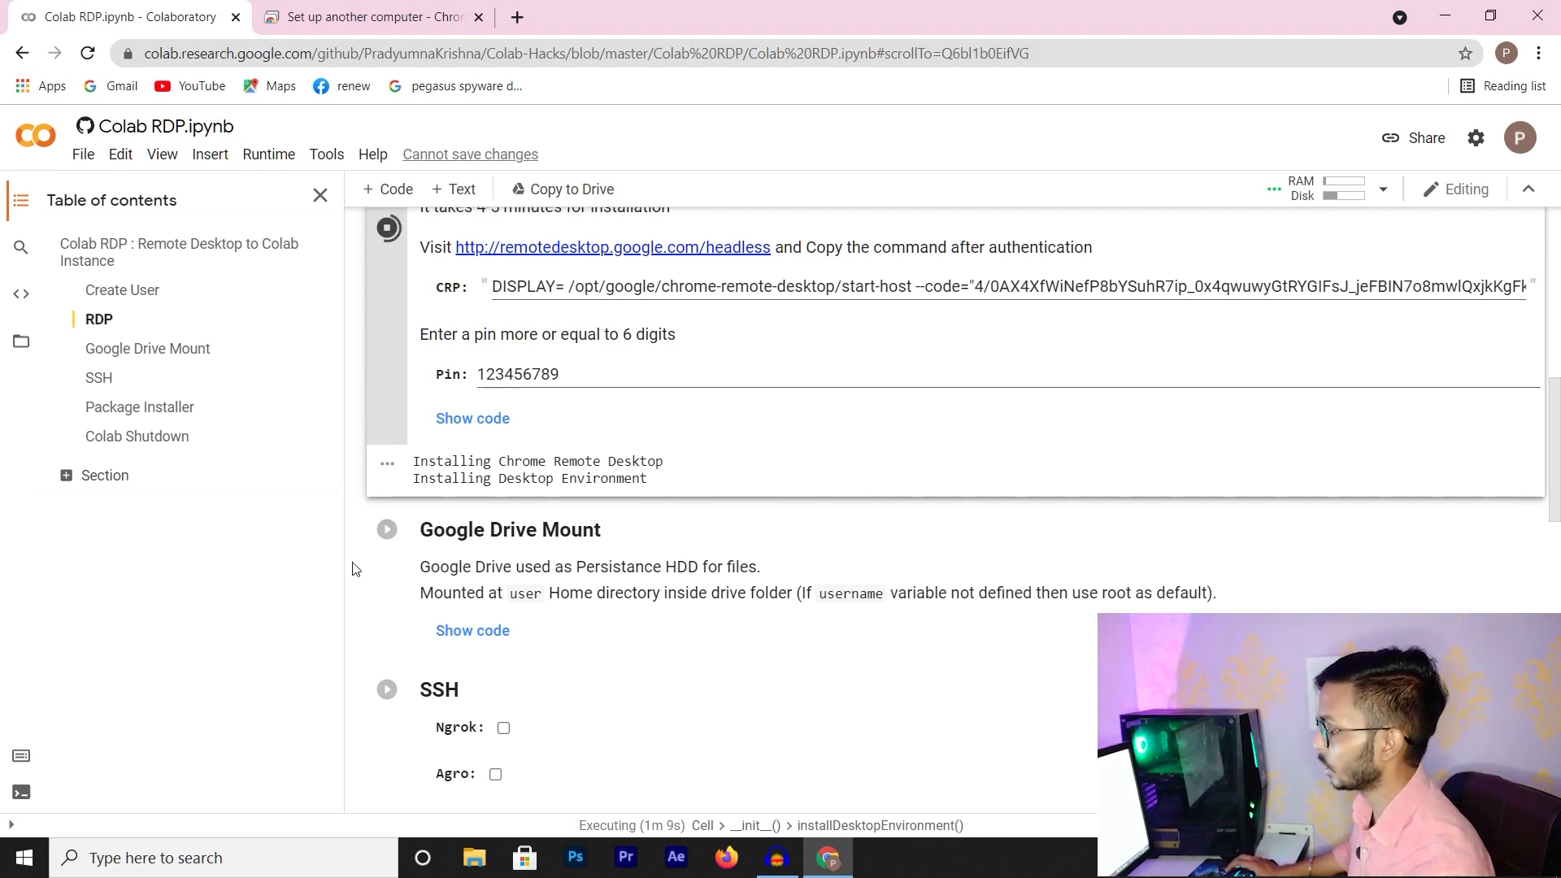
Search Google for ngrok in a new tab and open the ngrok site
click(517, 17)
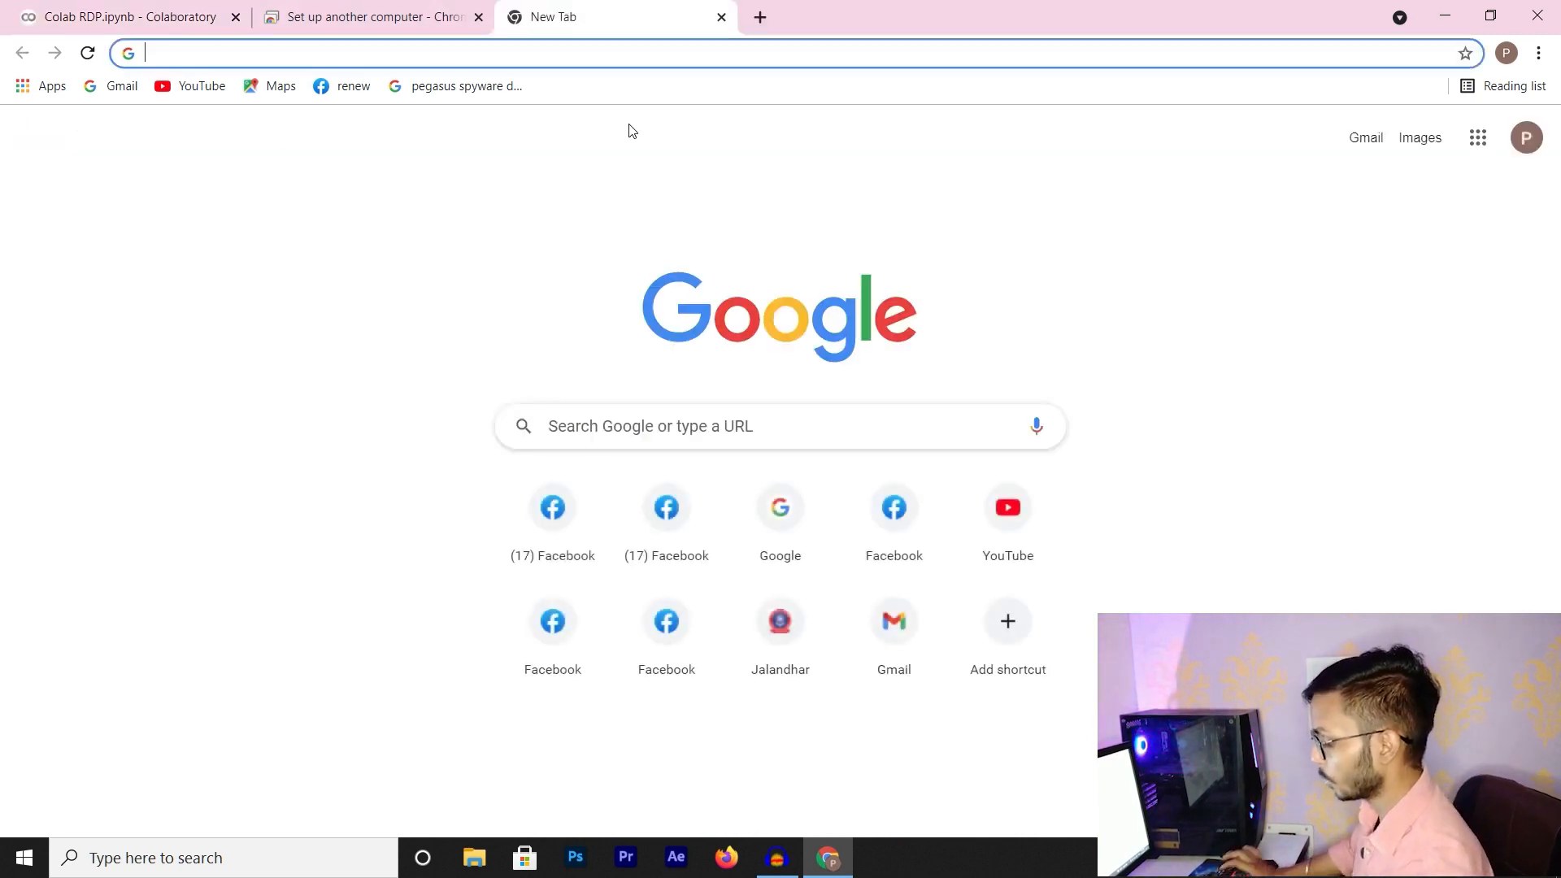
text(goo)
key(Return)
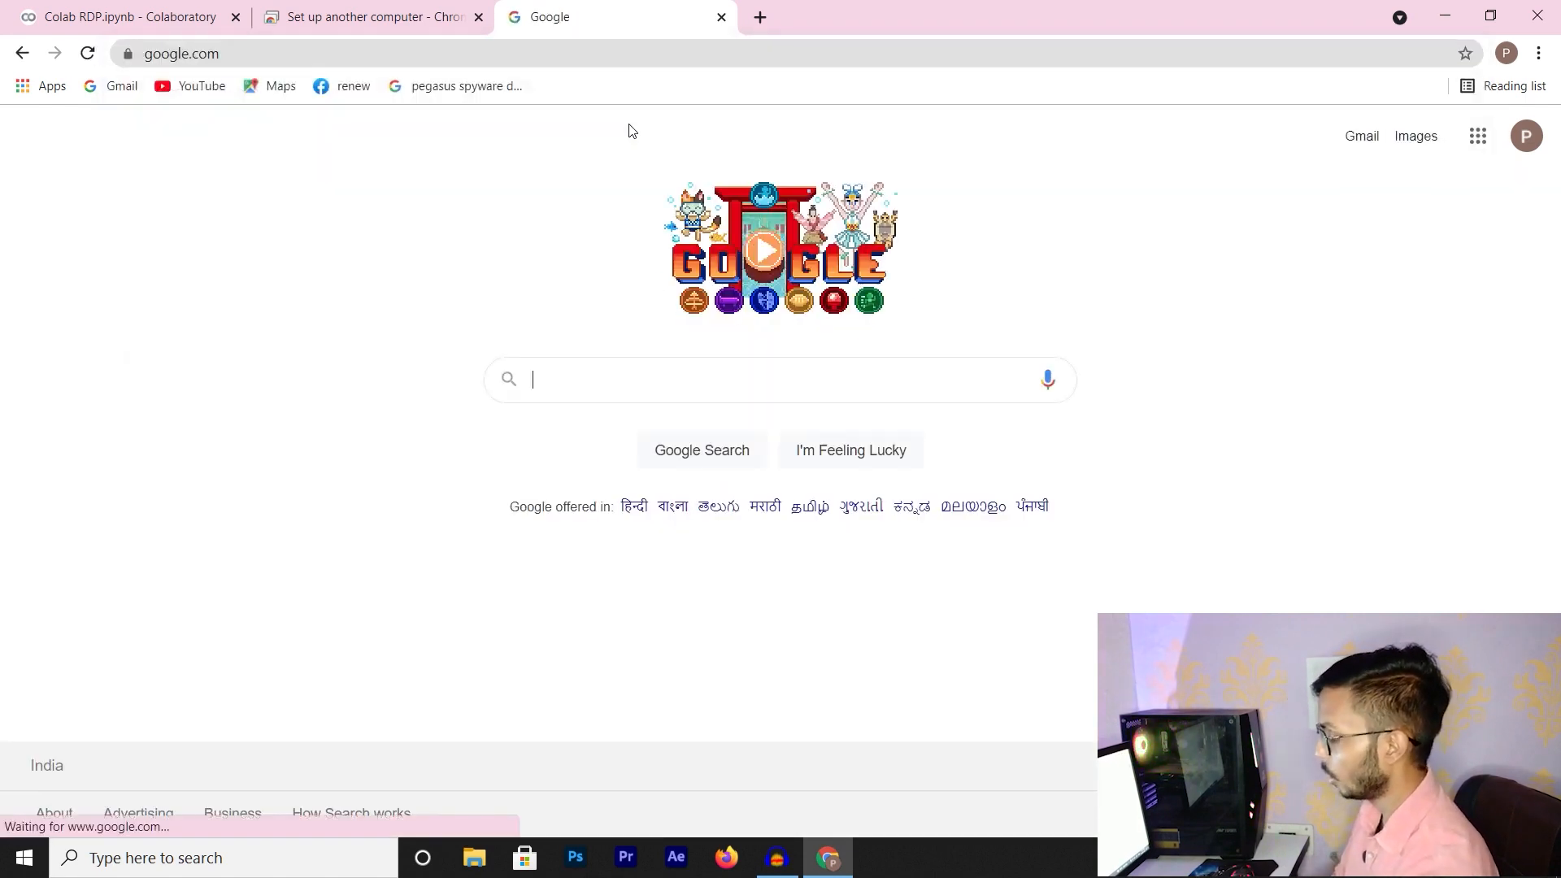
text(ngrod)
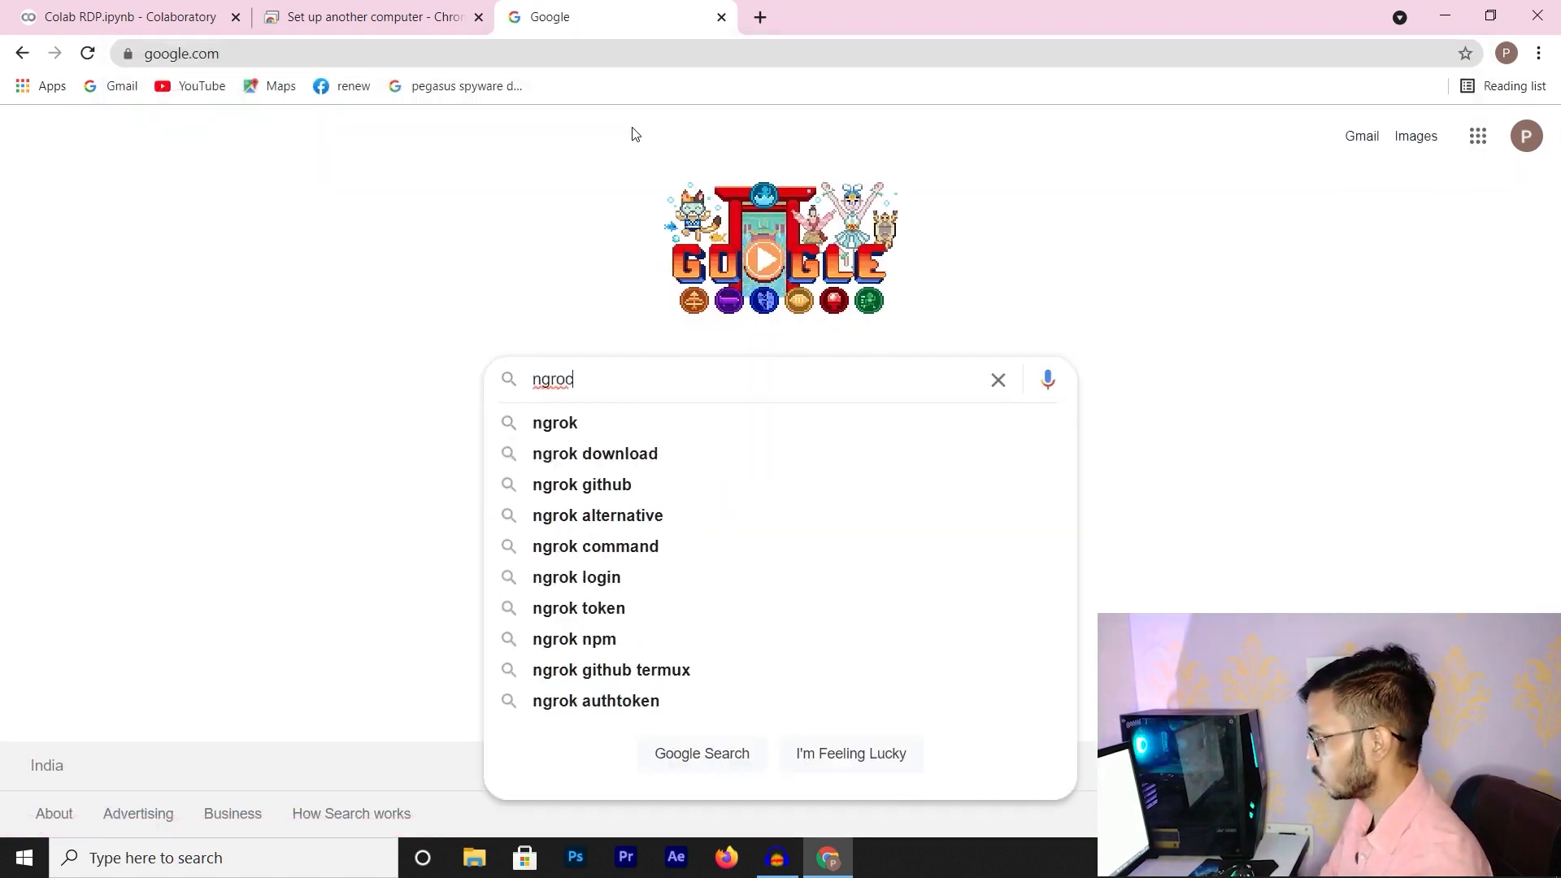
key(Down)
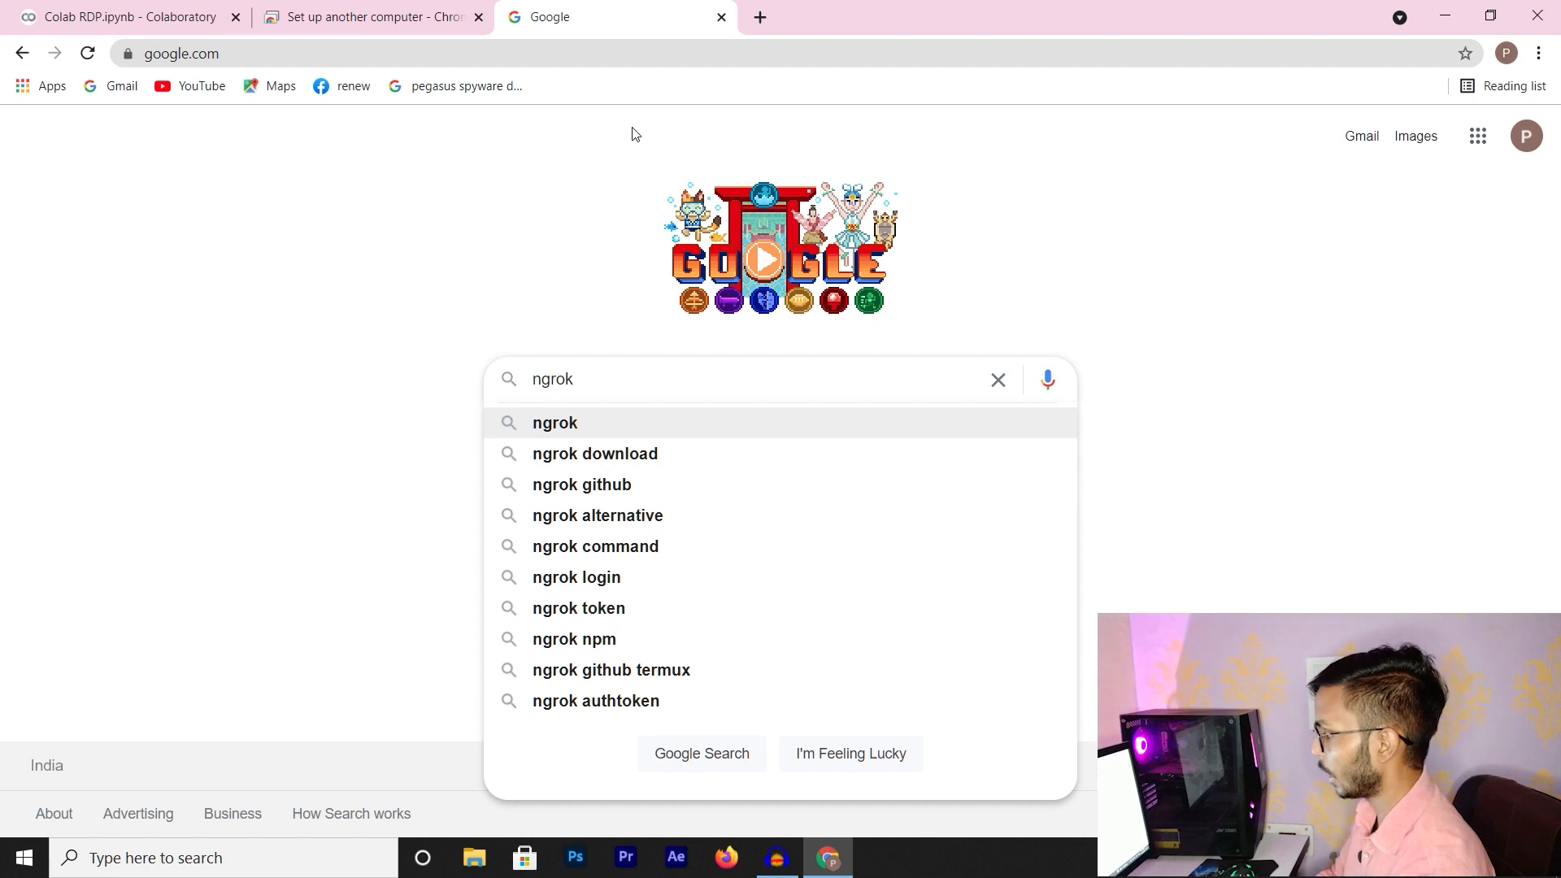
key(Return)
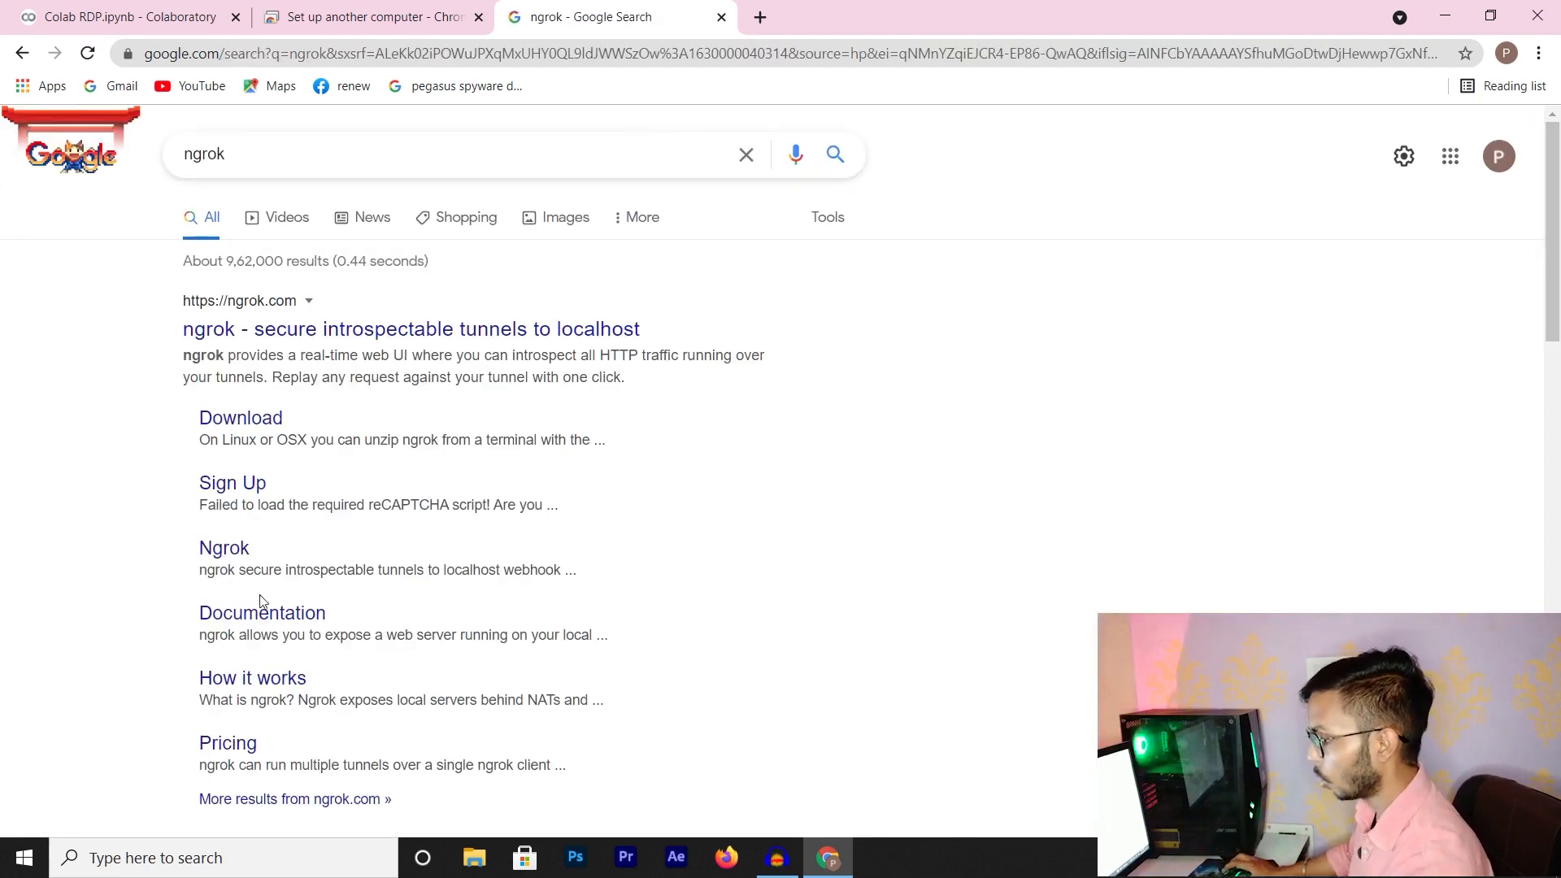
click(218, 557)
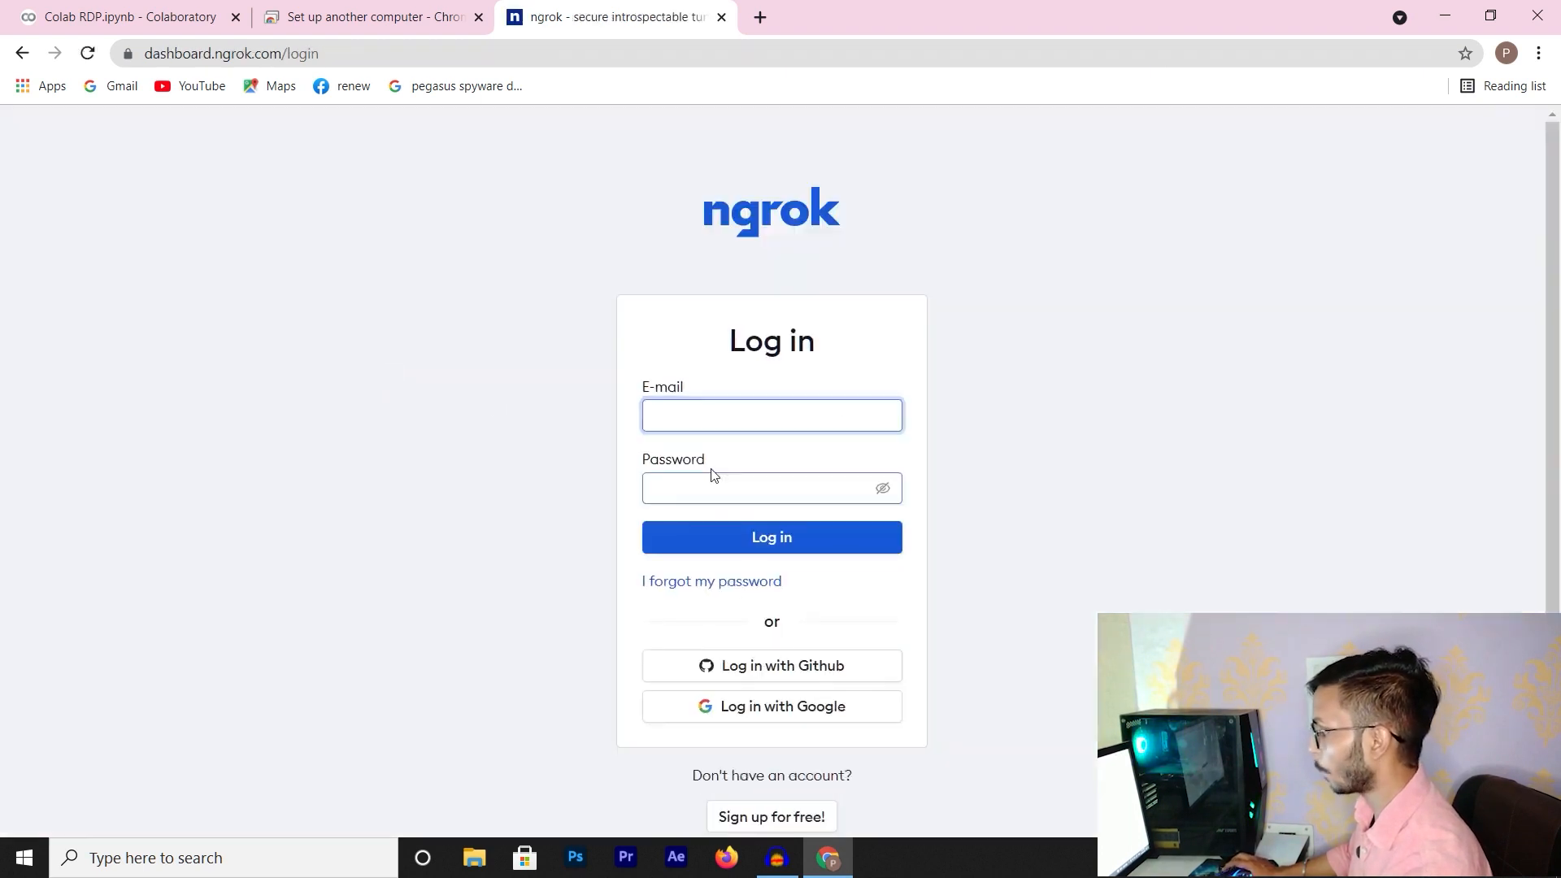
Log in to ngrok with a Google account and open the Your Authtoken page
click(831, 713)
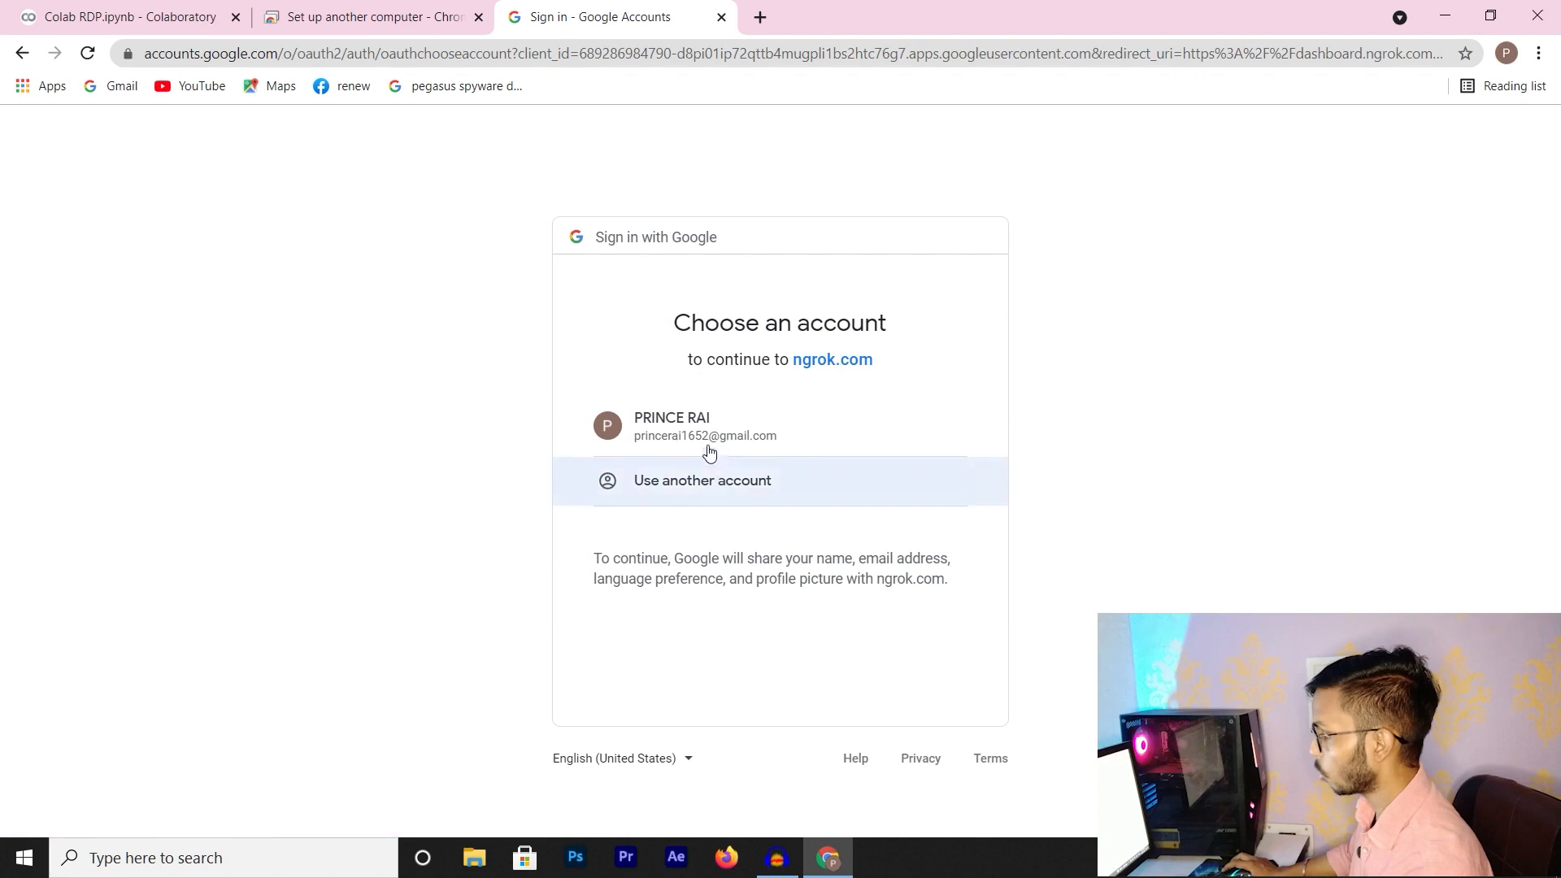
click(705, 437)
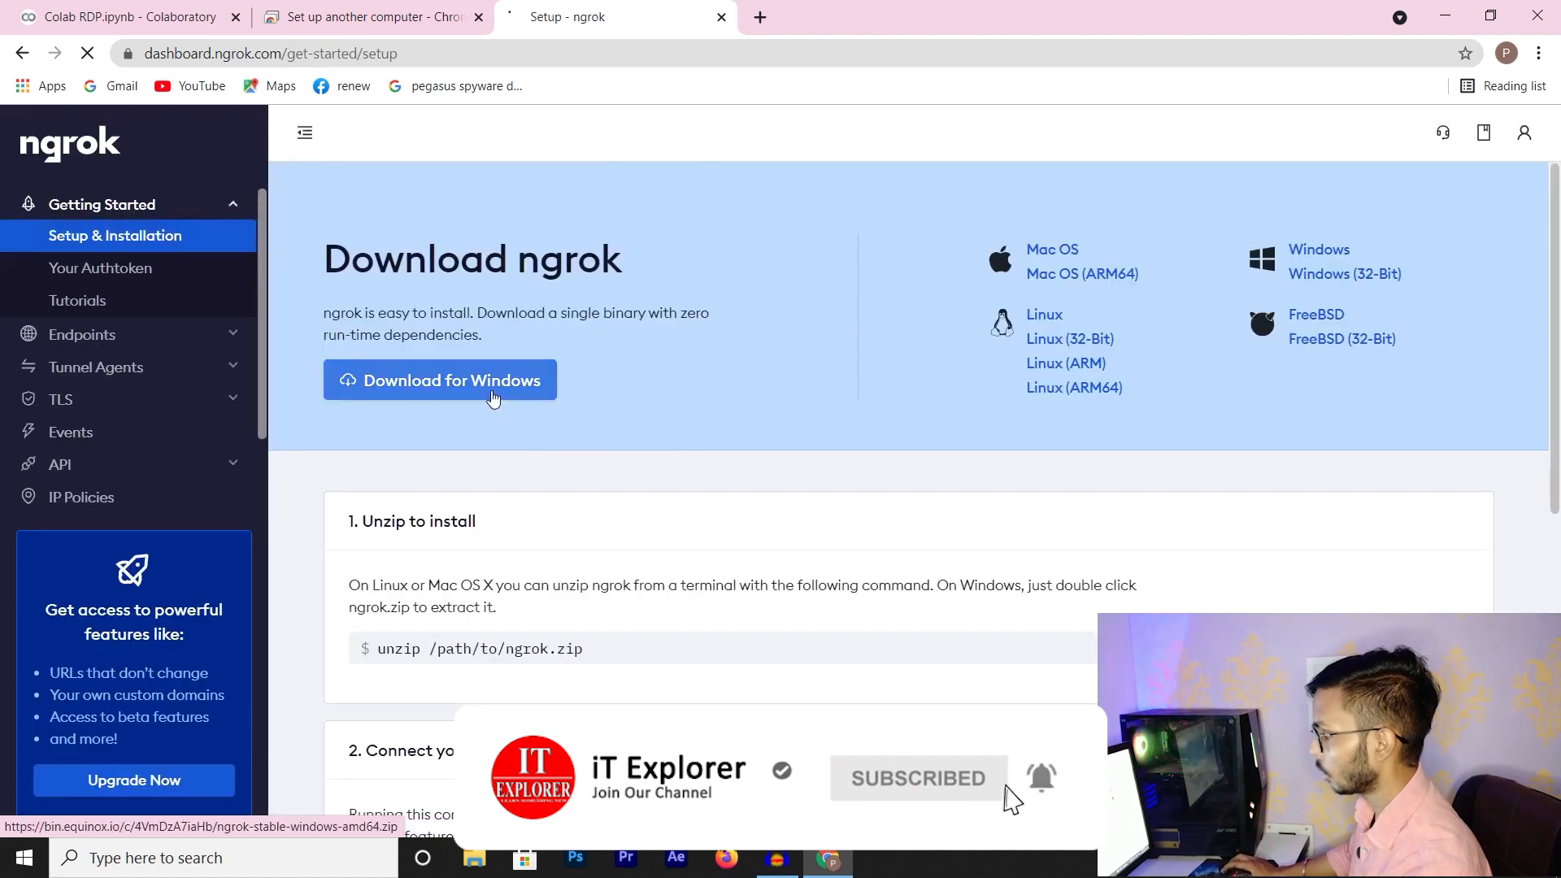
click(112, 277)
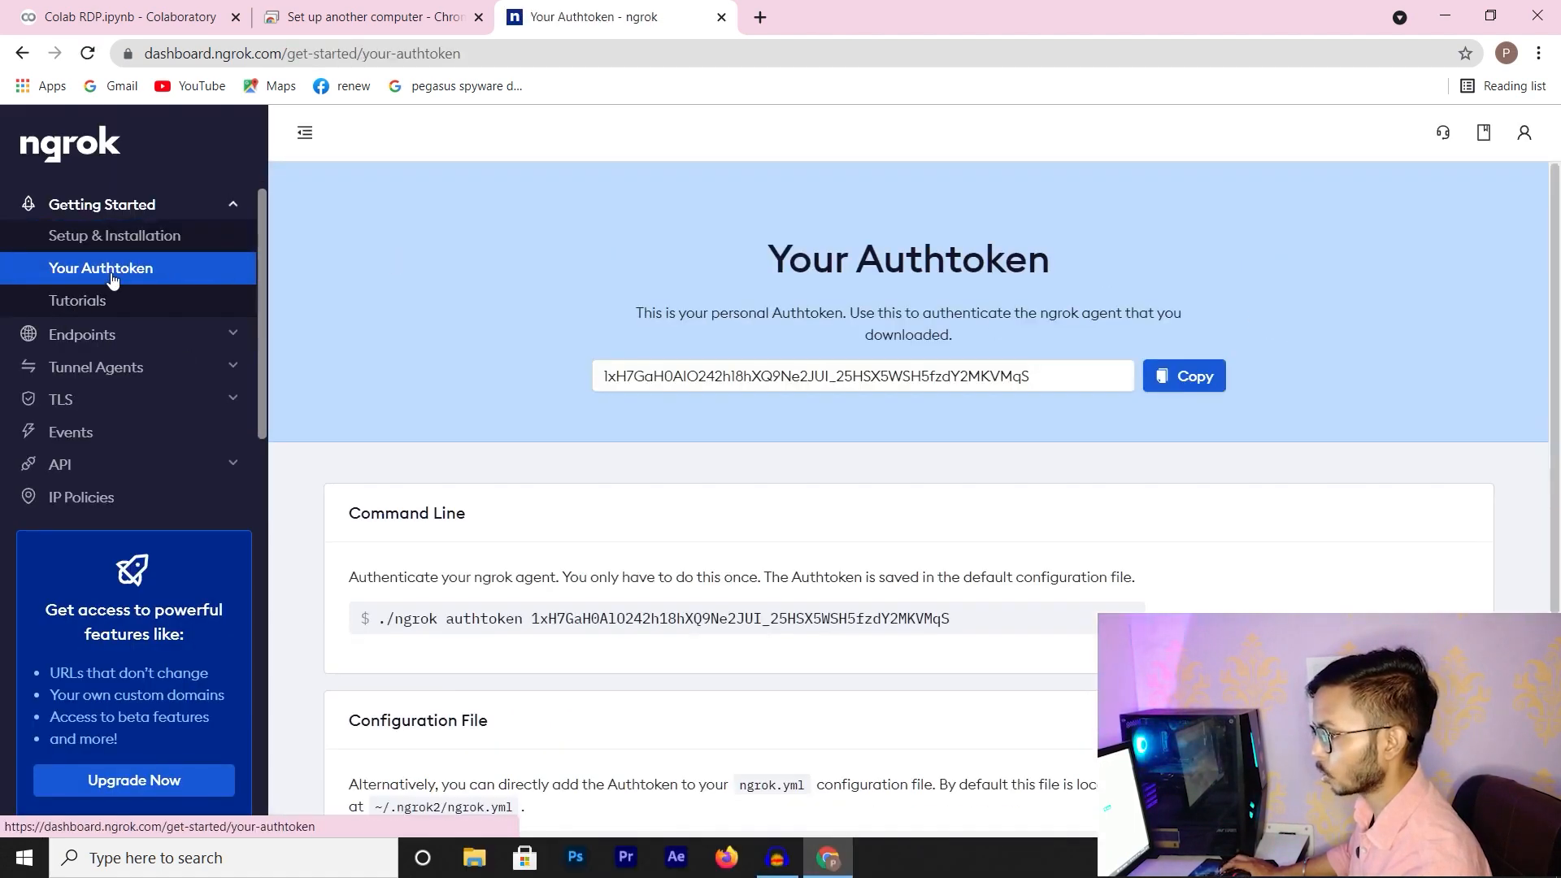
Copy the ngrok authtoken, then follow the RDP cell in Colab until it prints 'Finished Succesfully'
click(1189, 386)
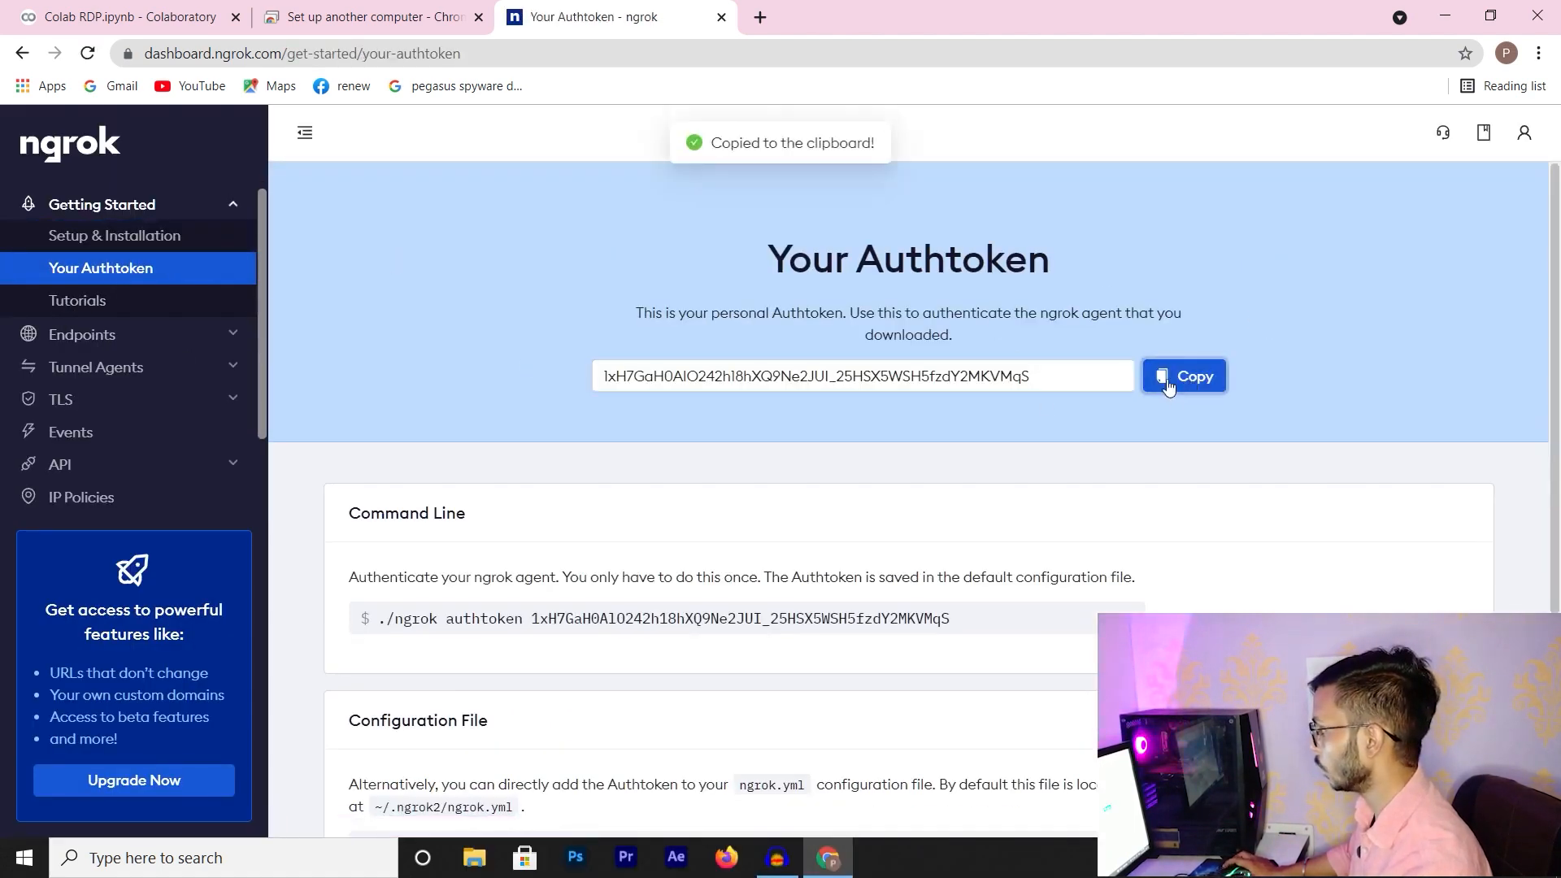
click(130, 17)
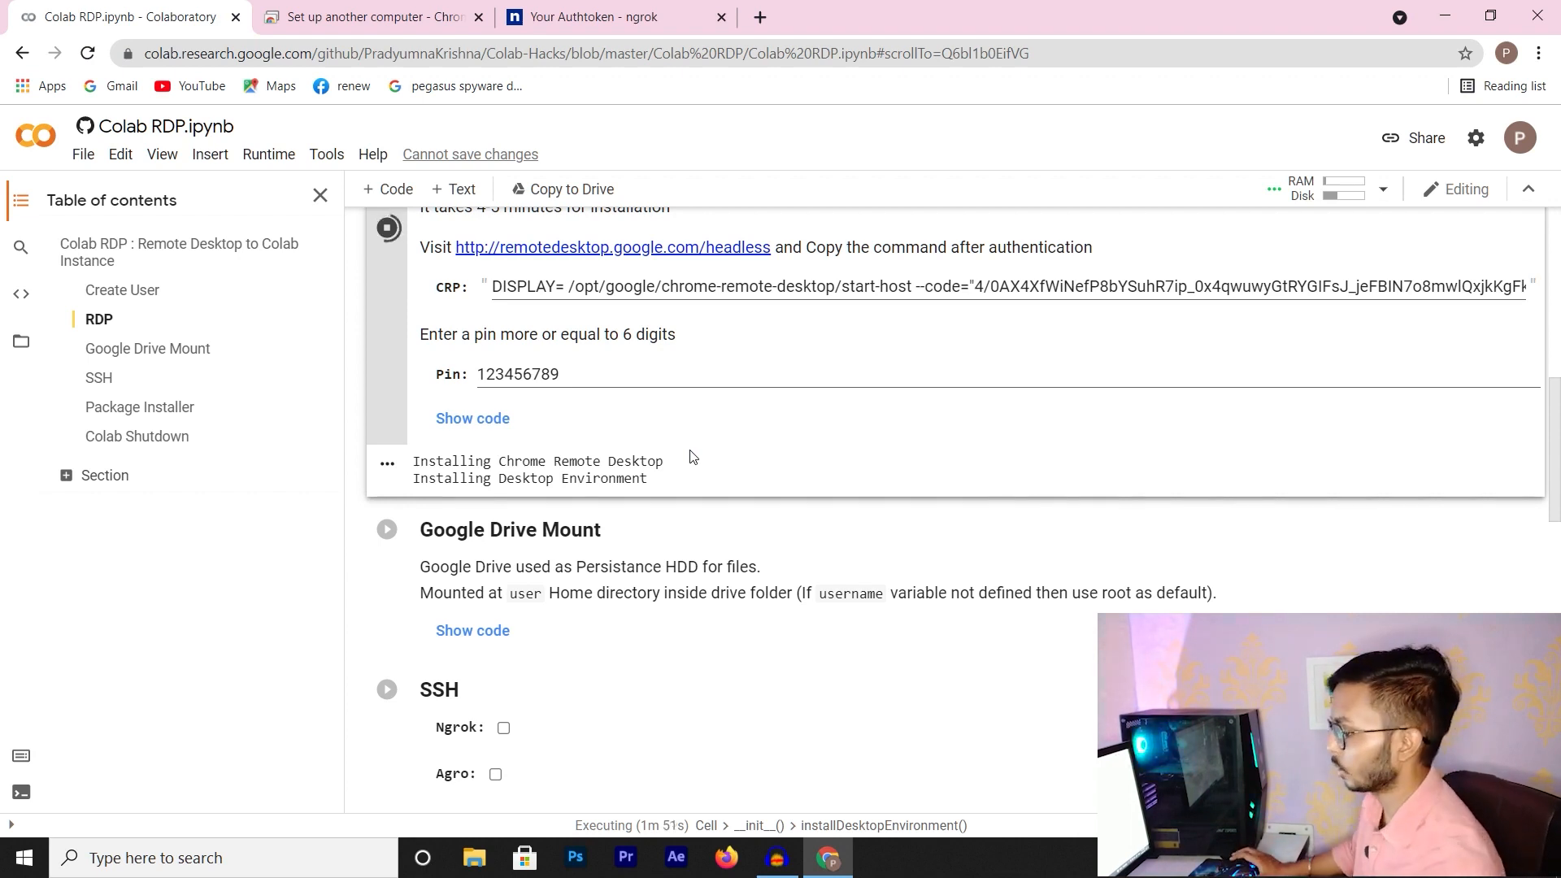
scroll(601, 581, down, 3)
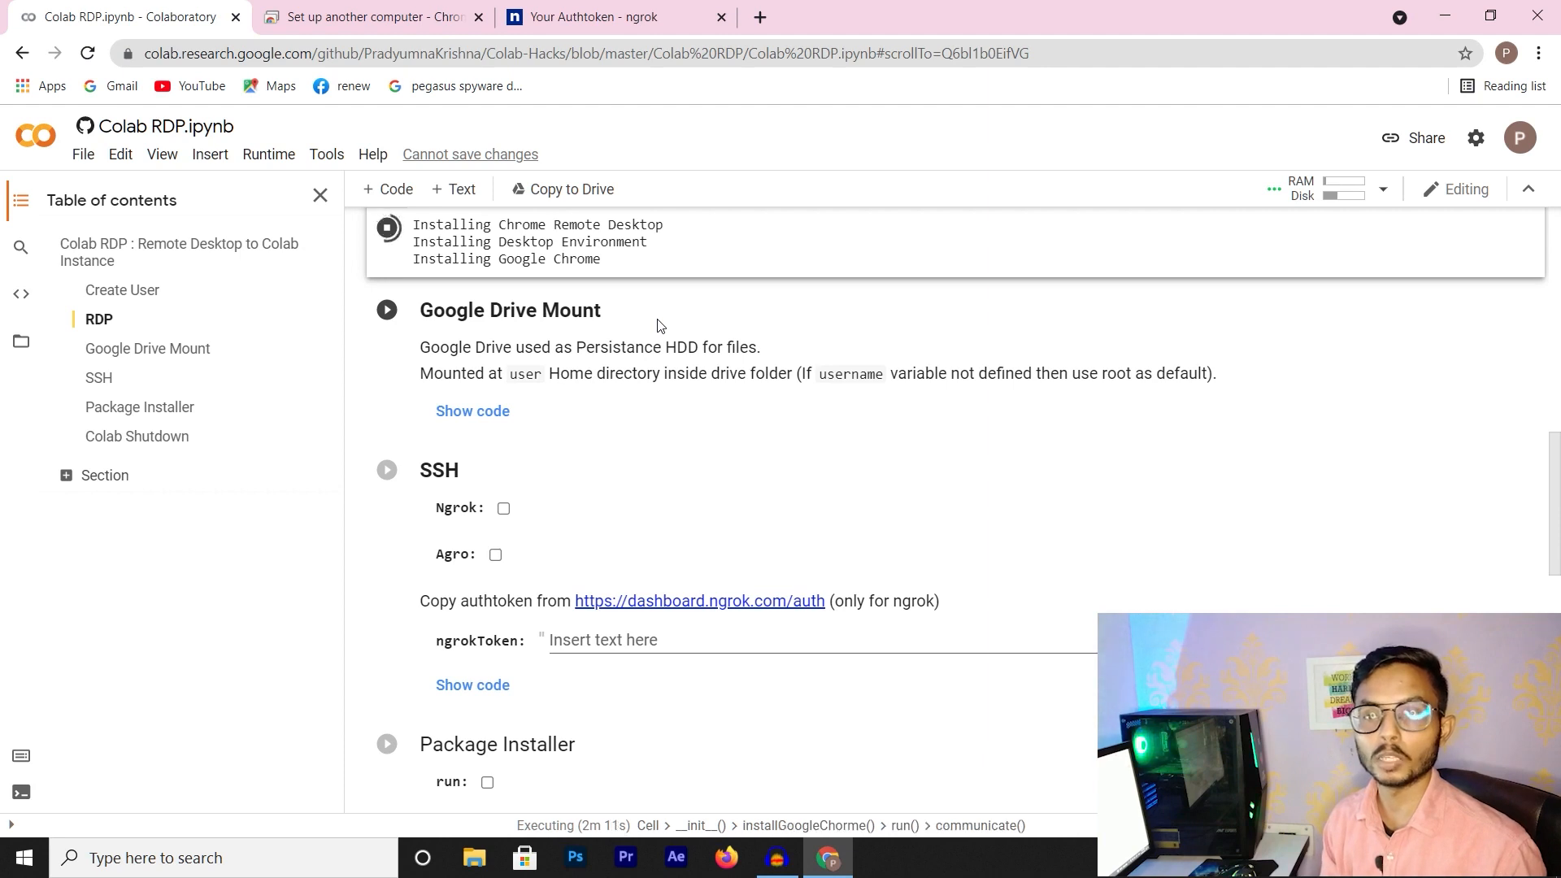
scroll(491, 560, up, 3)
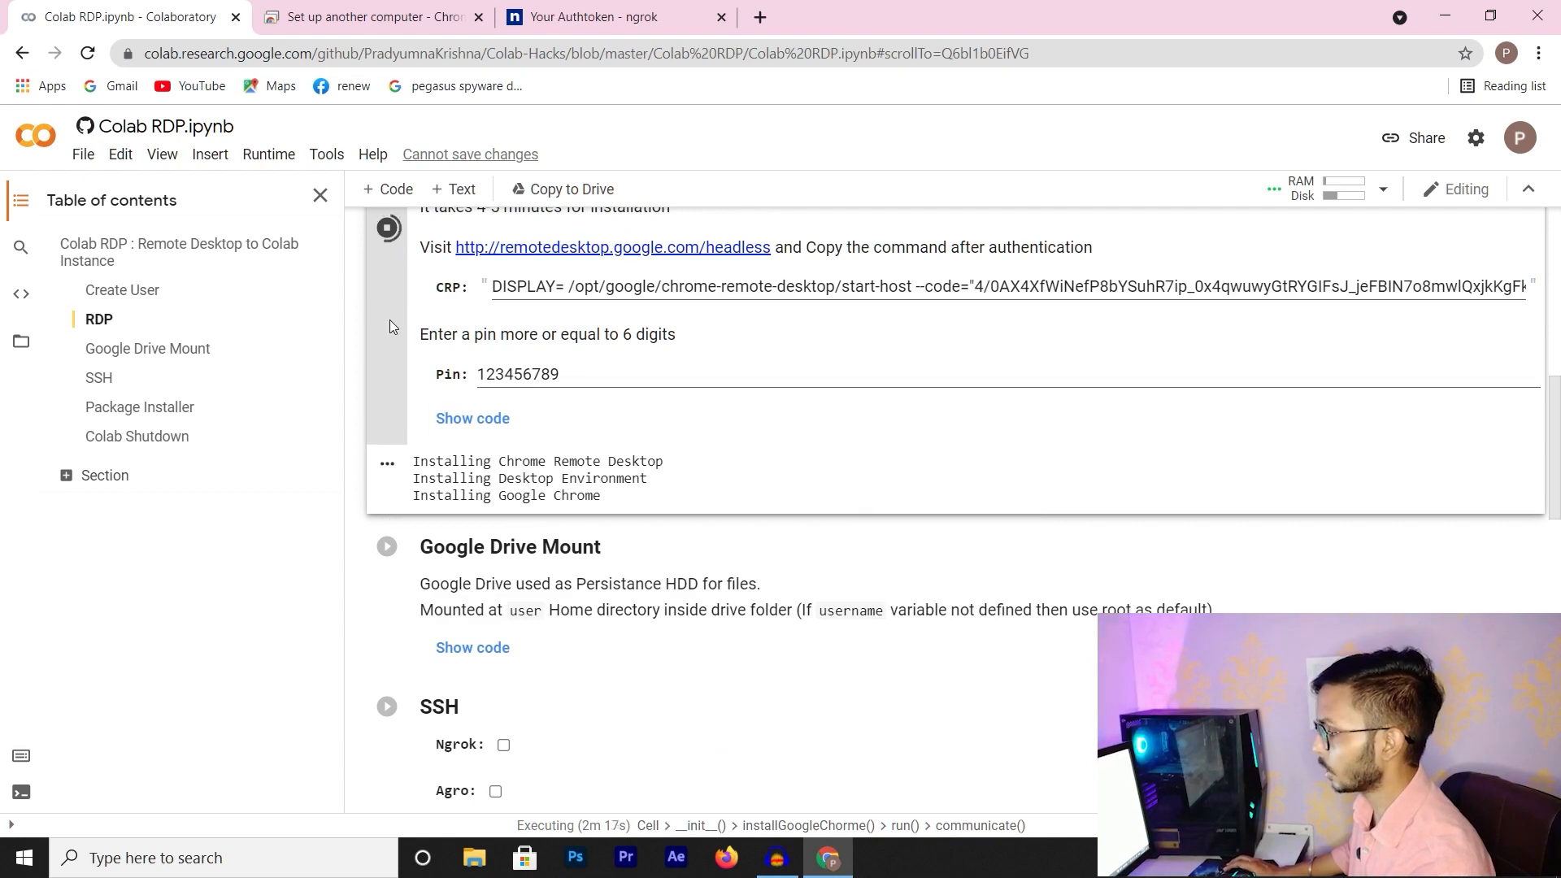
scroll(385, 488, up, 3)
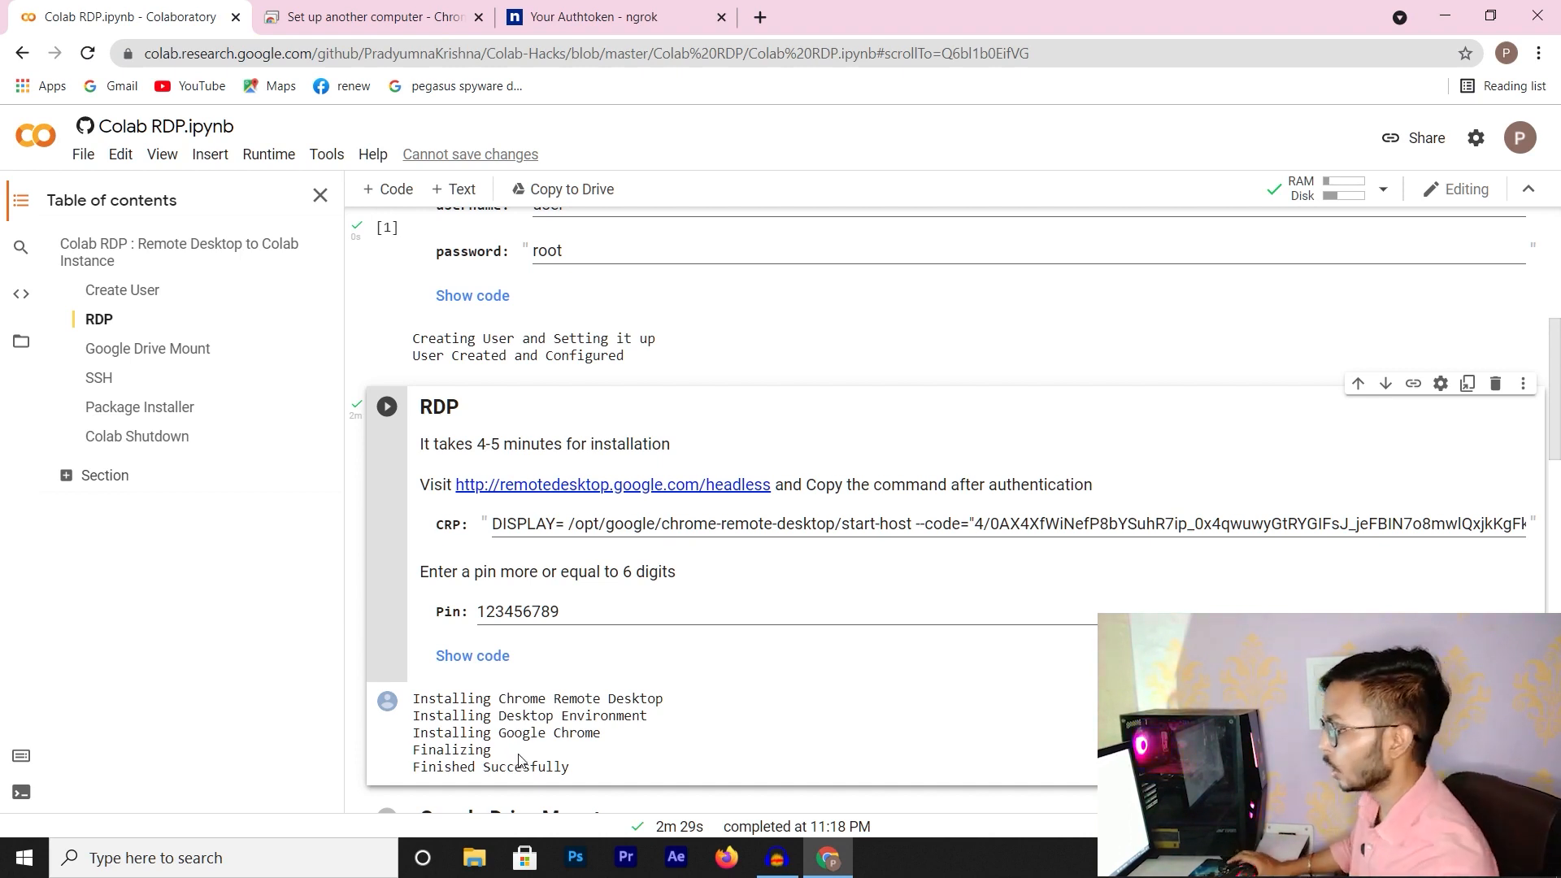
scroll(358, 523, down, 9)
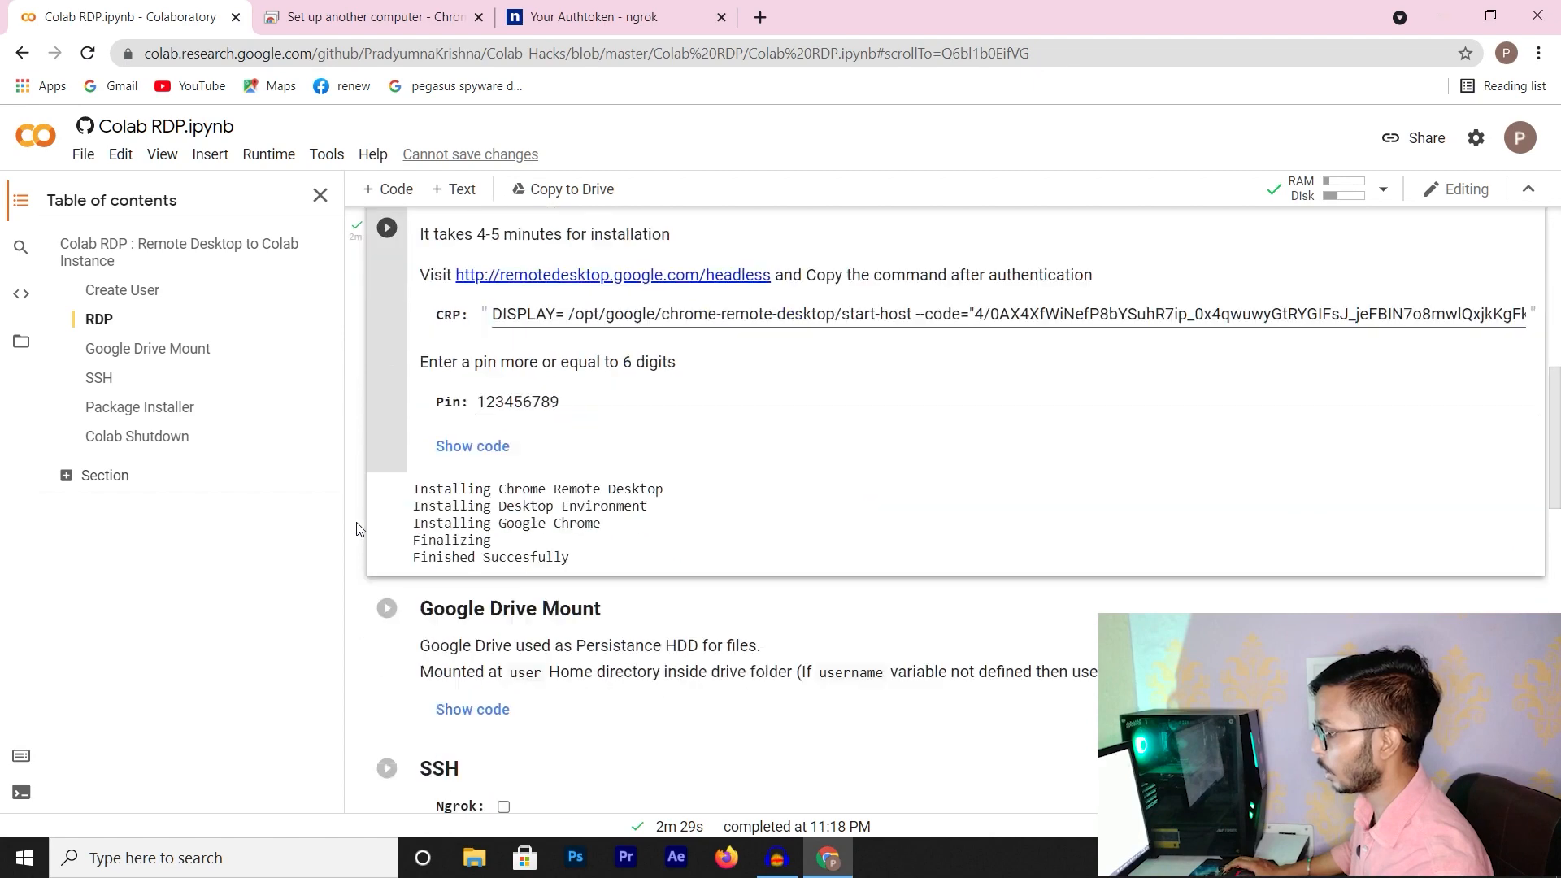
Enable Ngrok in the SSH cell and paste the ngrok authtoken into ngrokToken
click(501, 306)
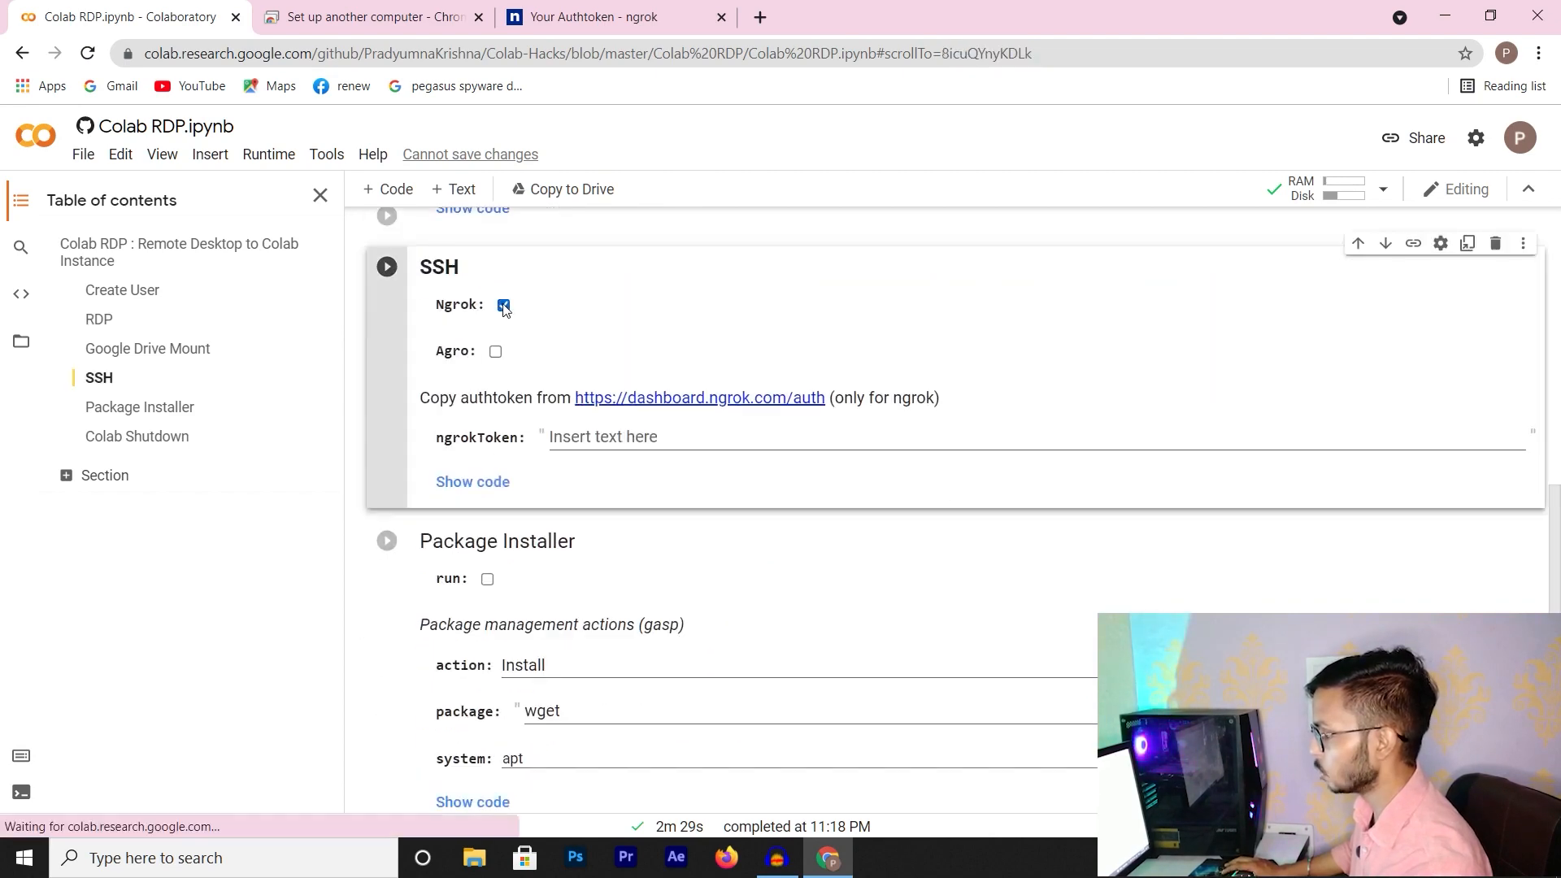
click(660, 454)
click(594, 16)
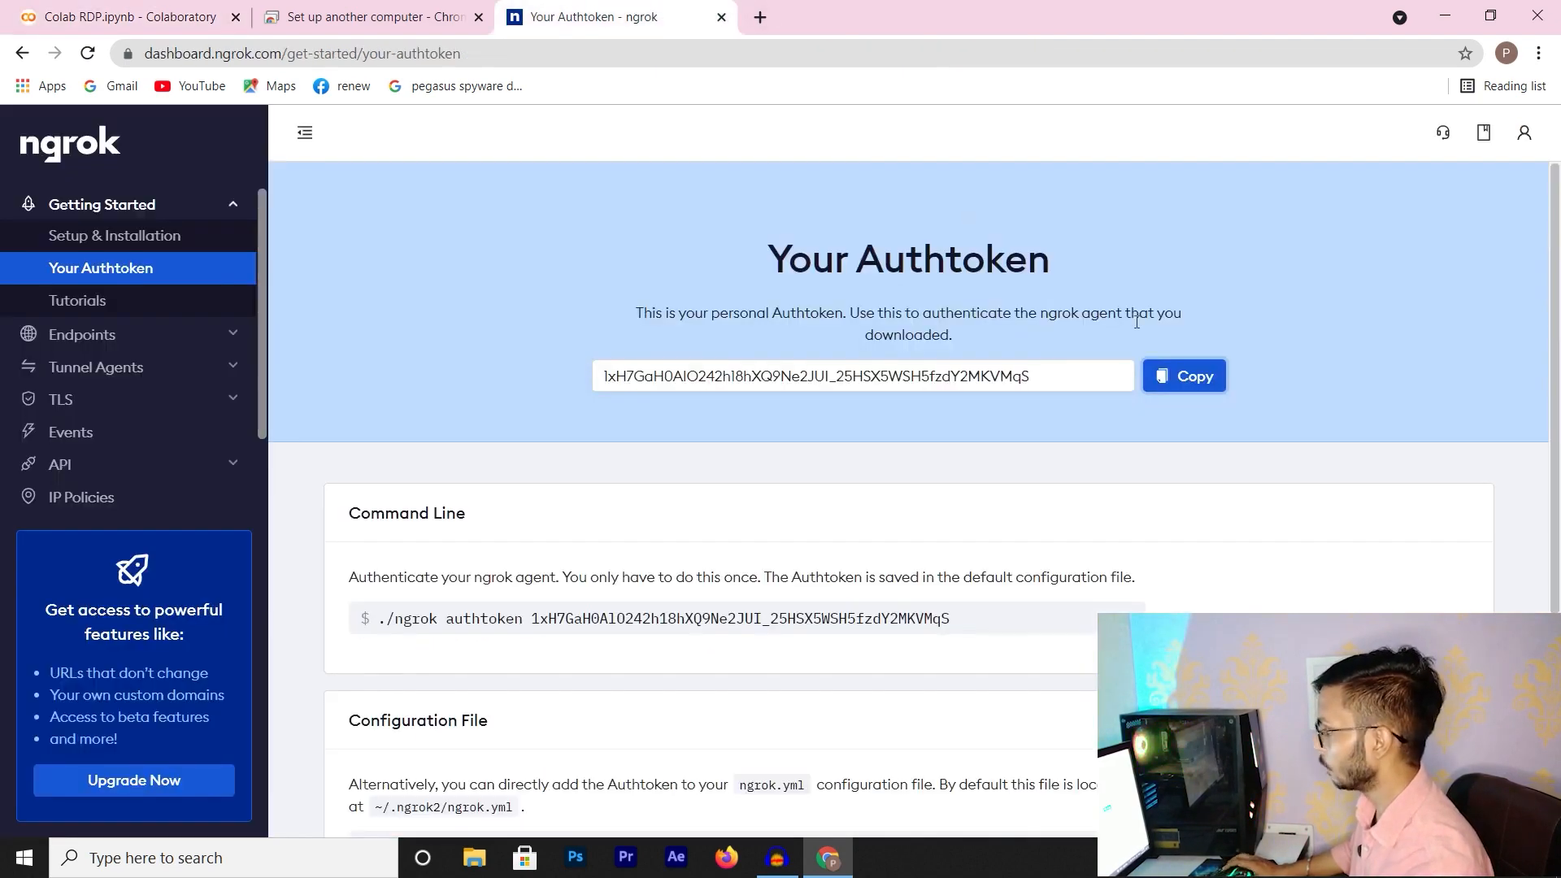
click(1186, 379)
click(138, 17)
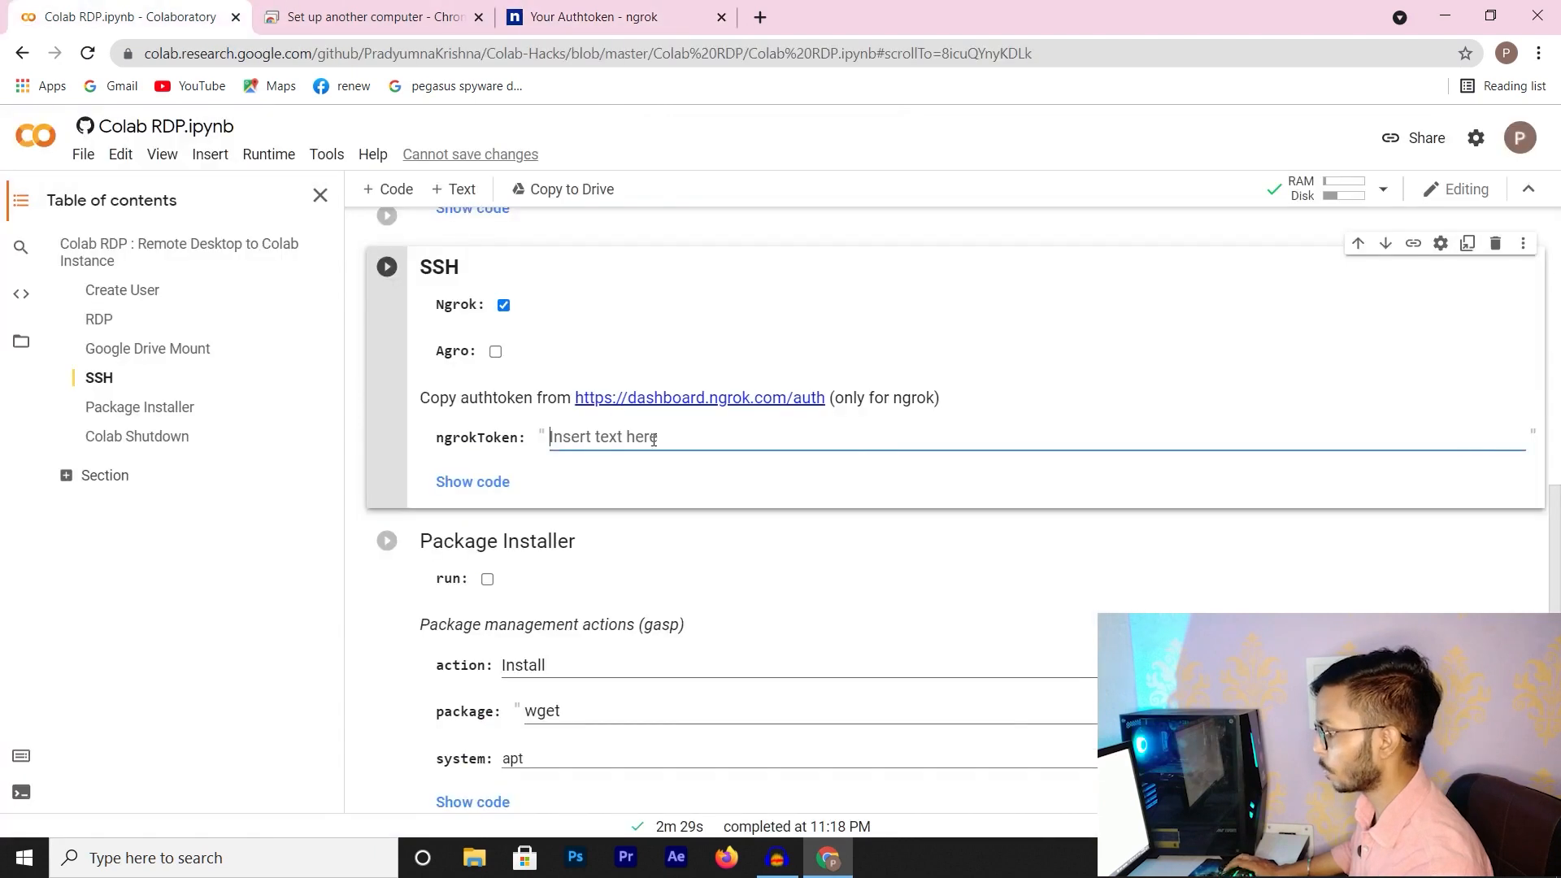
key(ctrl+v)
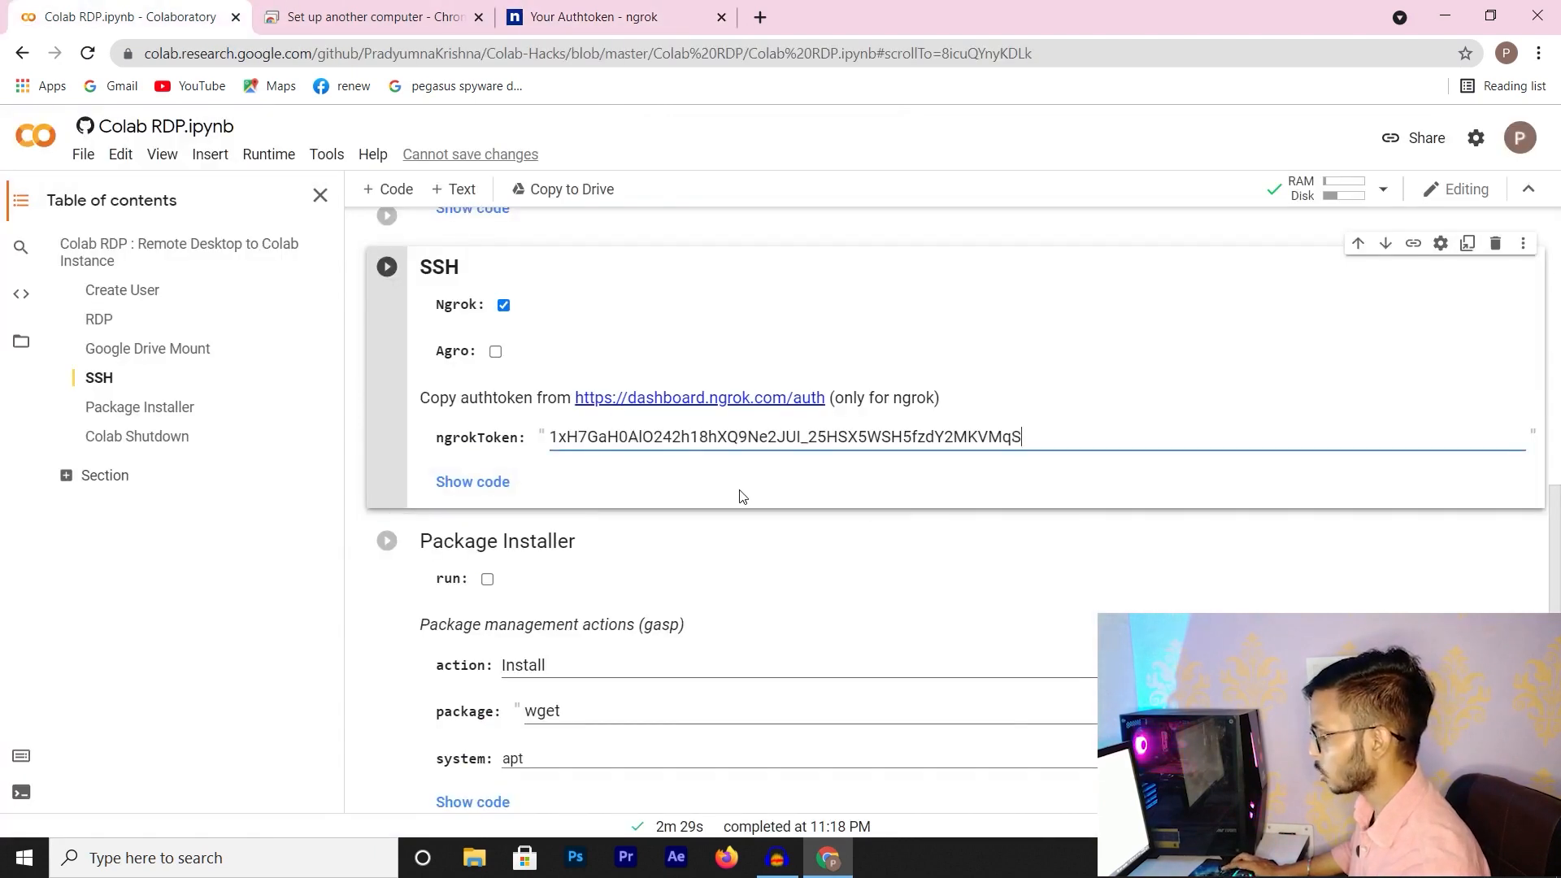
Run the SSH cell and reveal its code
click(386, 266)
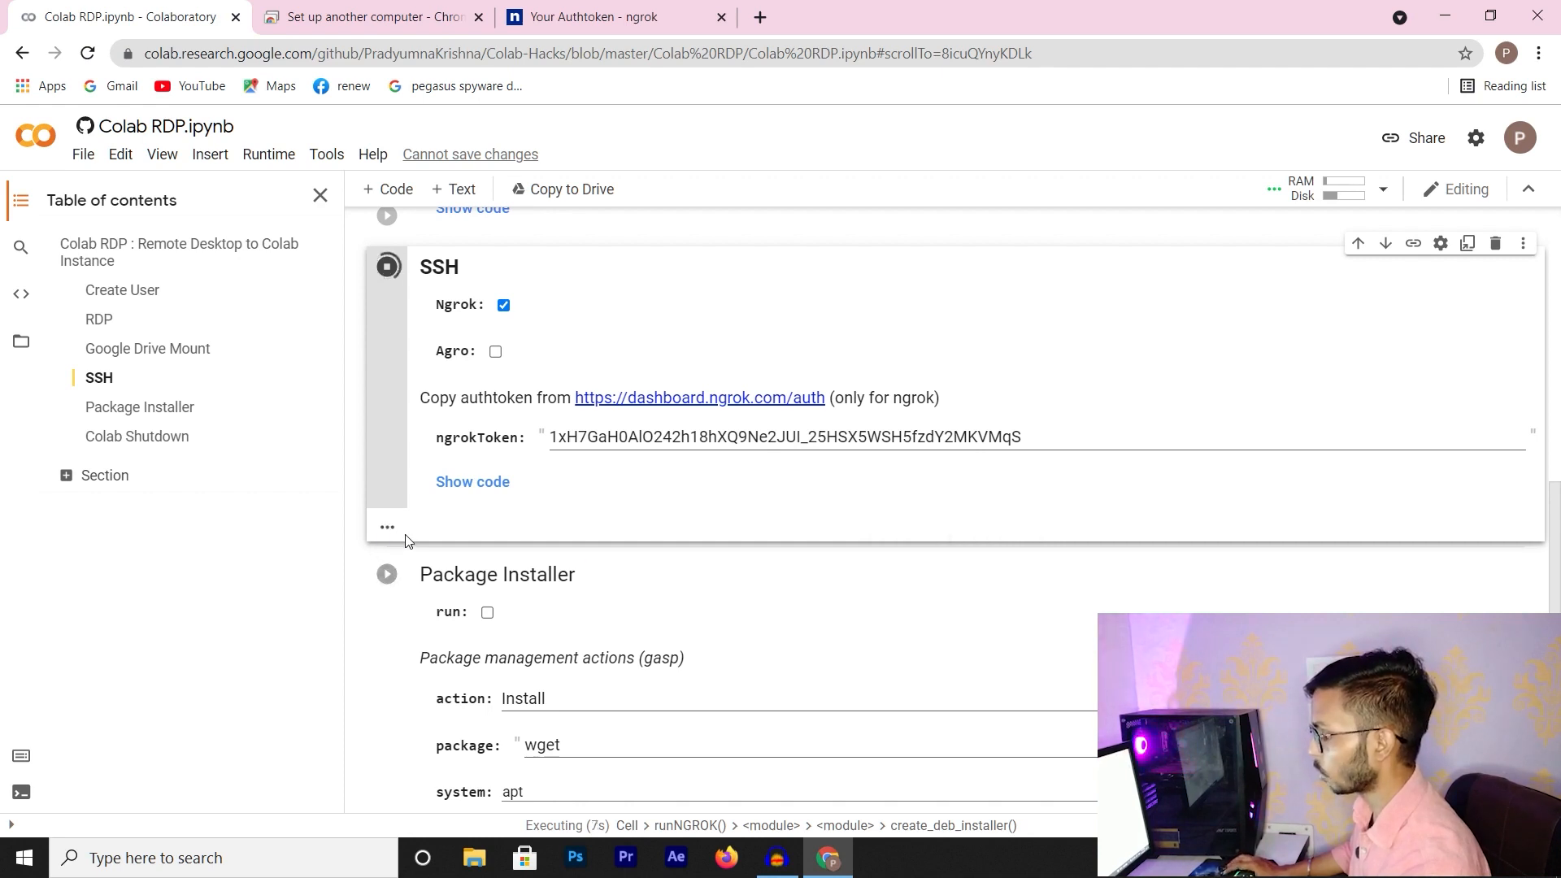
click(472, 483)
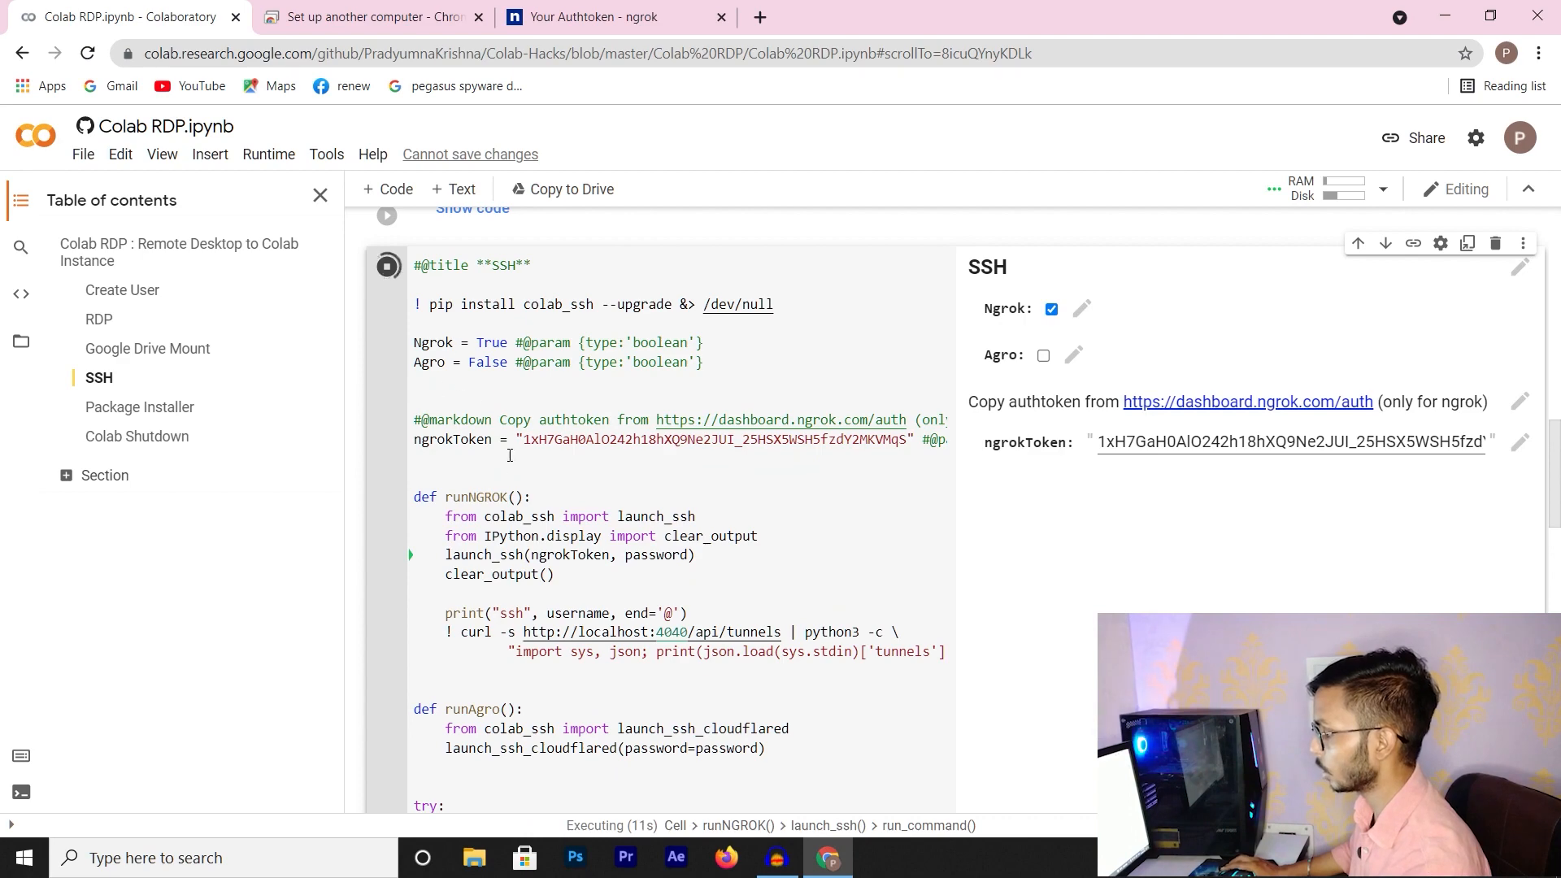
scroll(557, 510, down, 8)
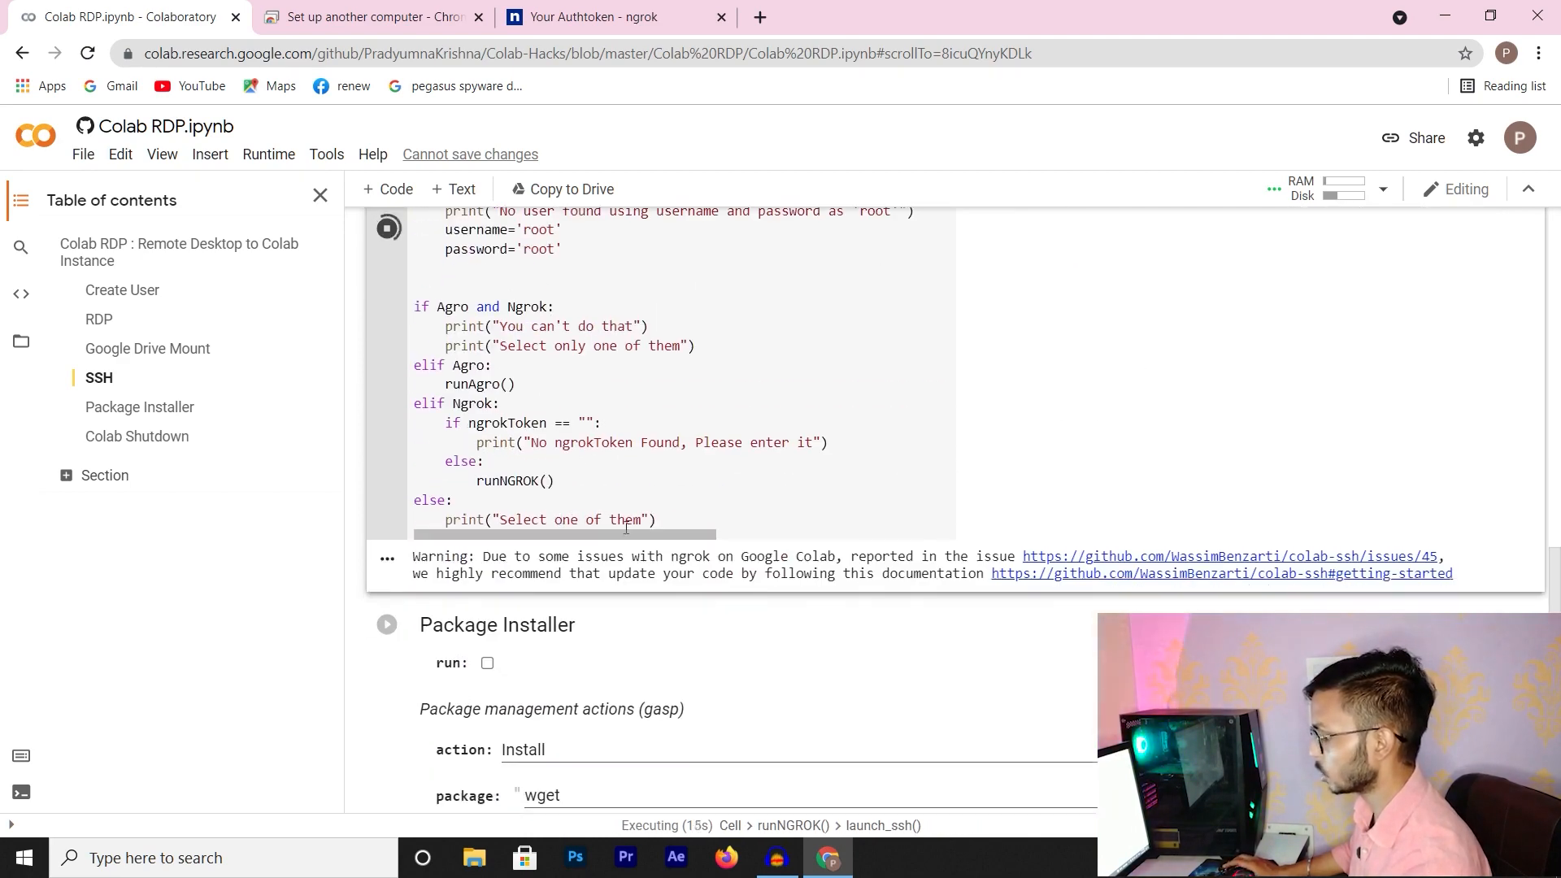
scroll(642, 533, up, 12)
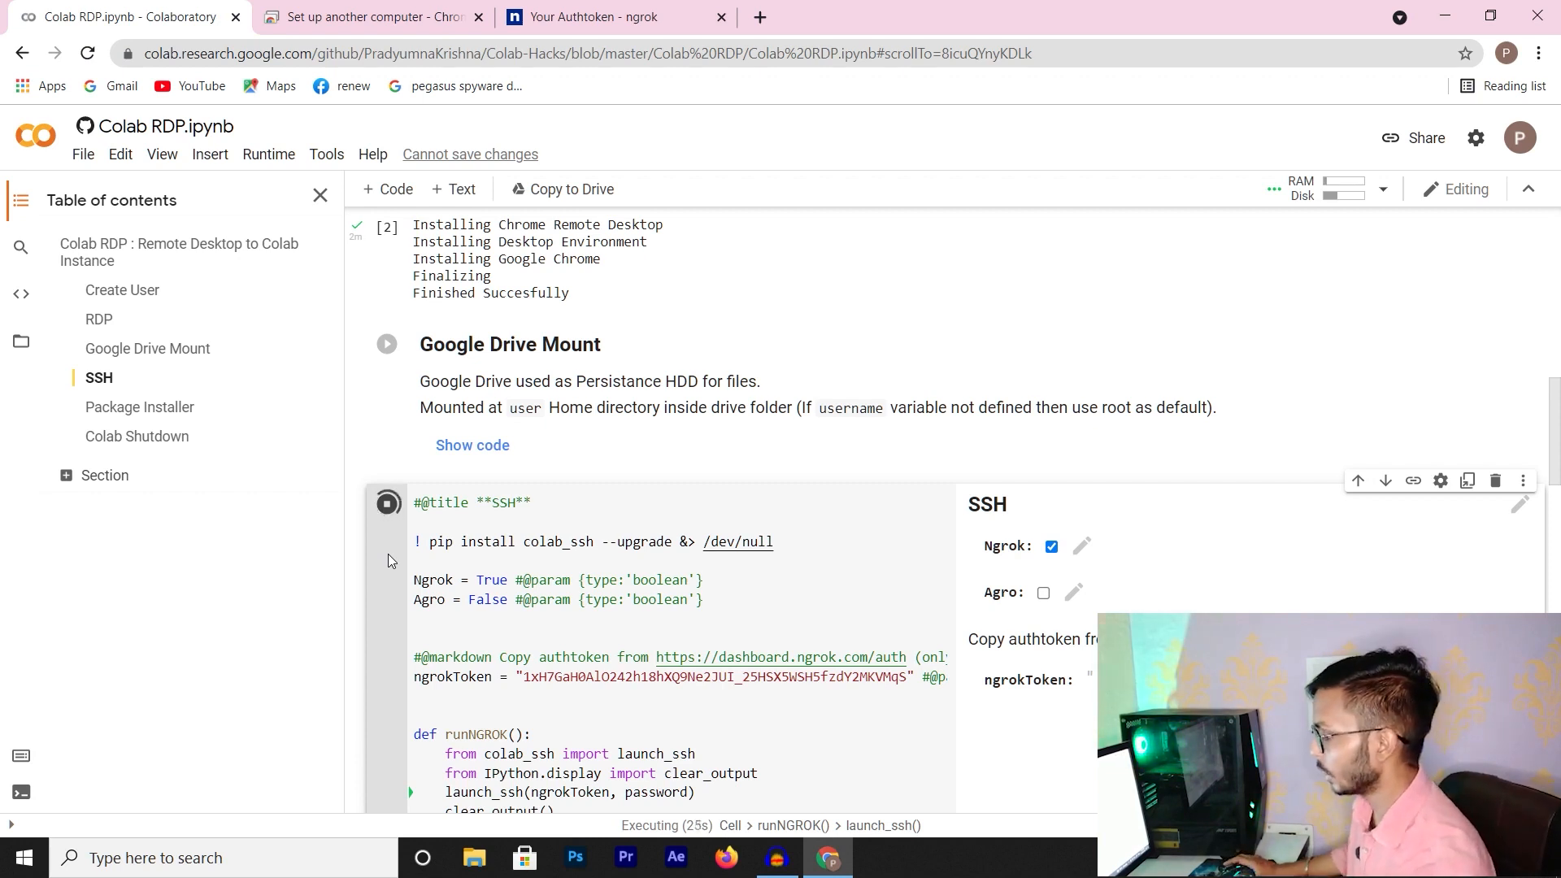
Select the ngrok ssh command printed by the finished SSH cell, then return to Chrome Remote Desktop
scroll(664, 577, down, 3)
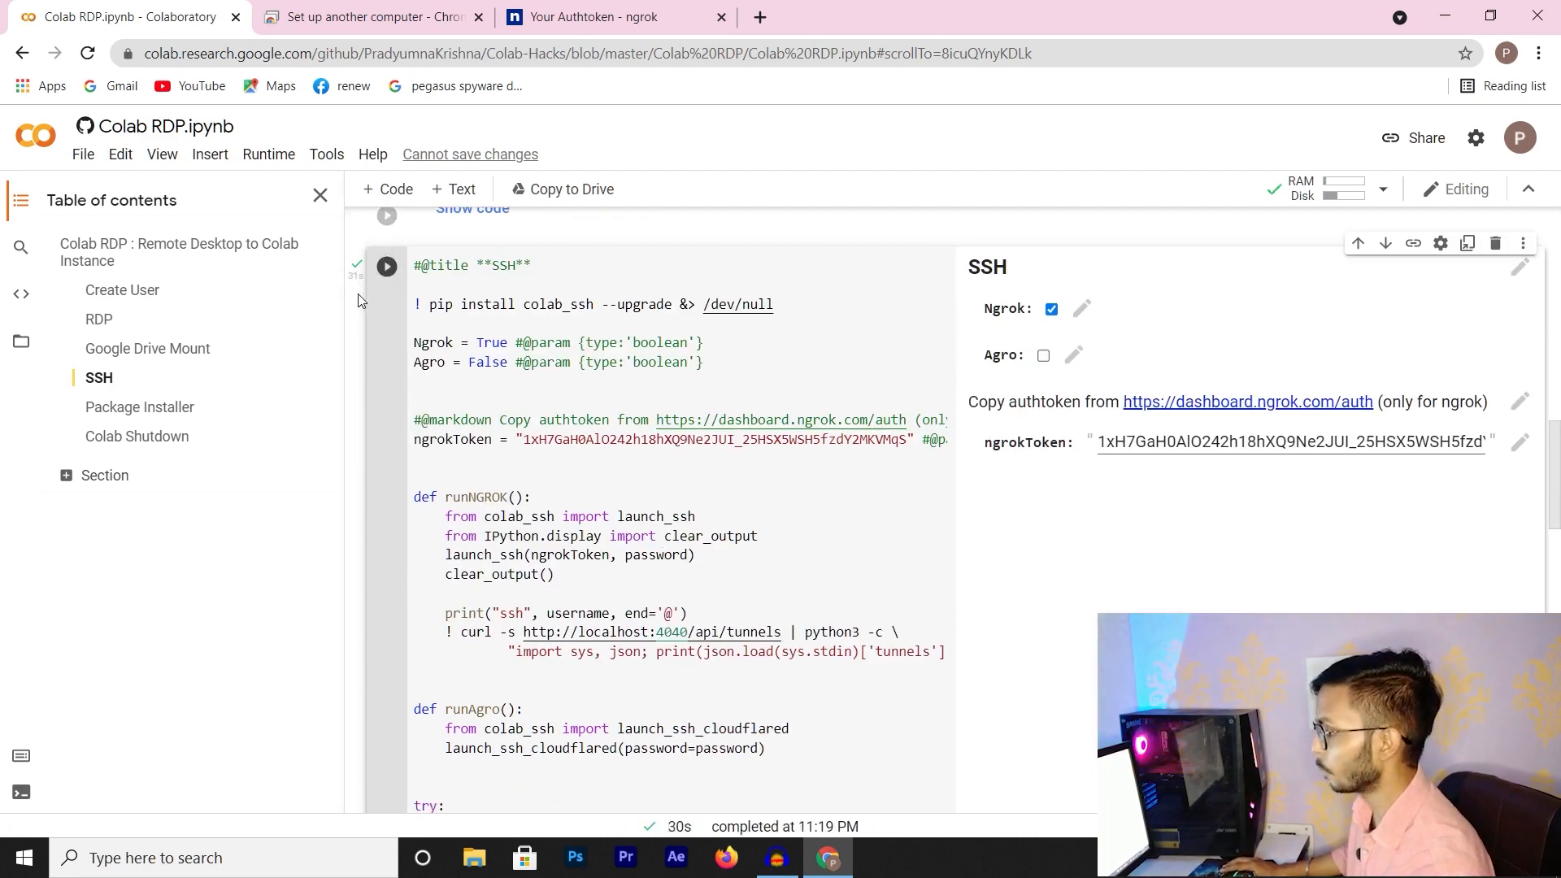
scroll(361, 301, down, 10)
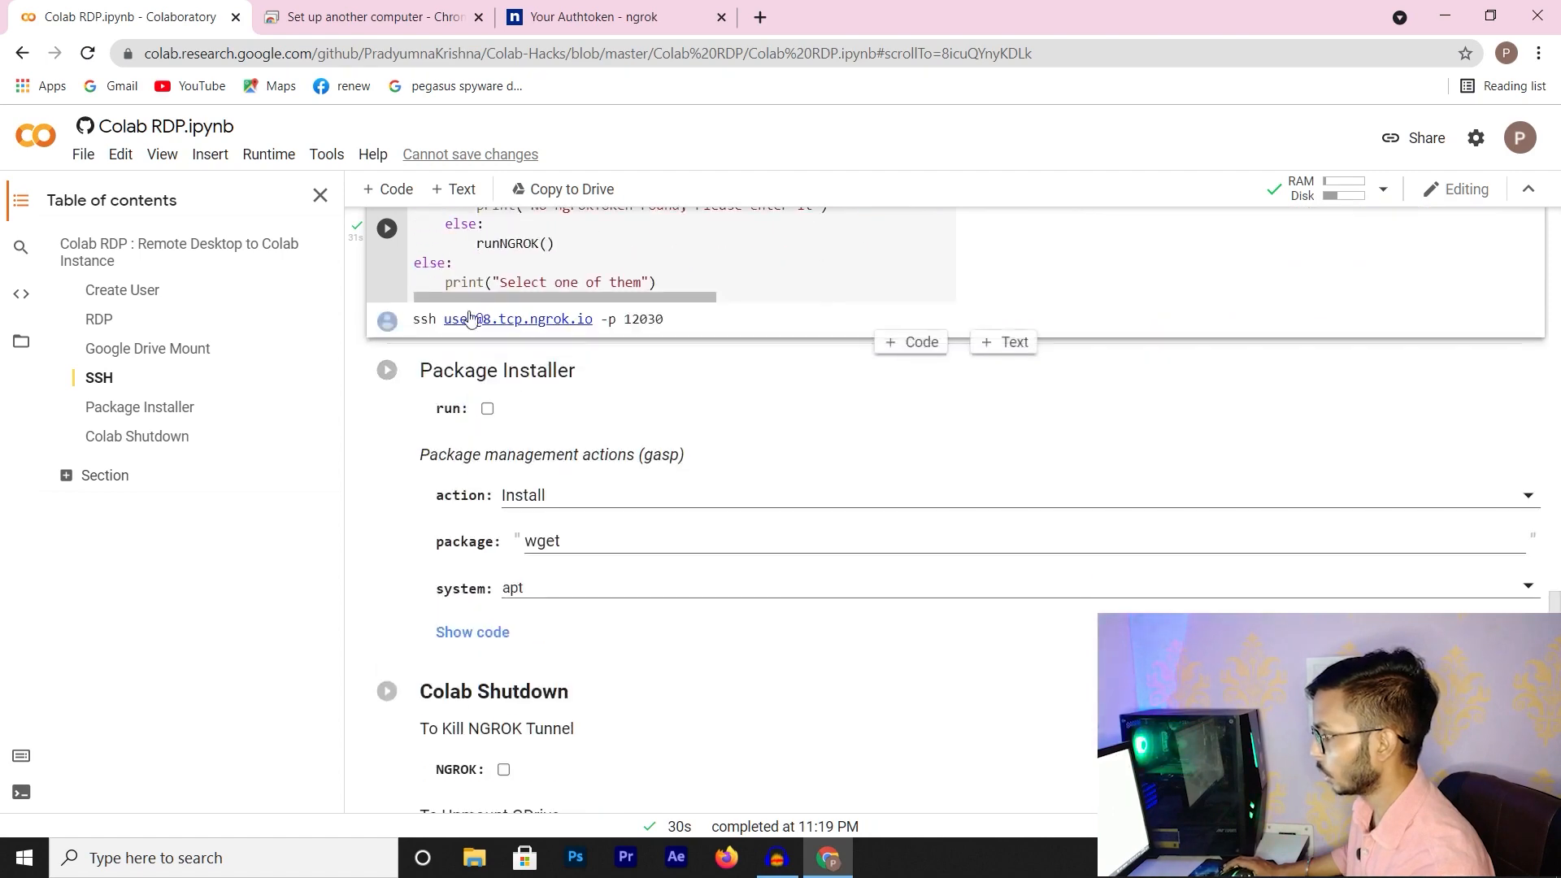
double_click(421, 320)
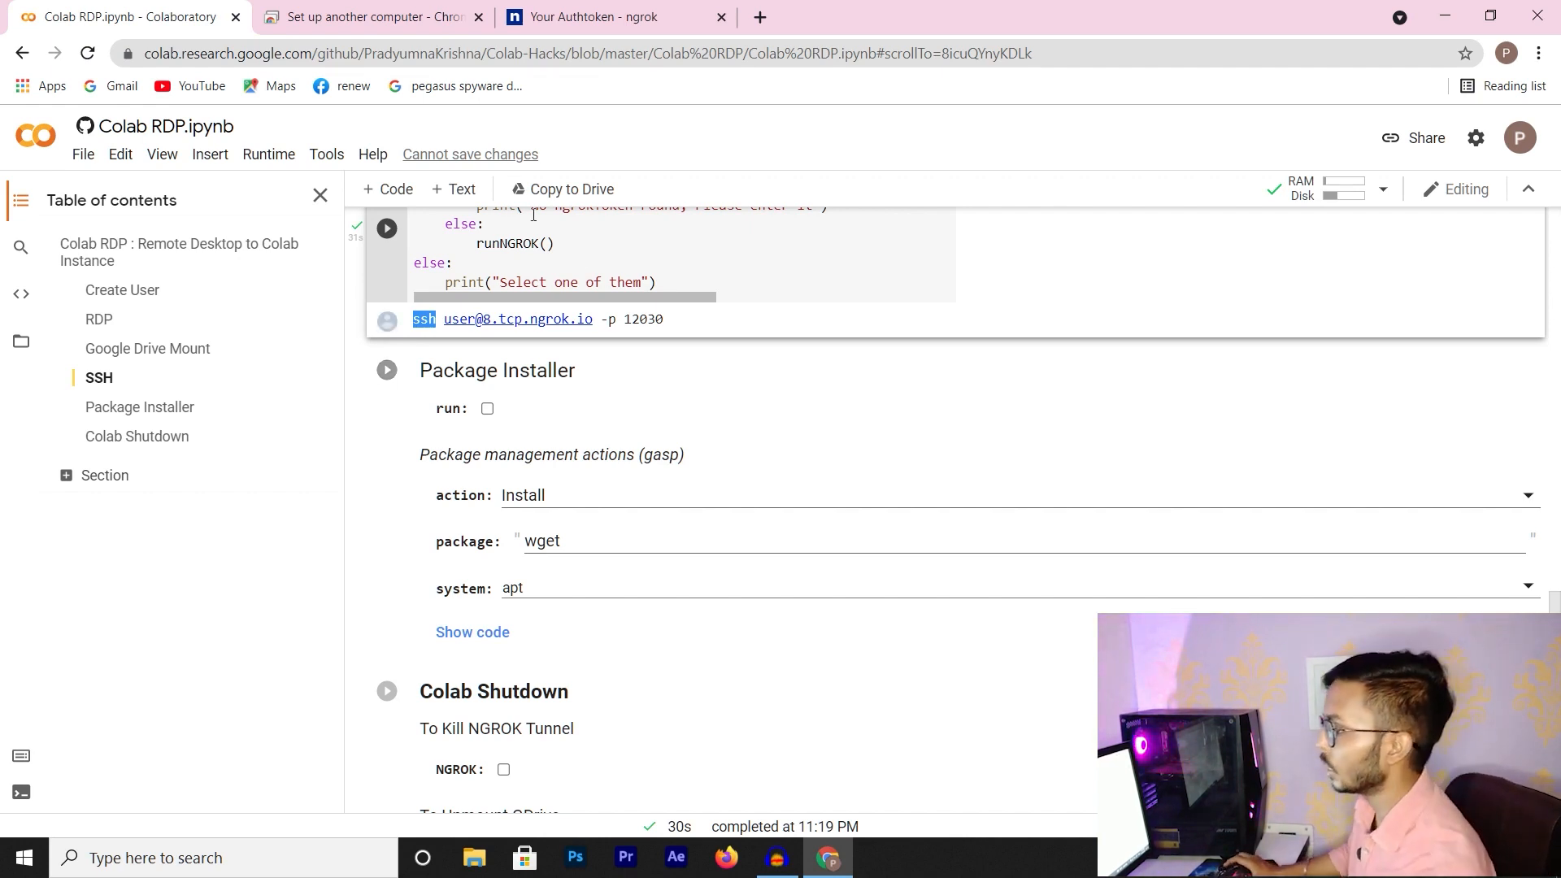
click(373, 20)
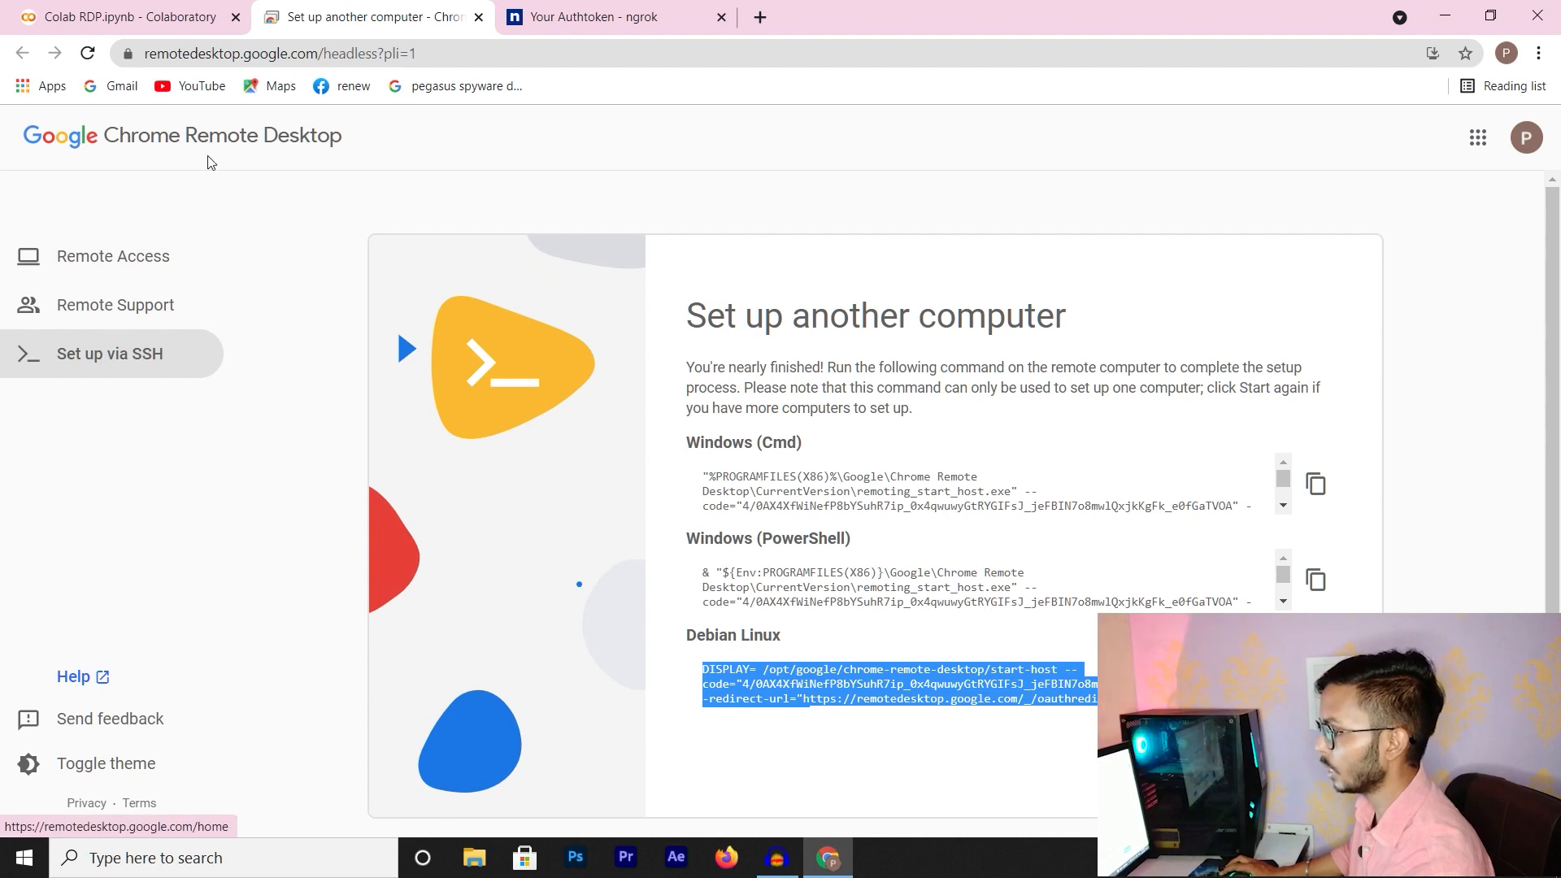
click(254, 149)
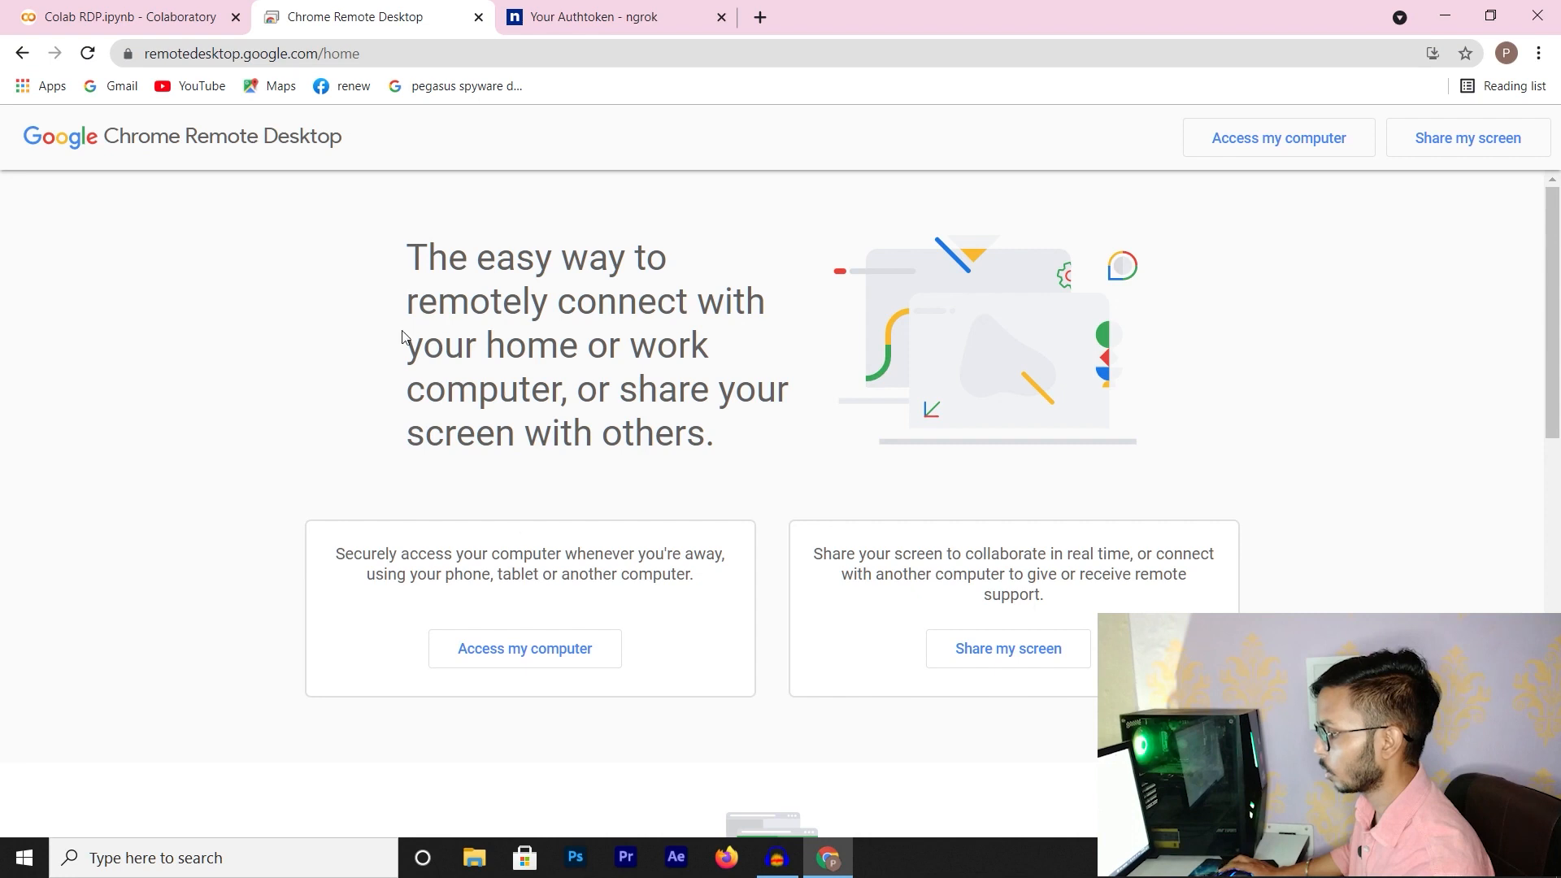
click(535, 657)
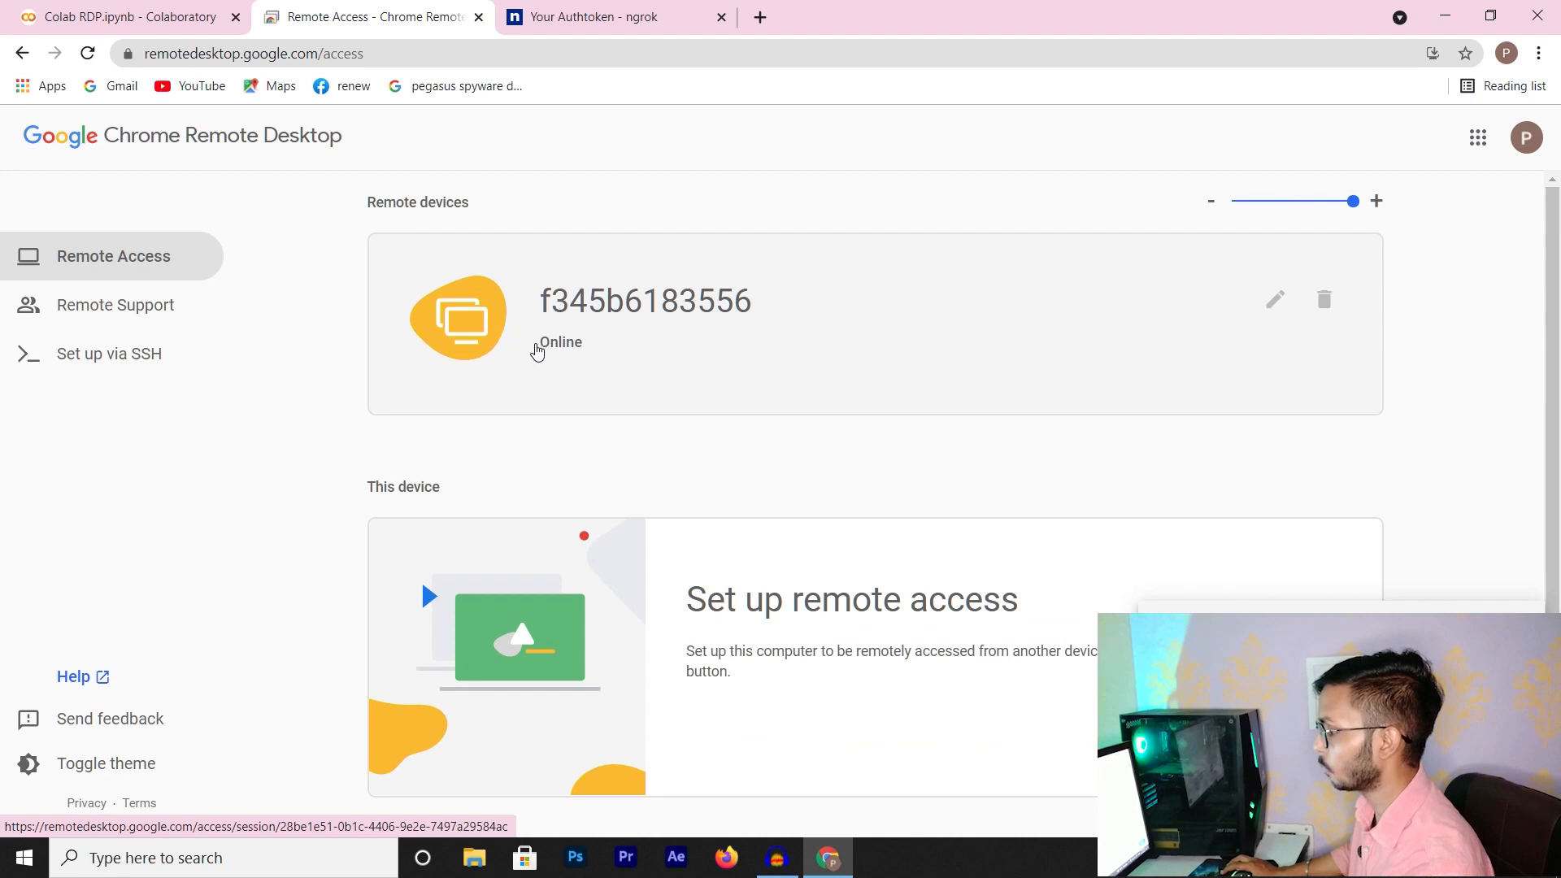
click(592, 307)
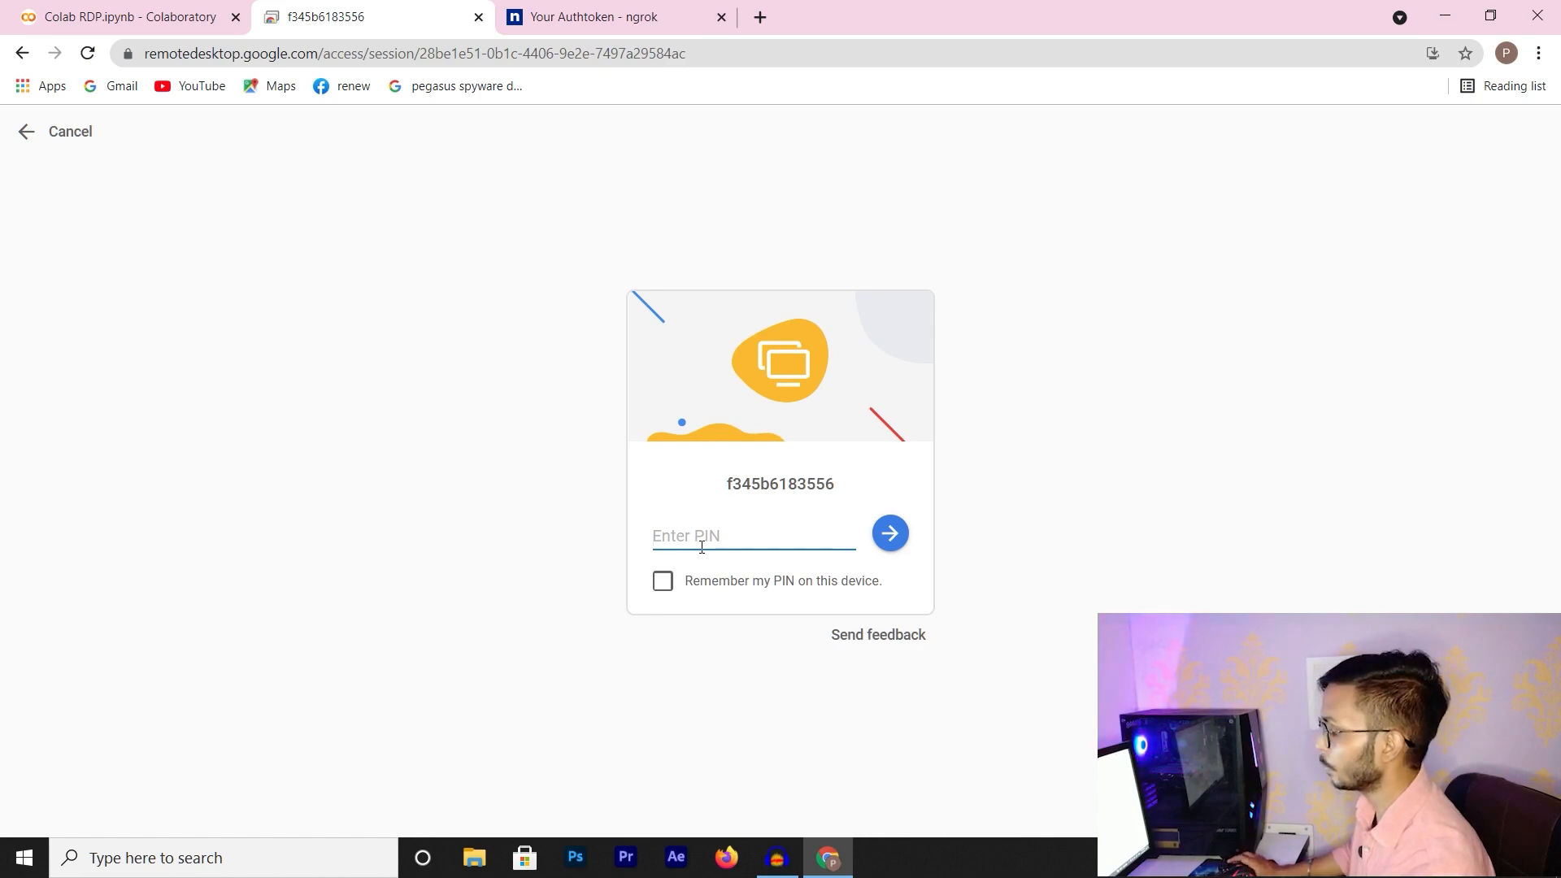
Copy the PIN from the Colab RDP cell and submit it in the Remote Desktop PIN prompt
click(150, 14)
scroll(1252, 561, up, 10)
scroll(1283, 567, up, 10)
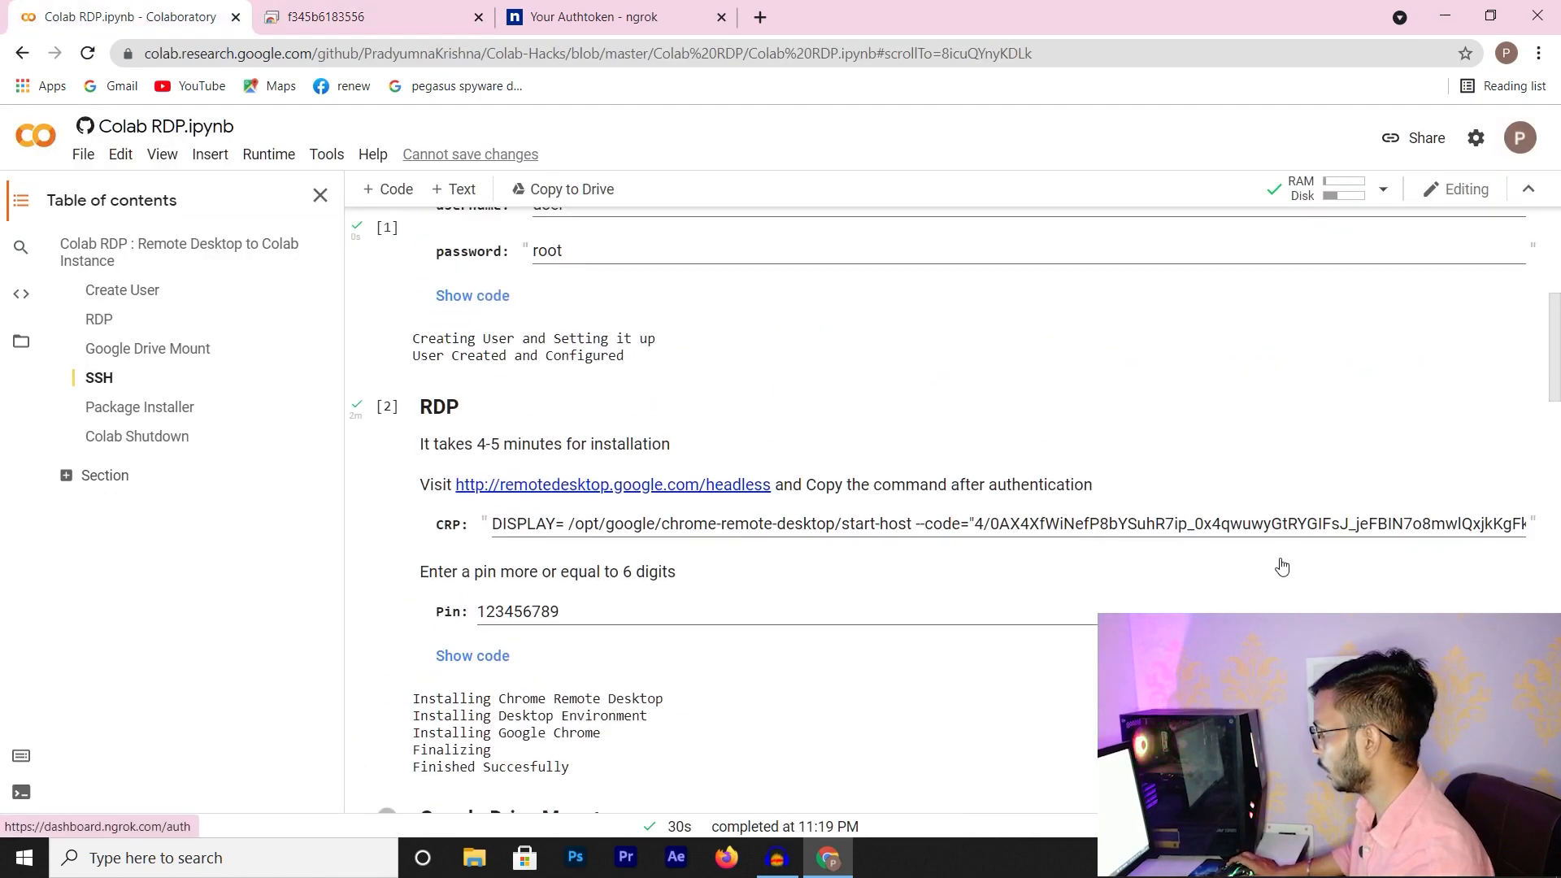
scroll(1279, 561, down, 10)
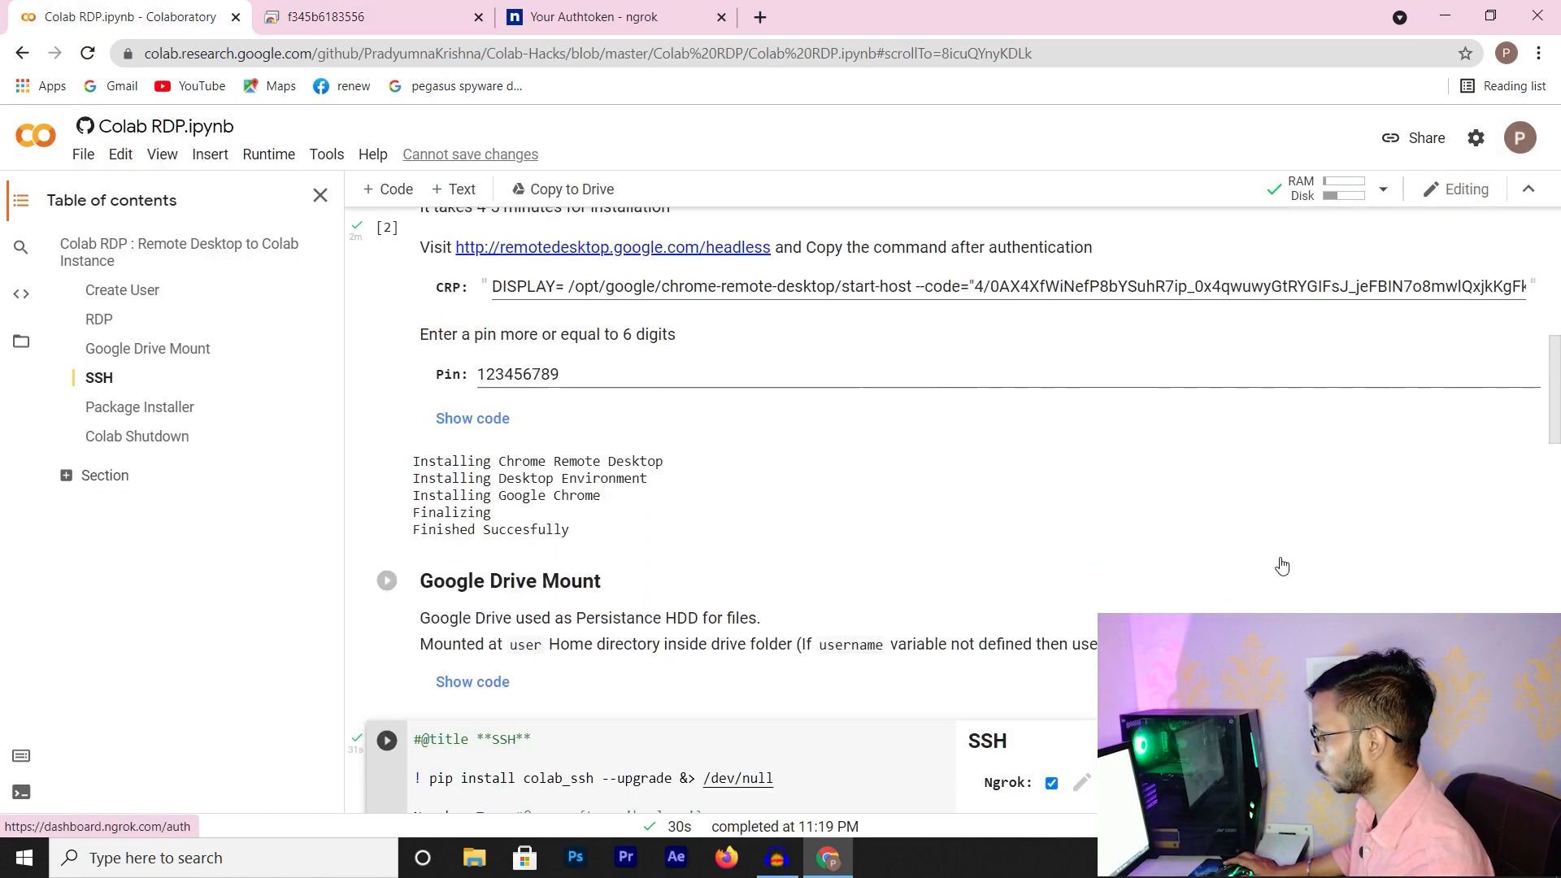
click(575, 387)
click(578, 460)
double_click(579, 470)
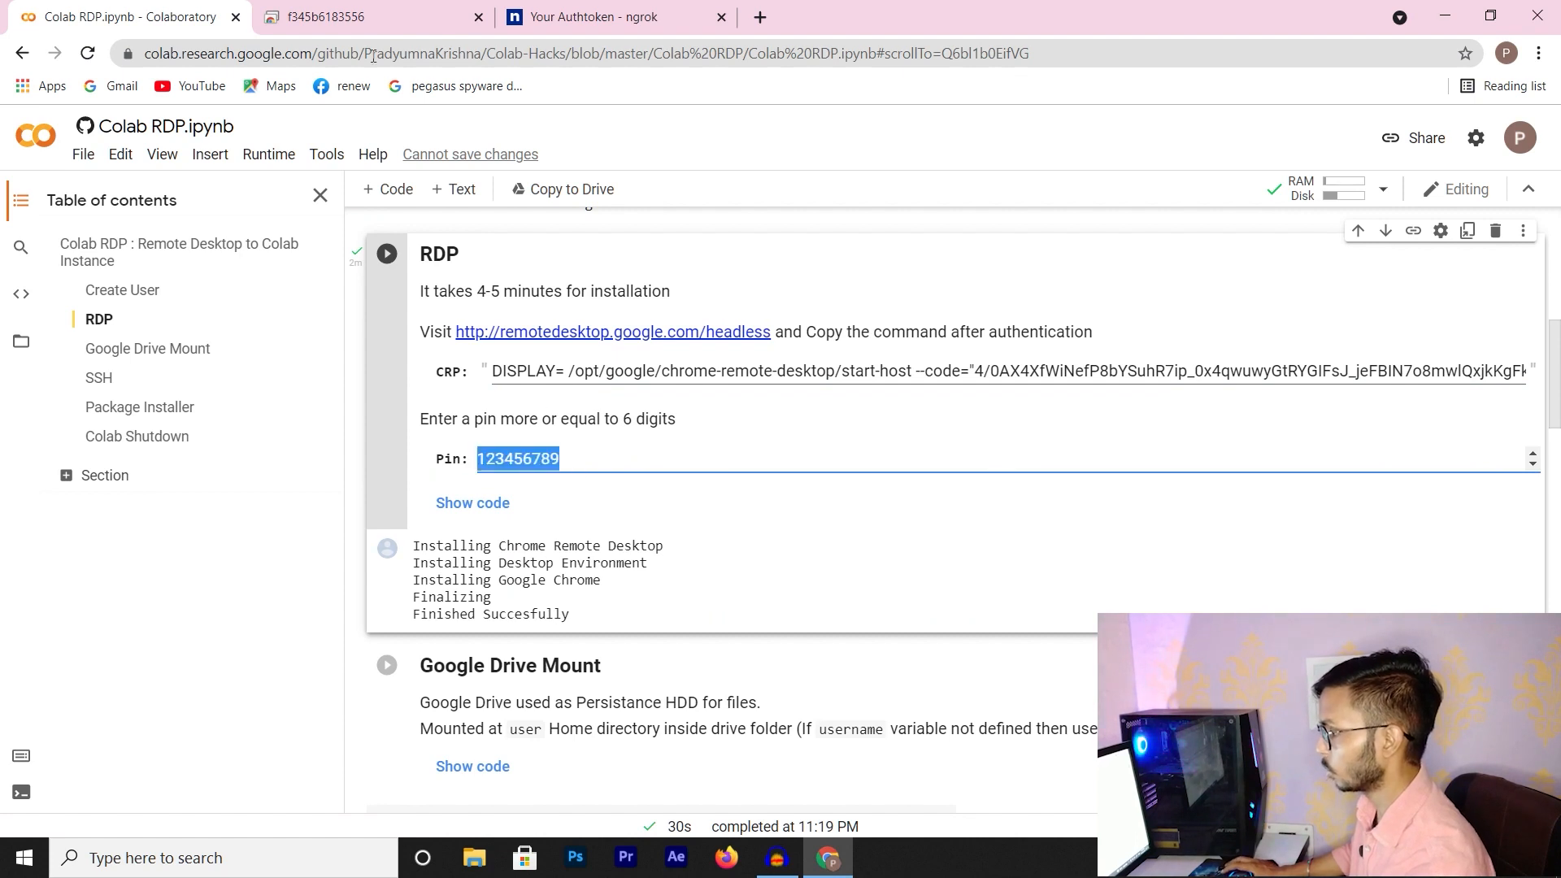
click(360, 11)
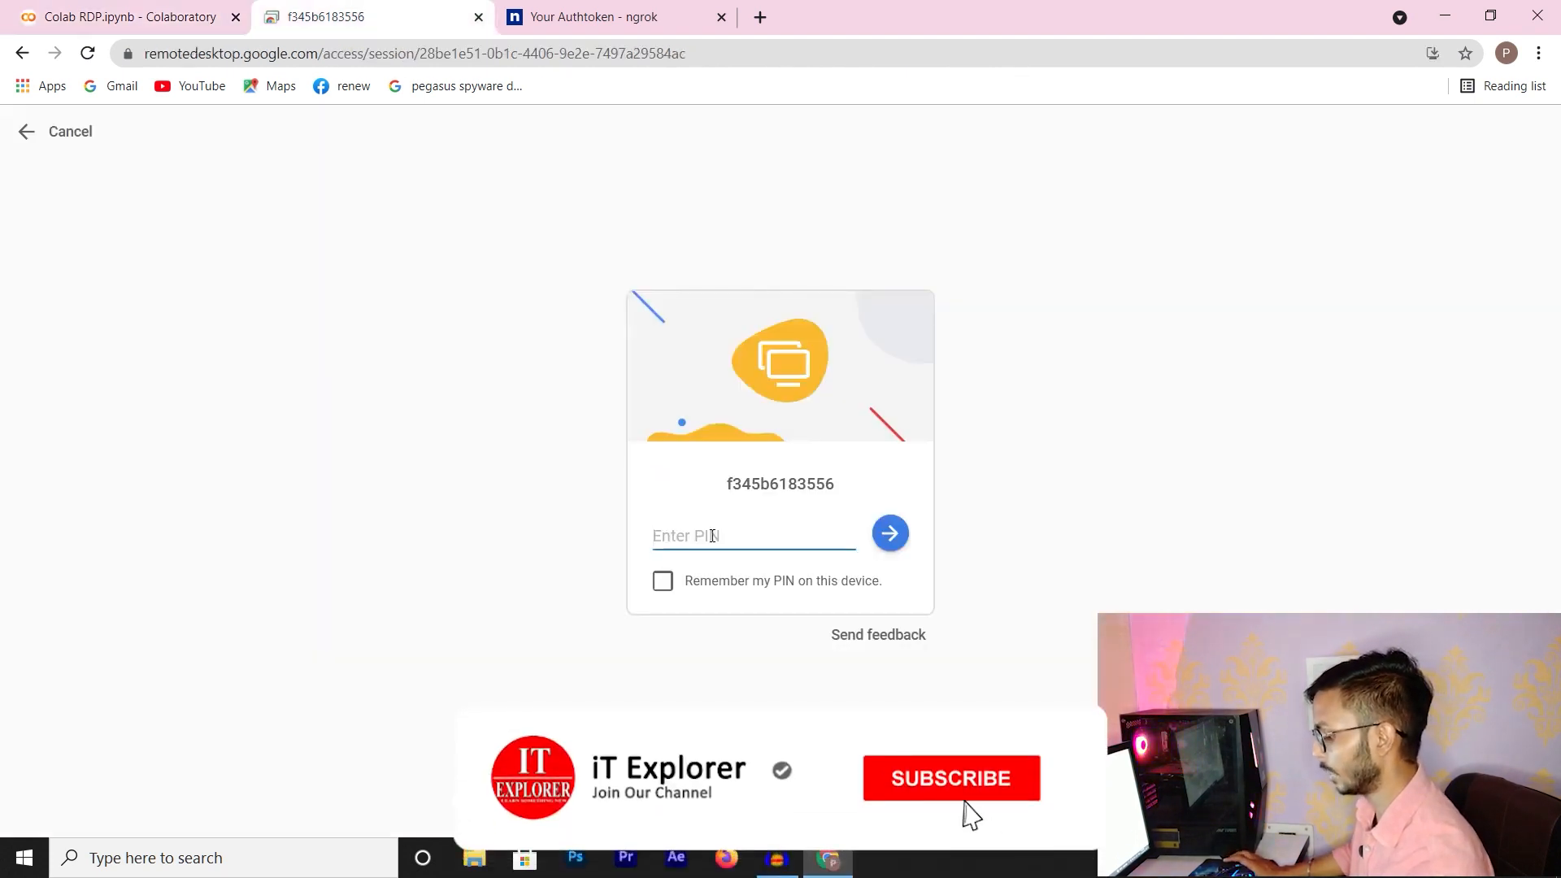
key(ctrl+v)
click(899, 540)
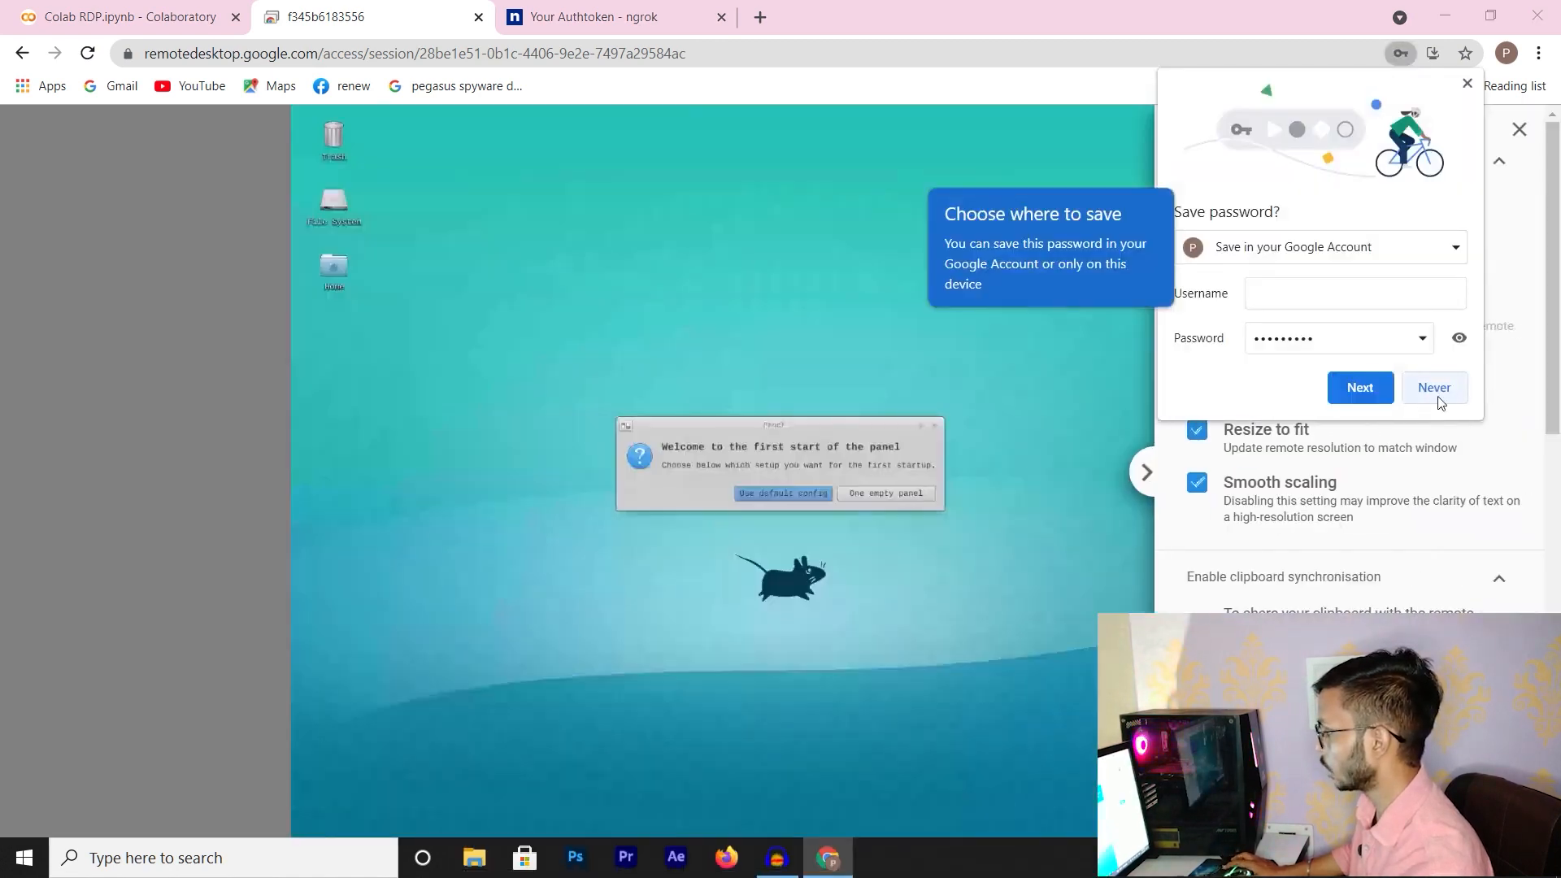
Dismiss the save-PIN offer and the Xfce panel welcome dialog, then minimize the browser
click(1437, 397)
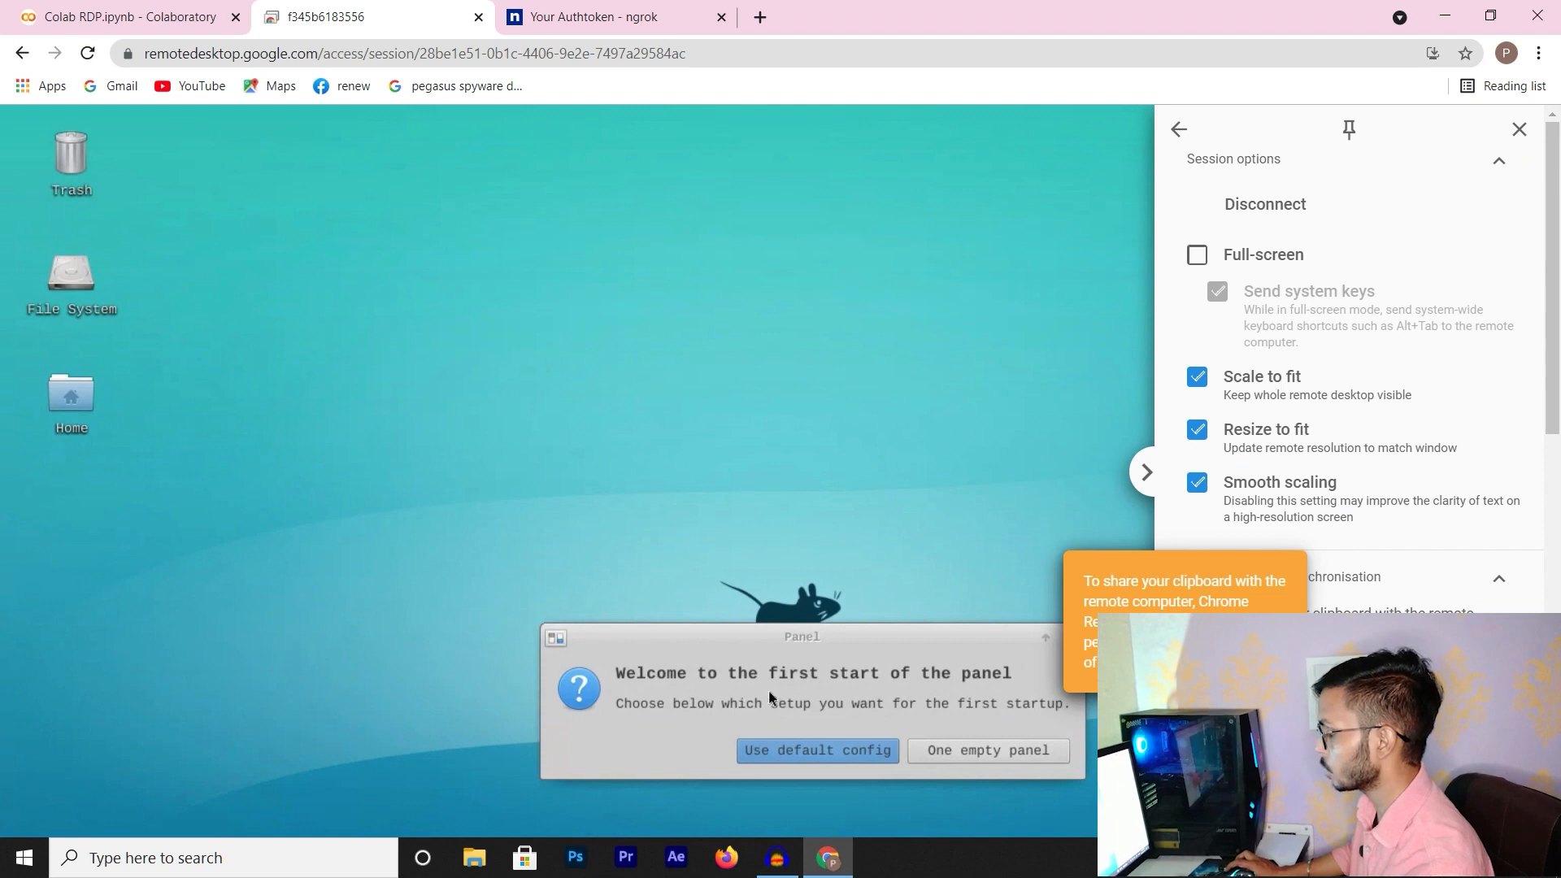
drag(1015, 636, 786, 519)
click(842, 529)
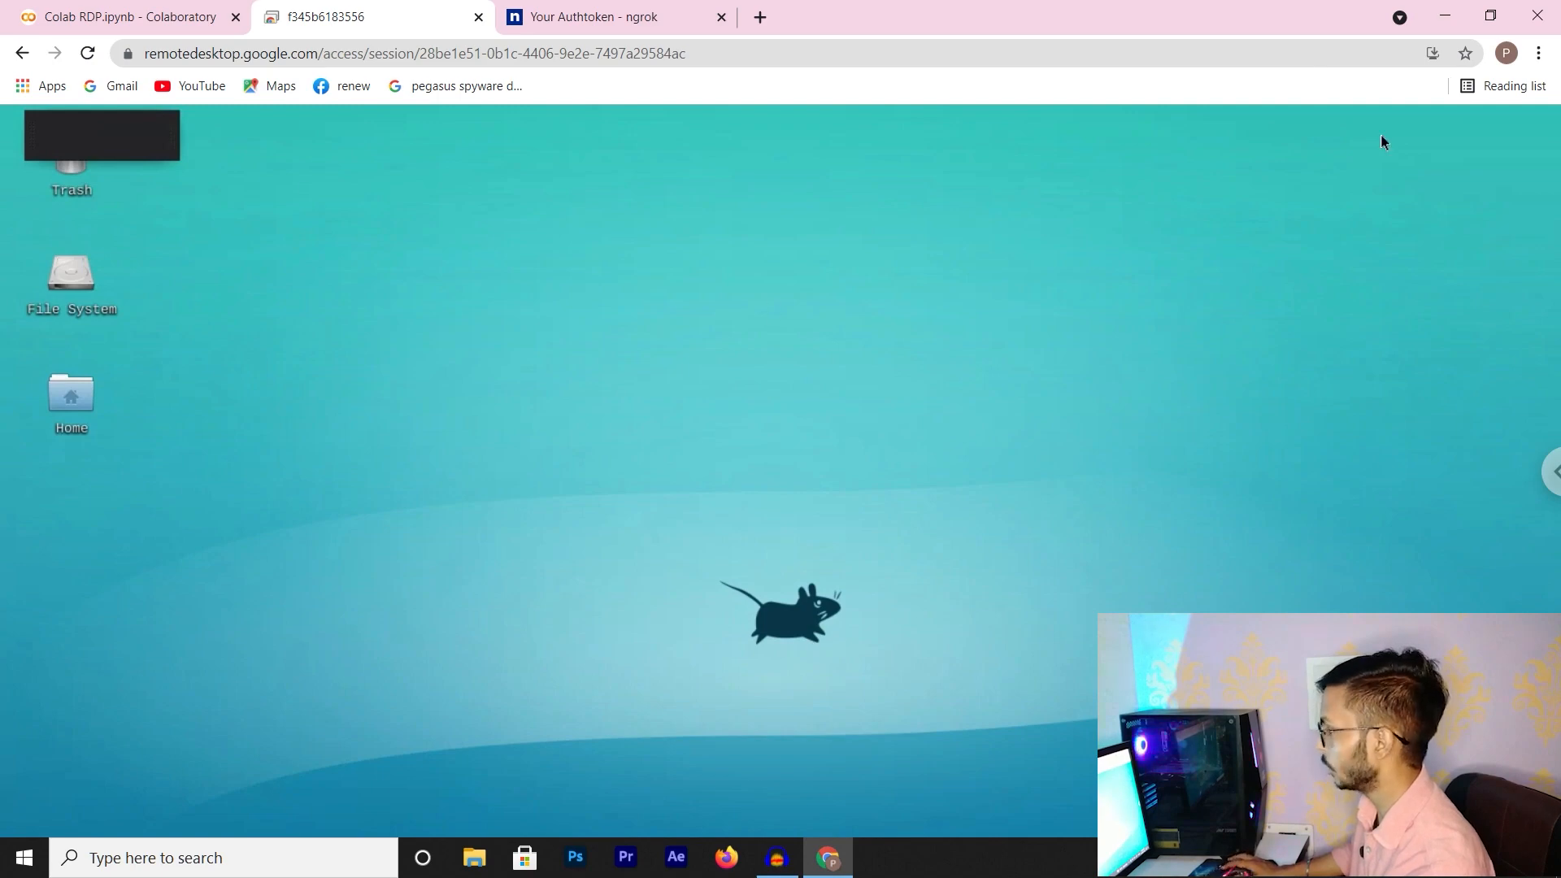
click(1437, 17)
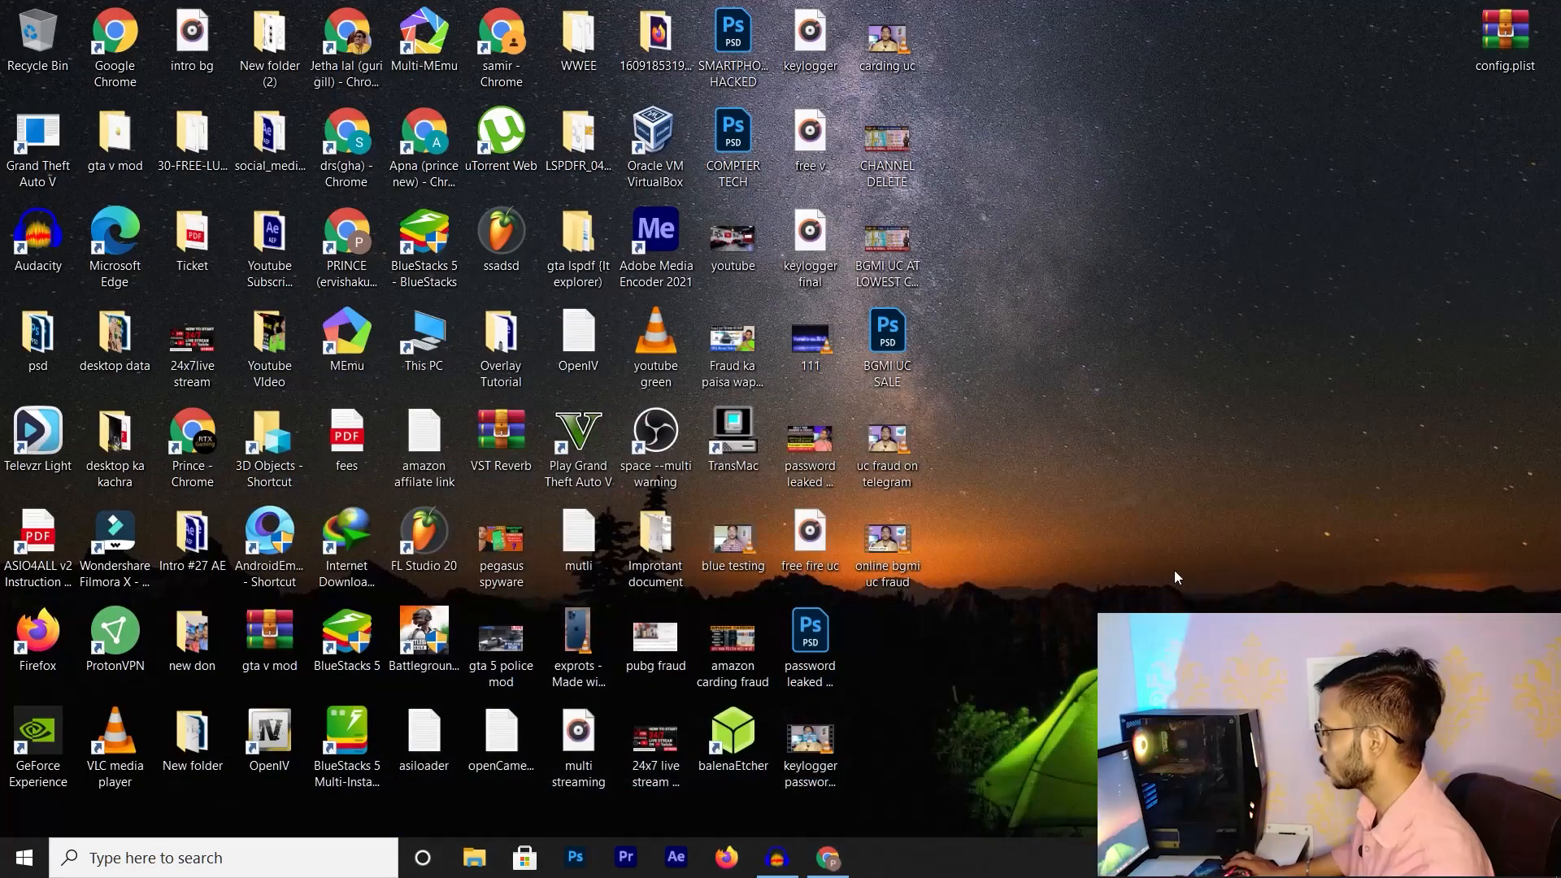
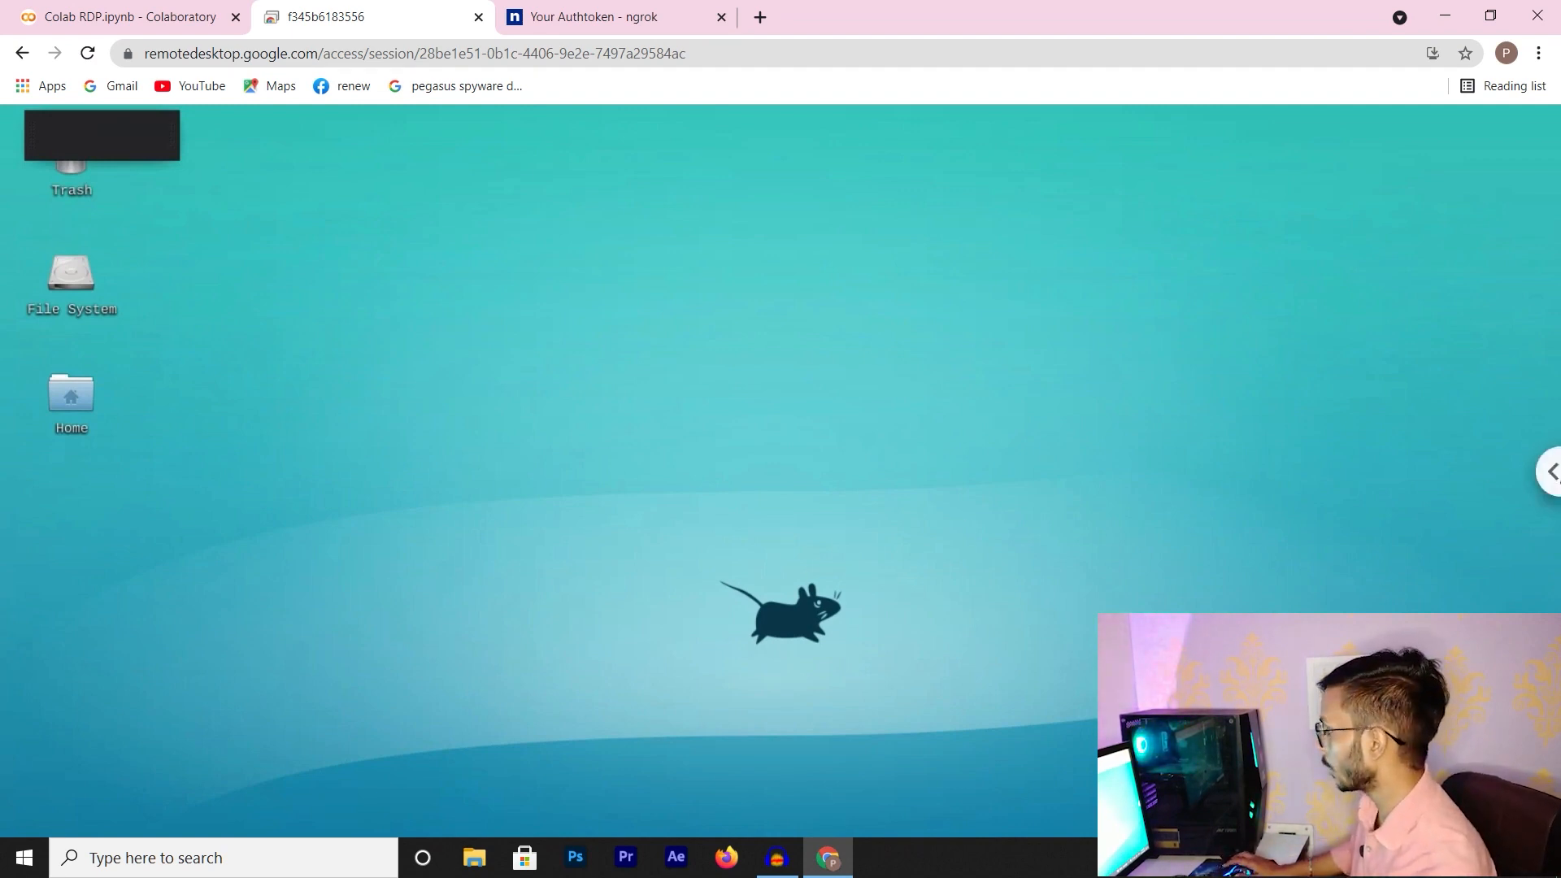
Make the remote session full screen and launch Google Chrome from Applications > Internet, accepting its welcome dialog
click(1551, 472)
click(1198, 256)
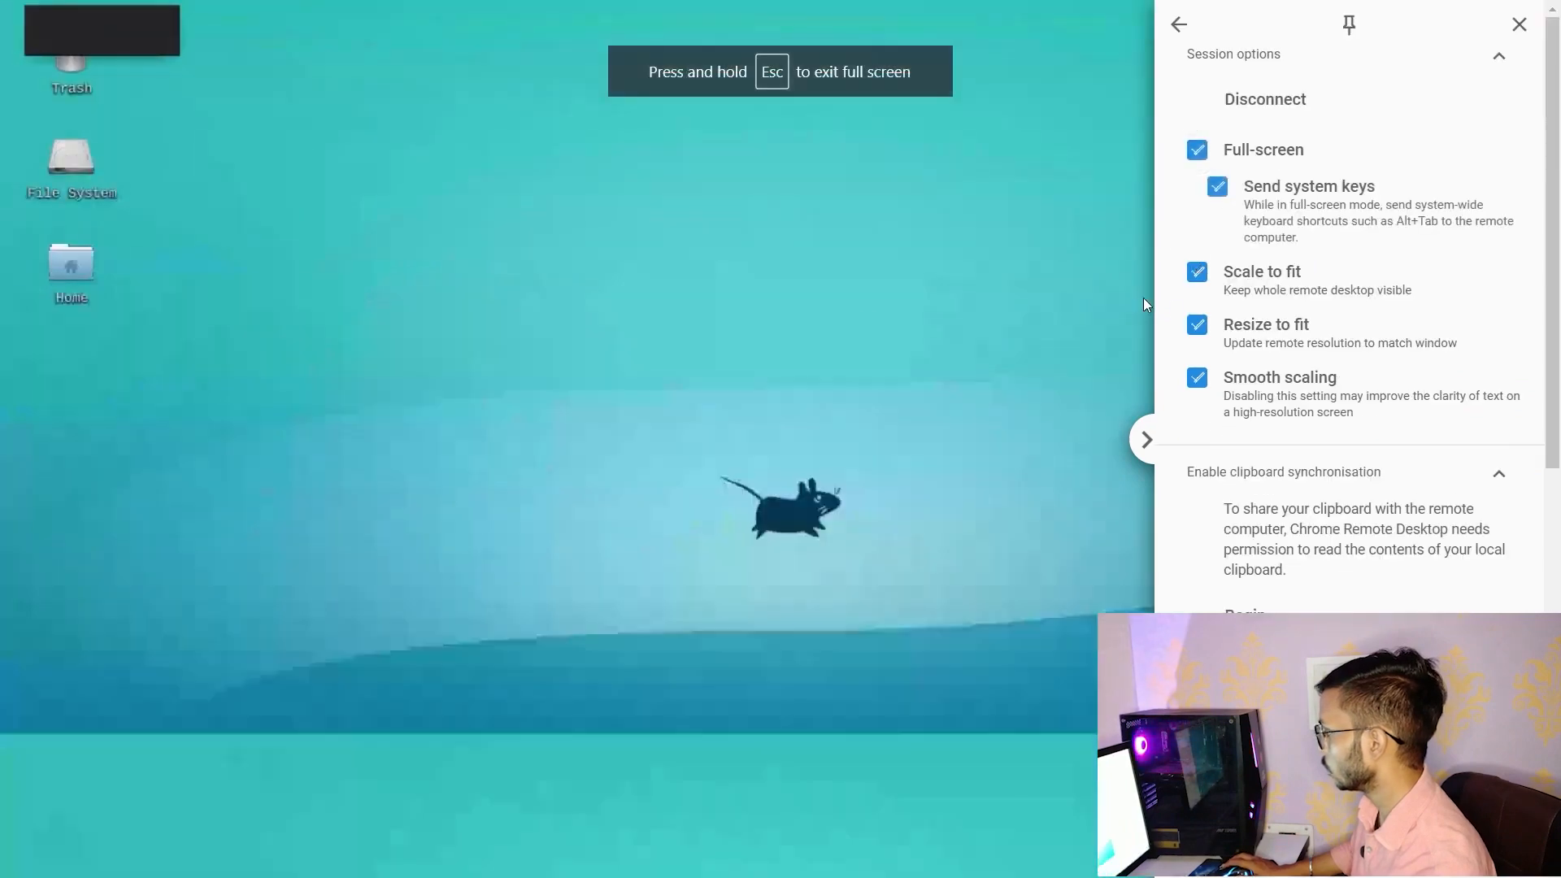
right_click(259, 278)
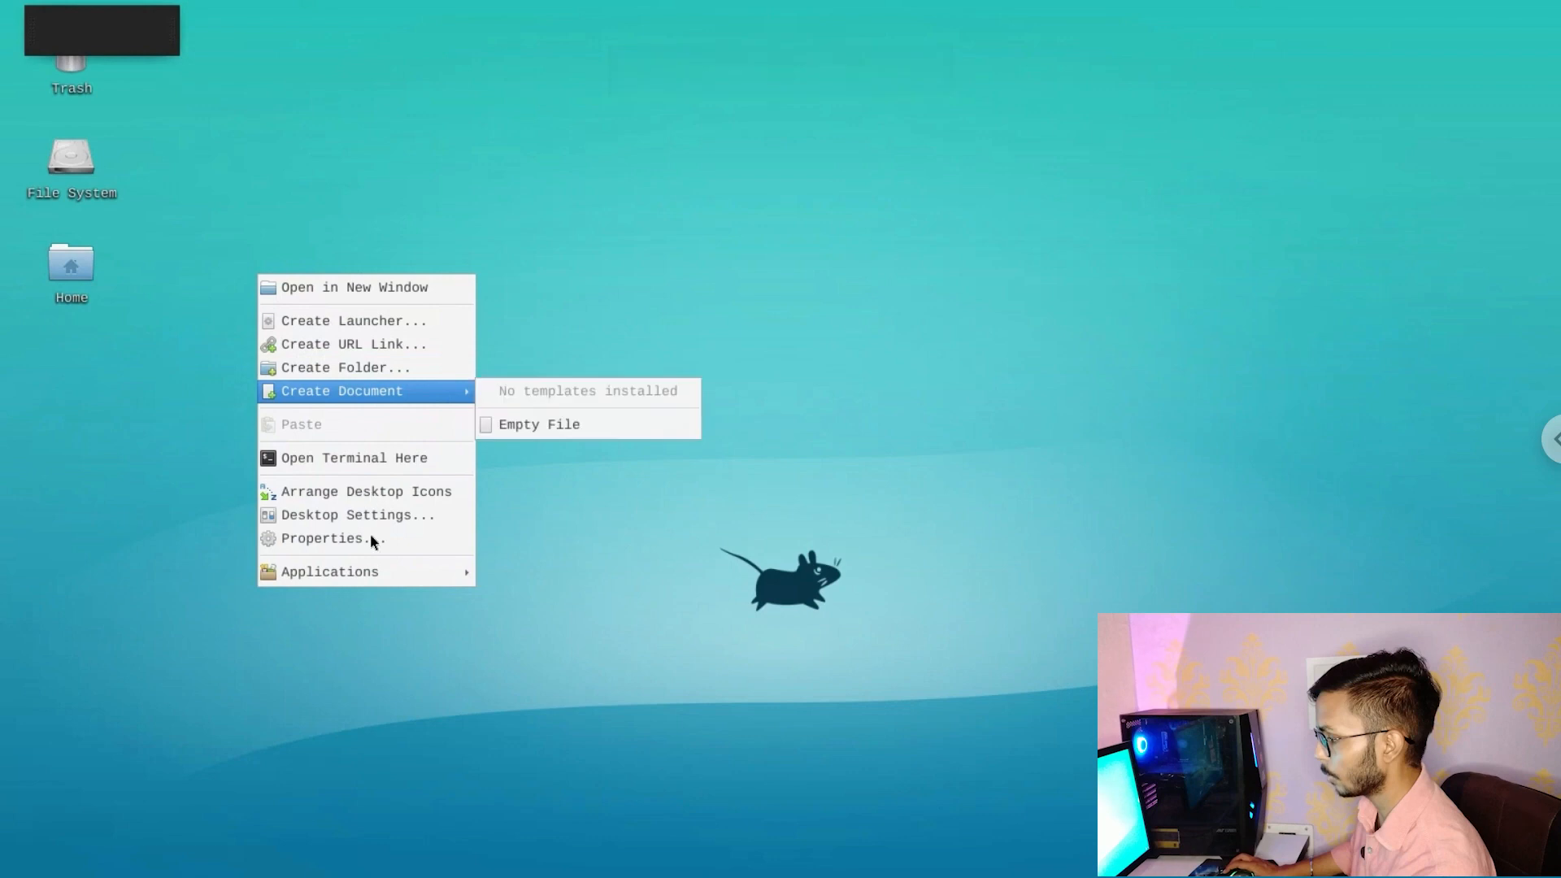
mouse_move(371, 574)
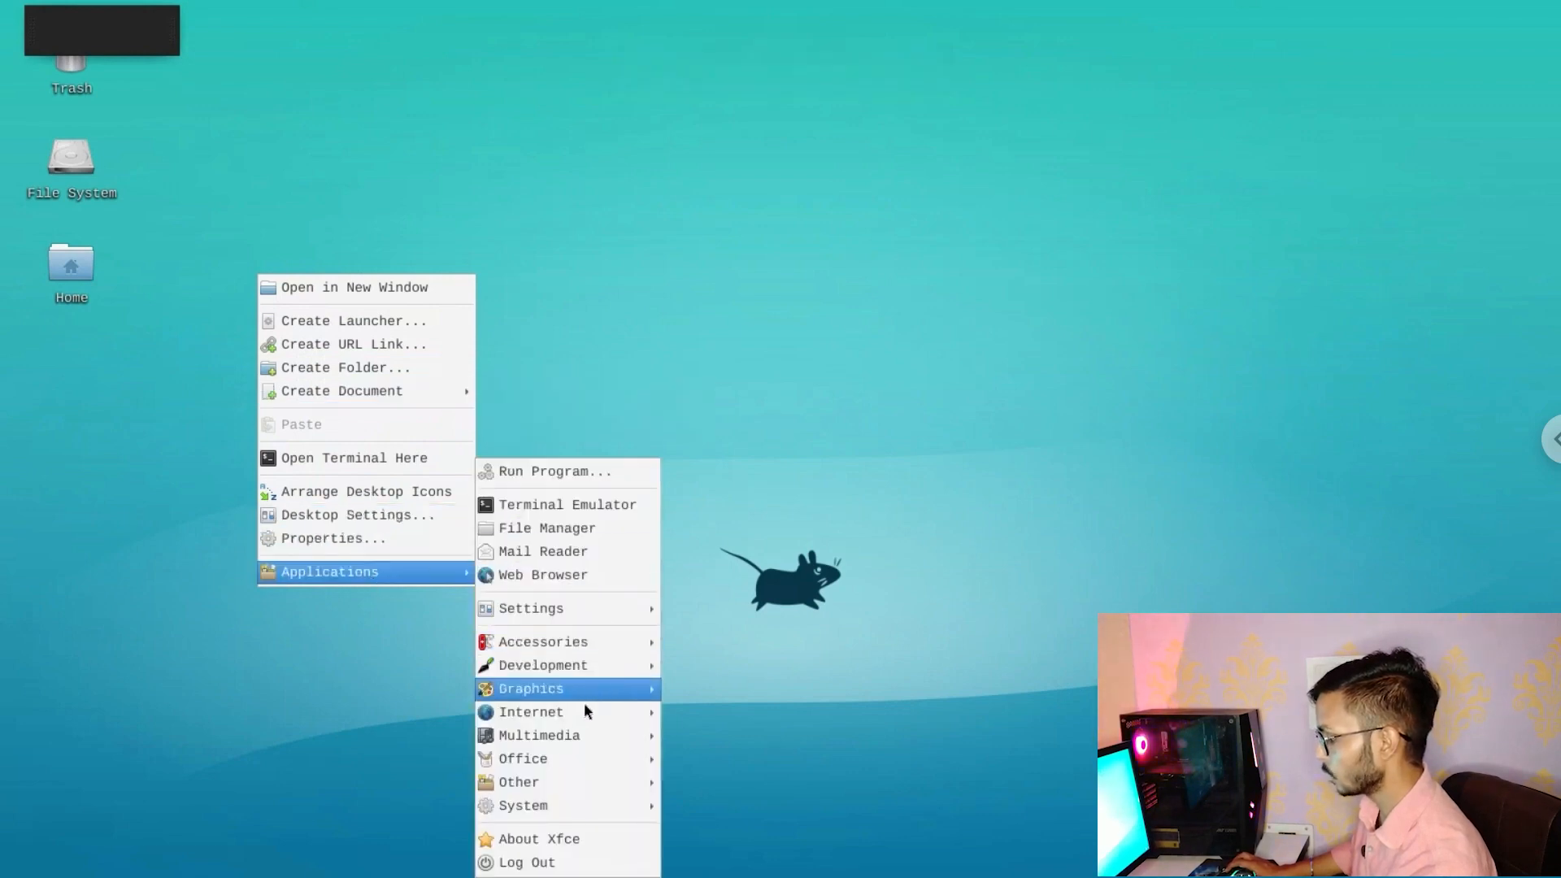
mouse_move(578, 712)
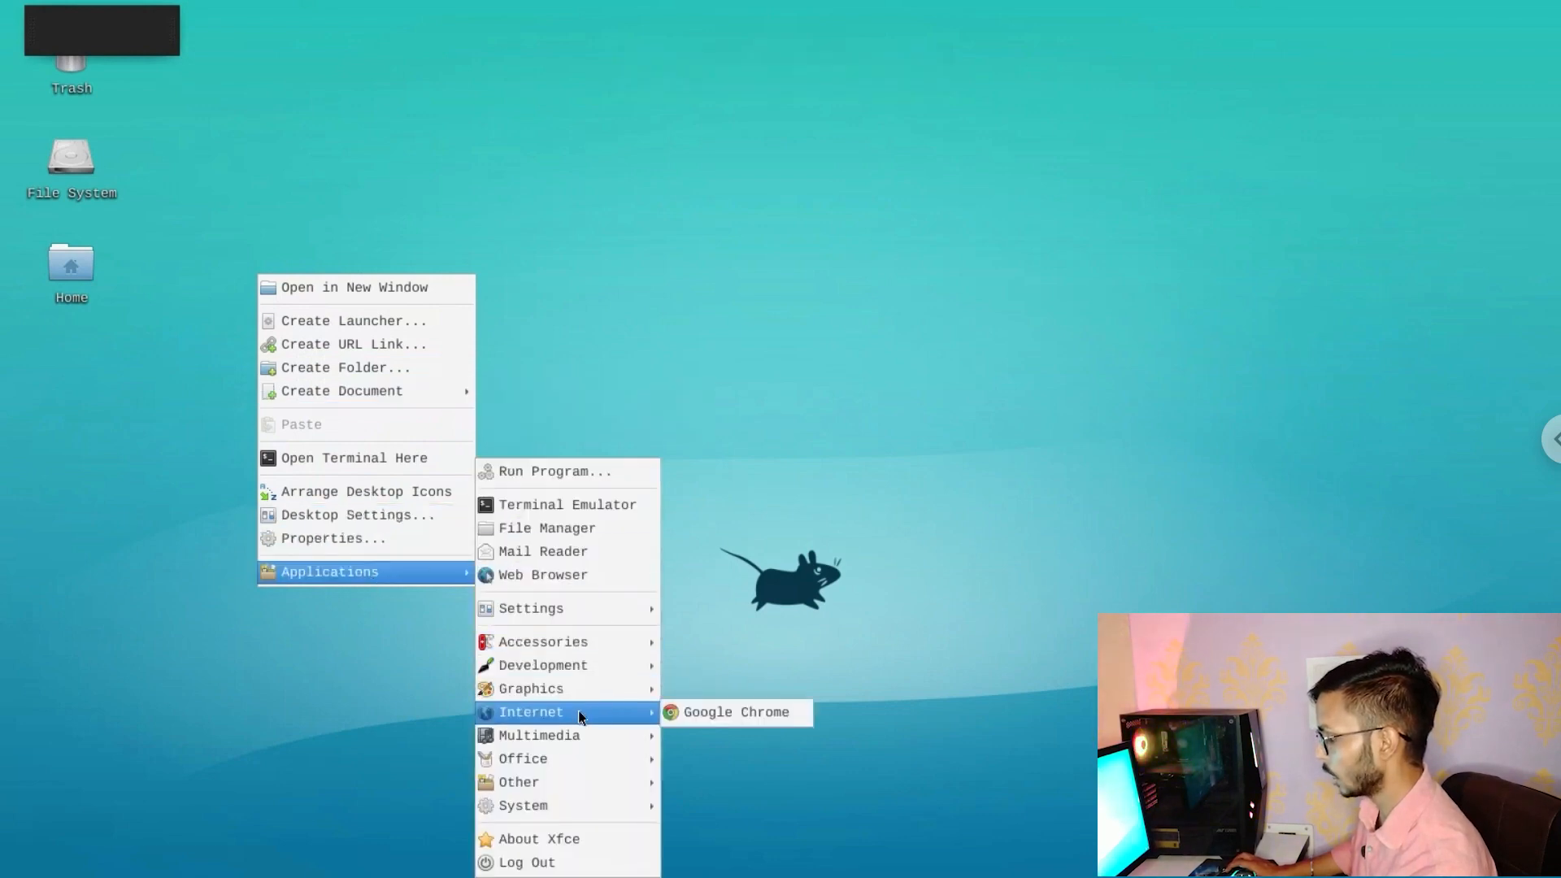
click(748, 712)
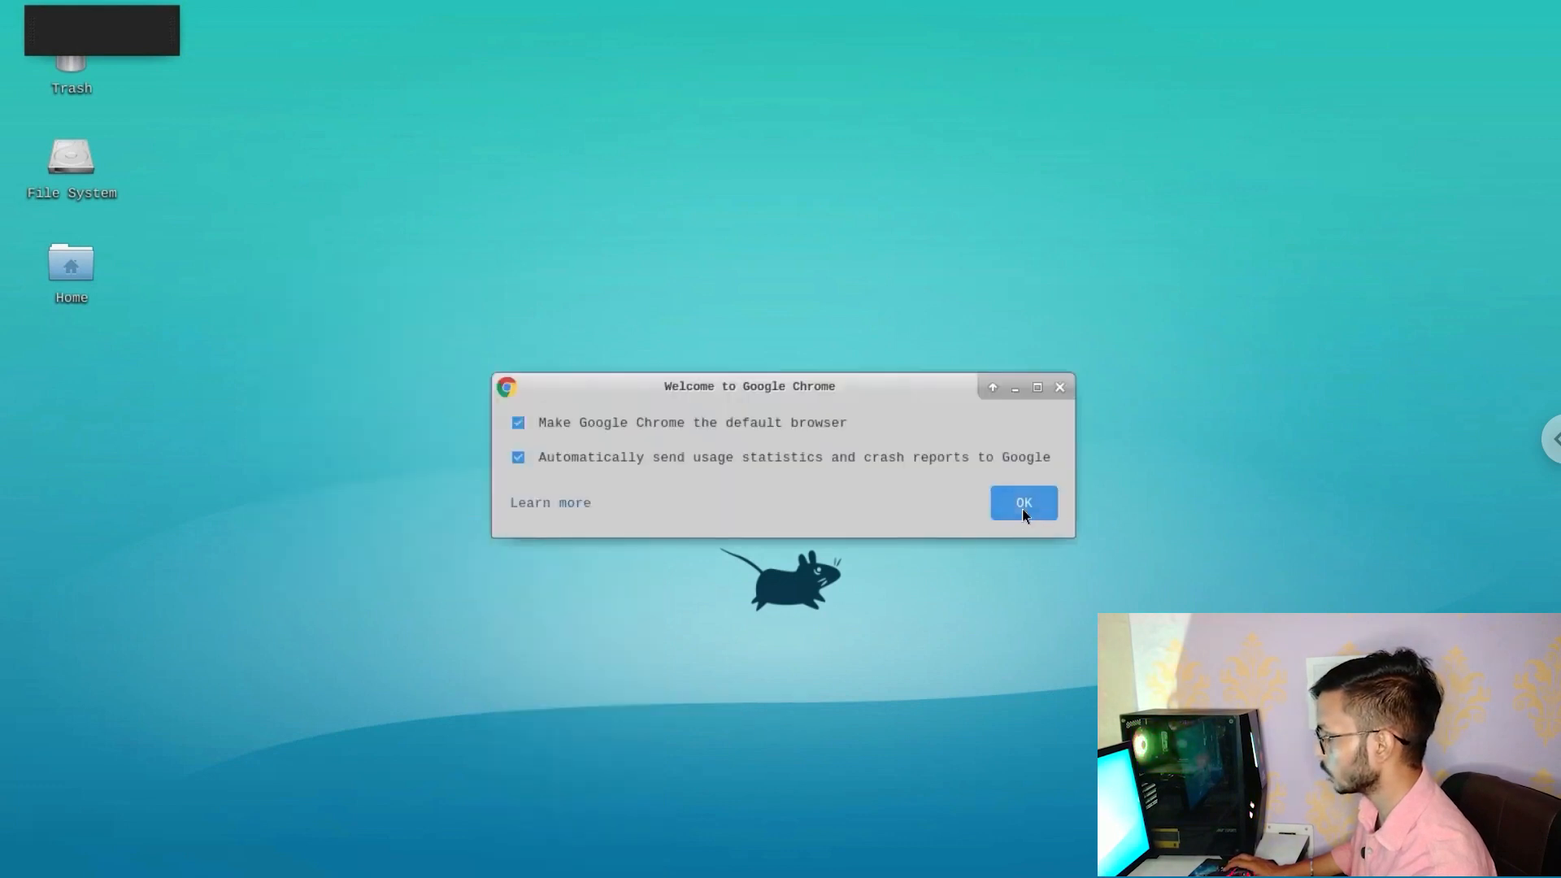
click(1023, 505)
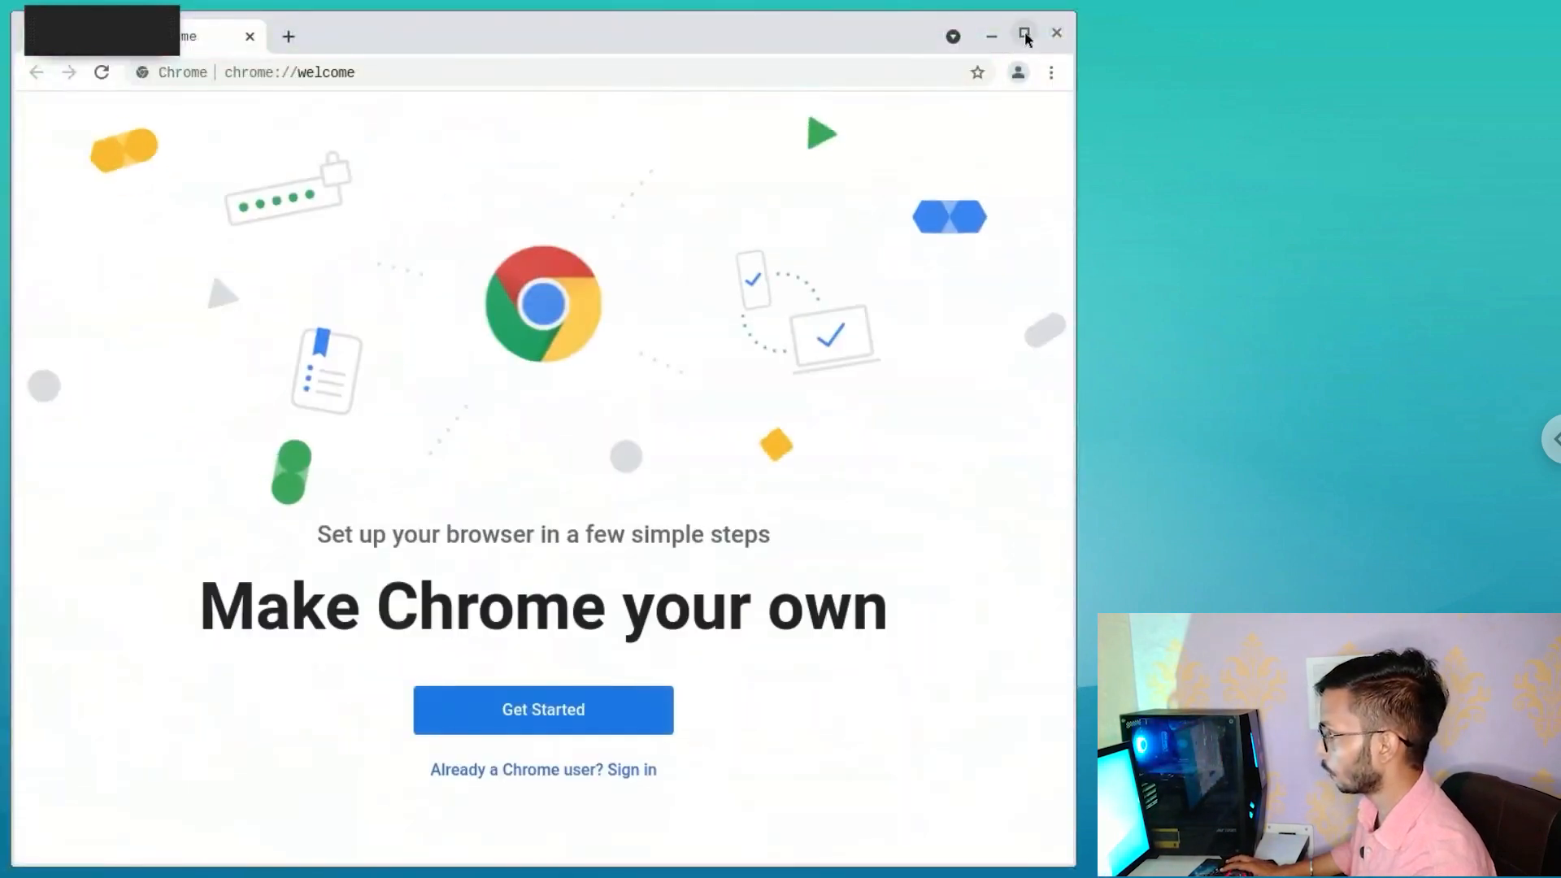
Maximize the Chrome window and load google.com
click(1024, 34)
click(398, 69)
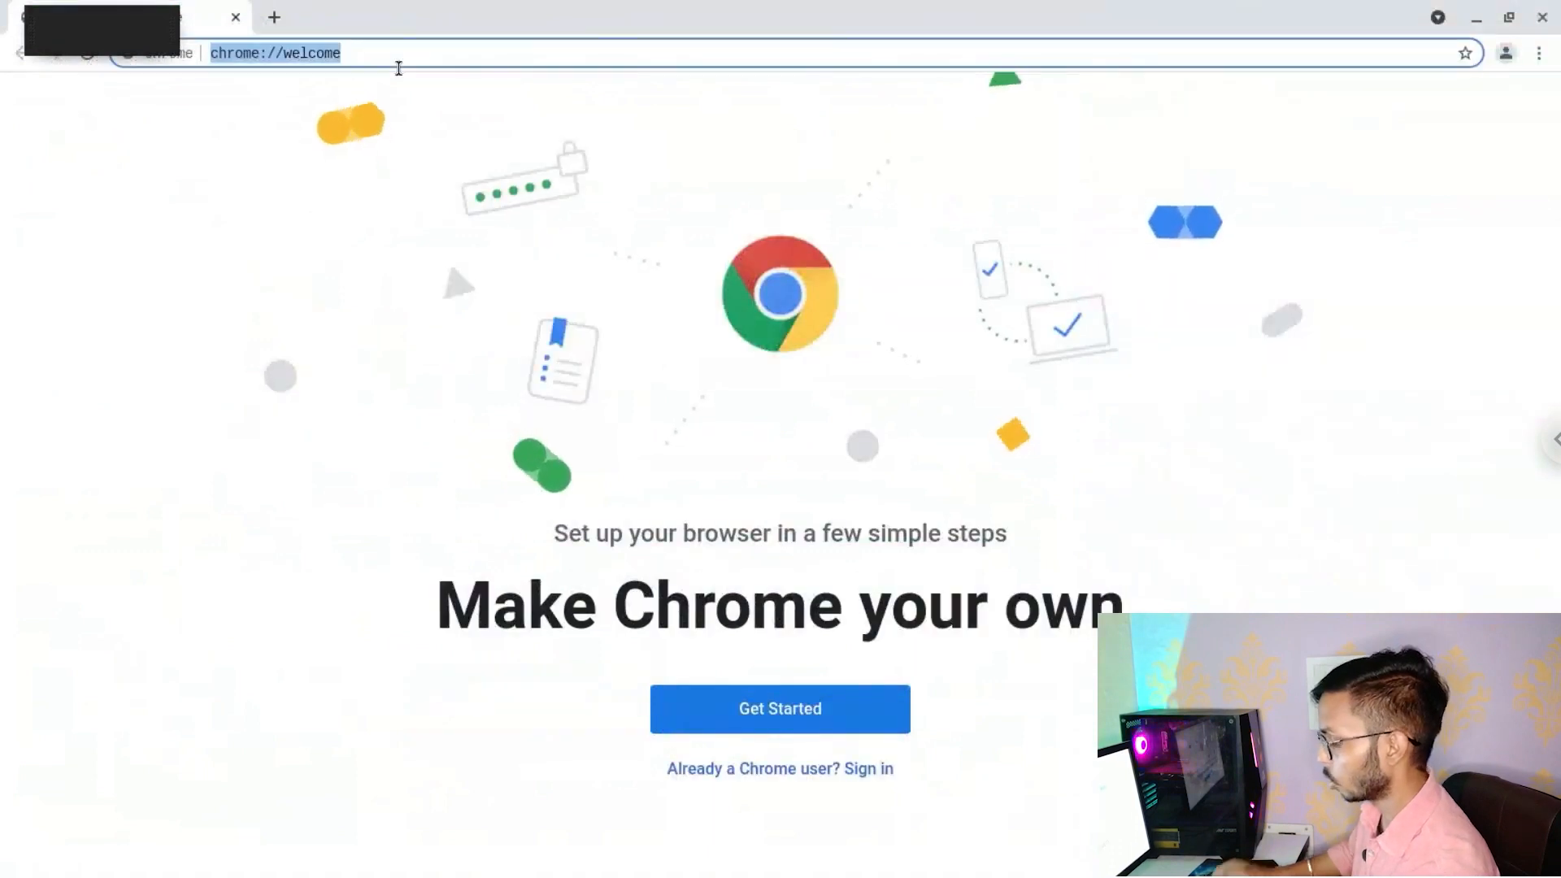
text(goo)
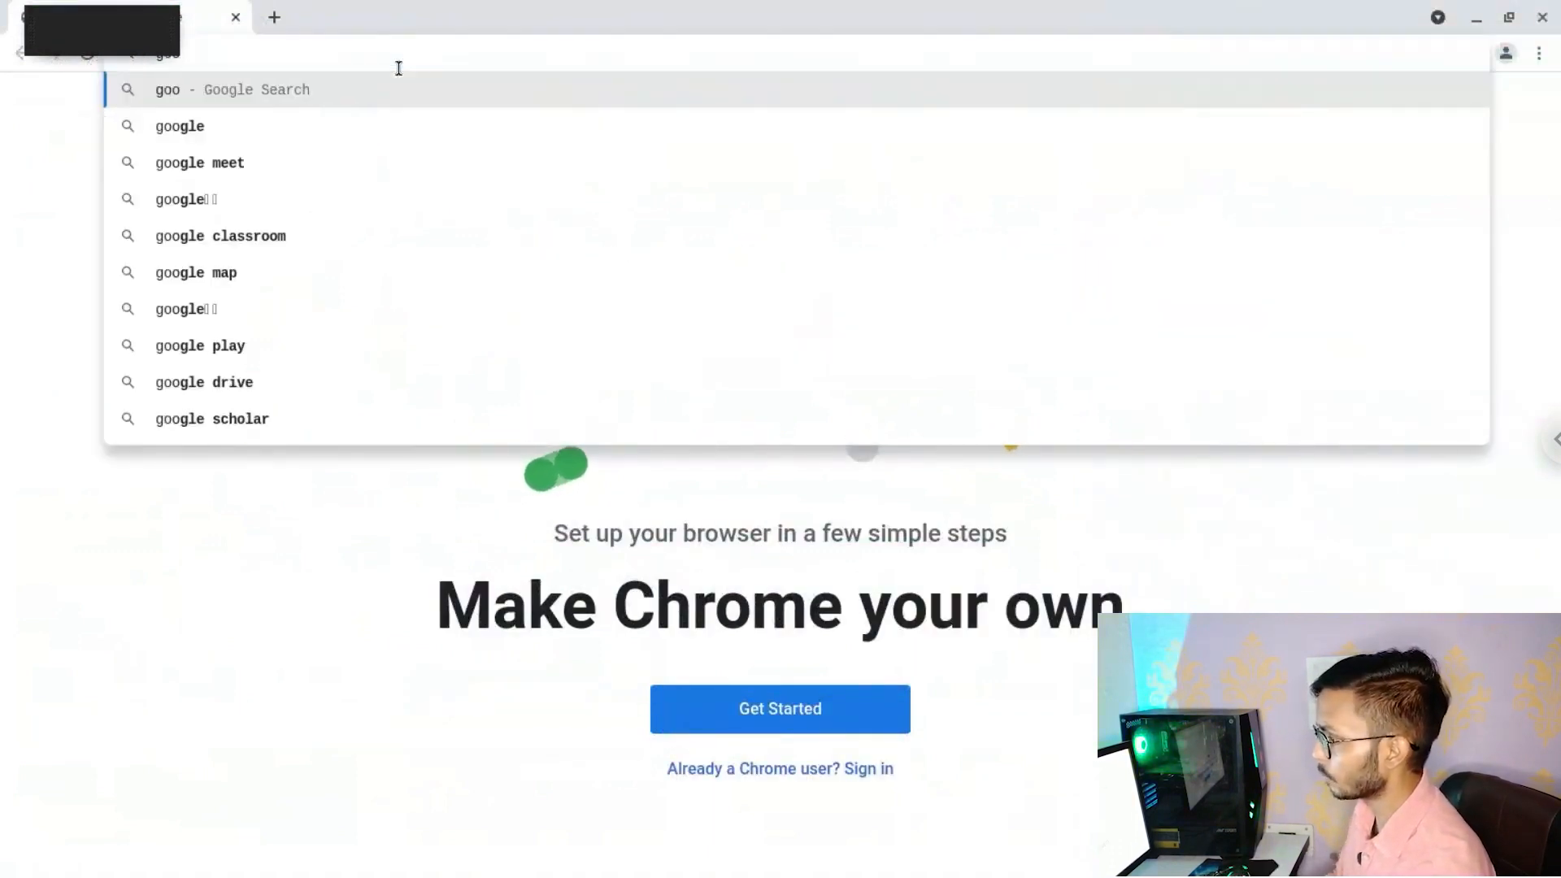
key(Down)
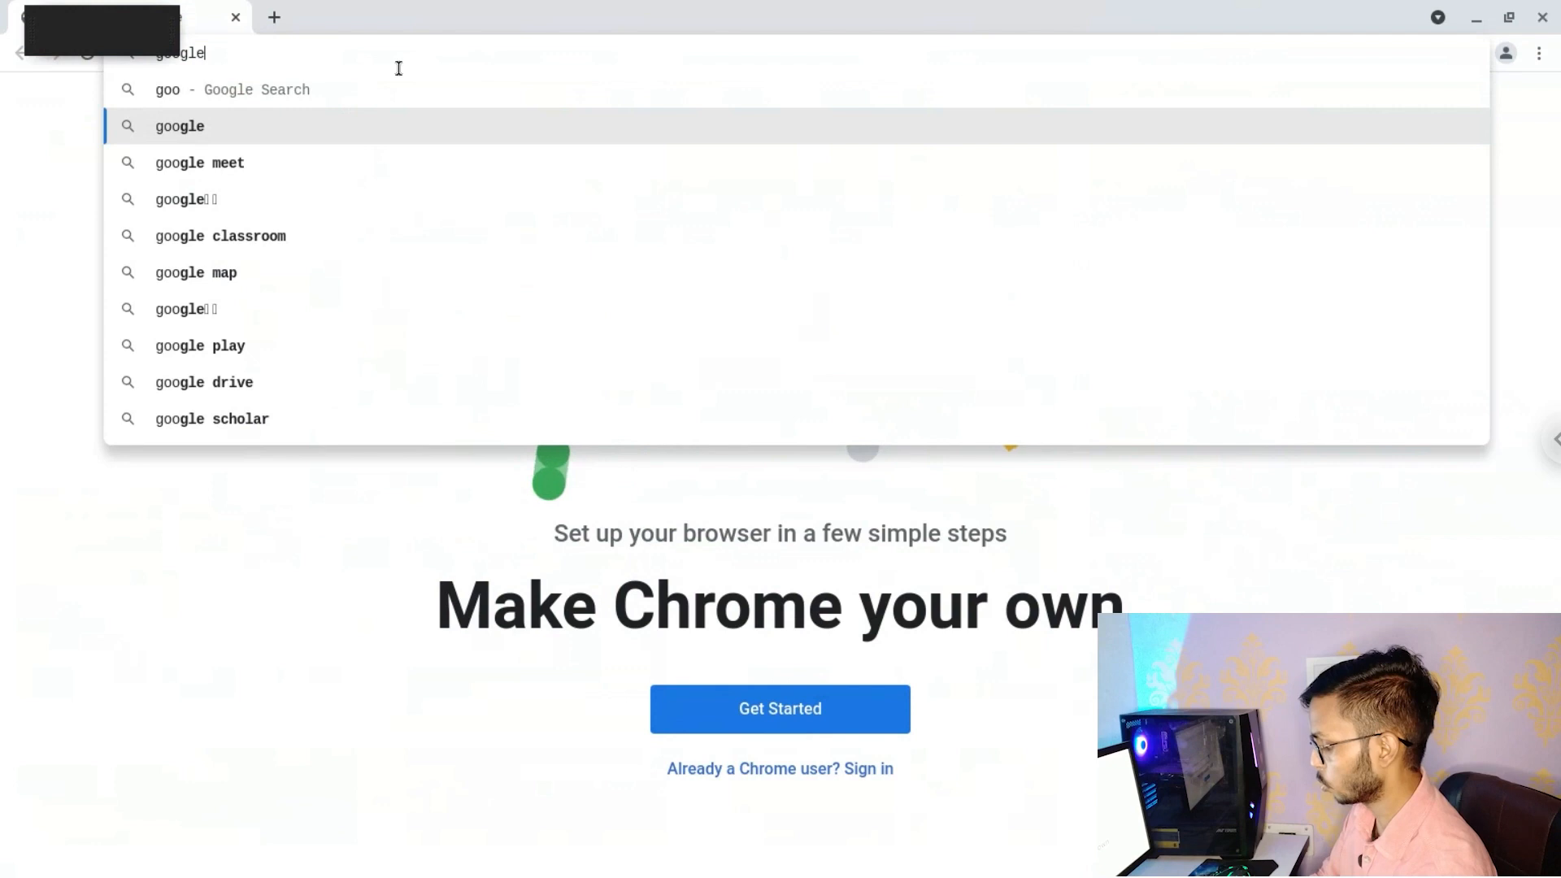
text(.com)
key(Return)
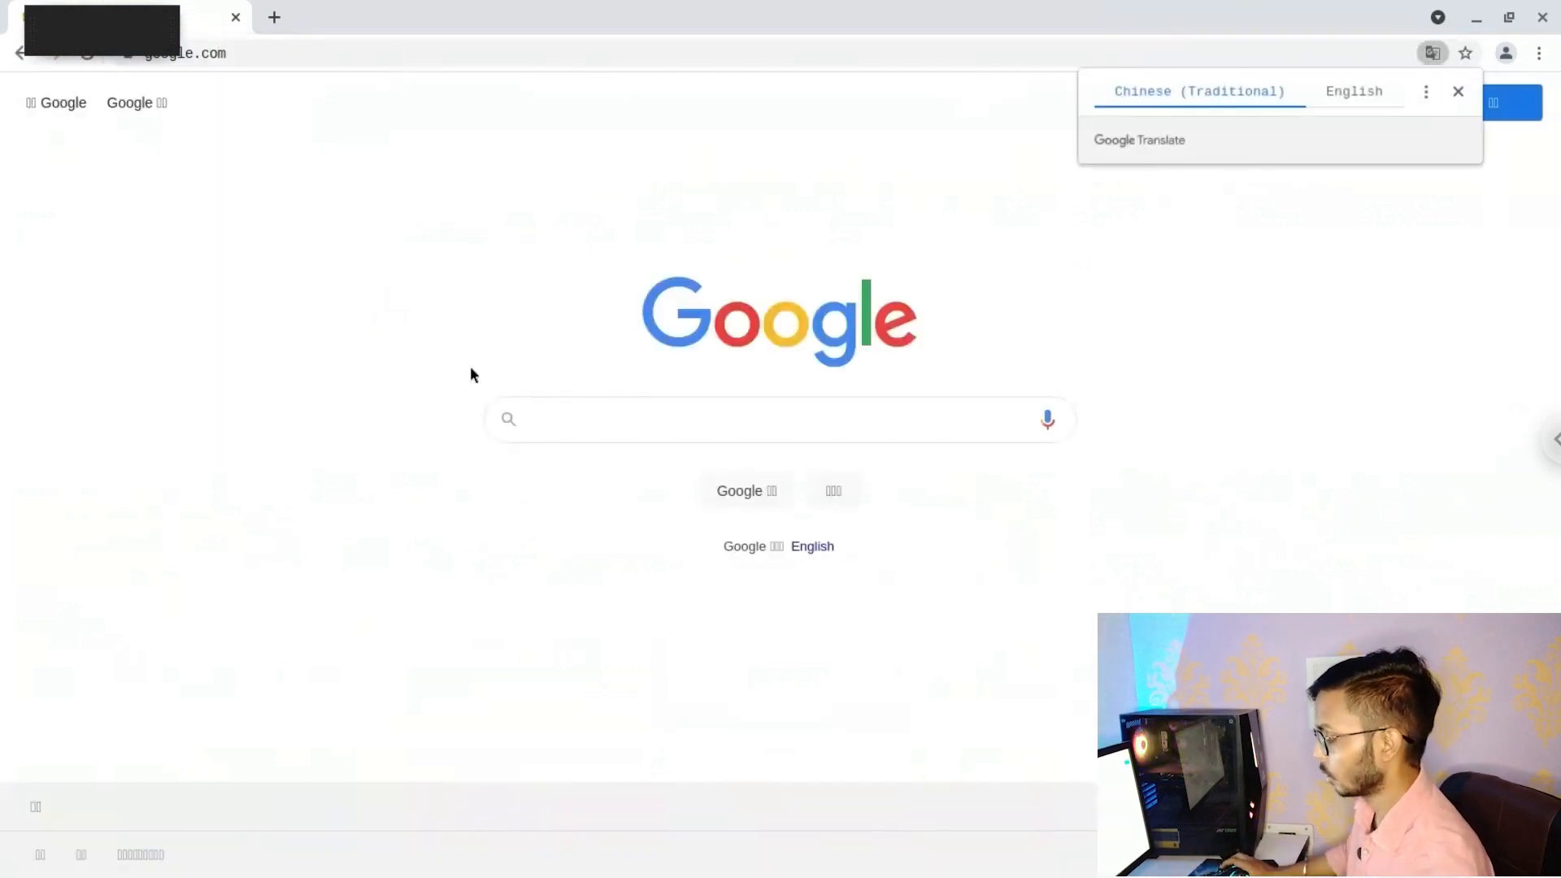
Search Google for 'speedtest' and open the Speedtest by Ookla result in a new tab
text(speedtest)
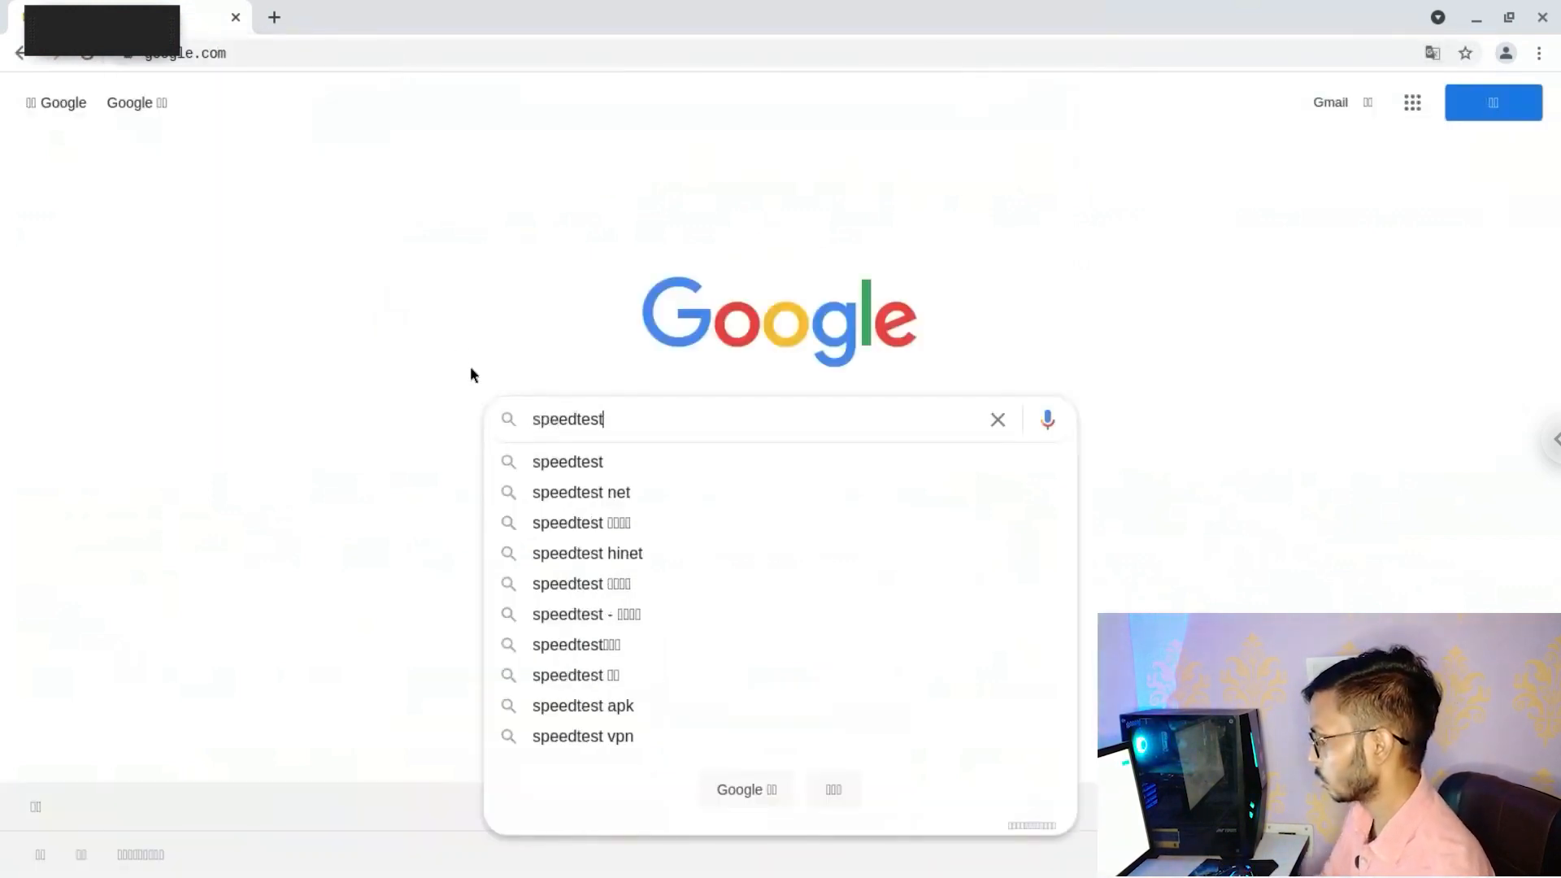
key(Return)
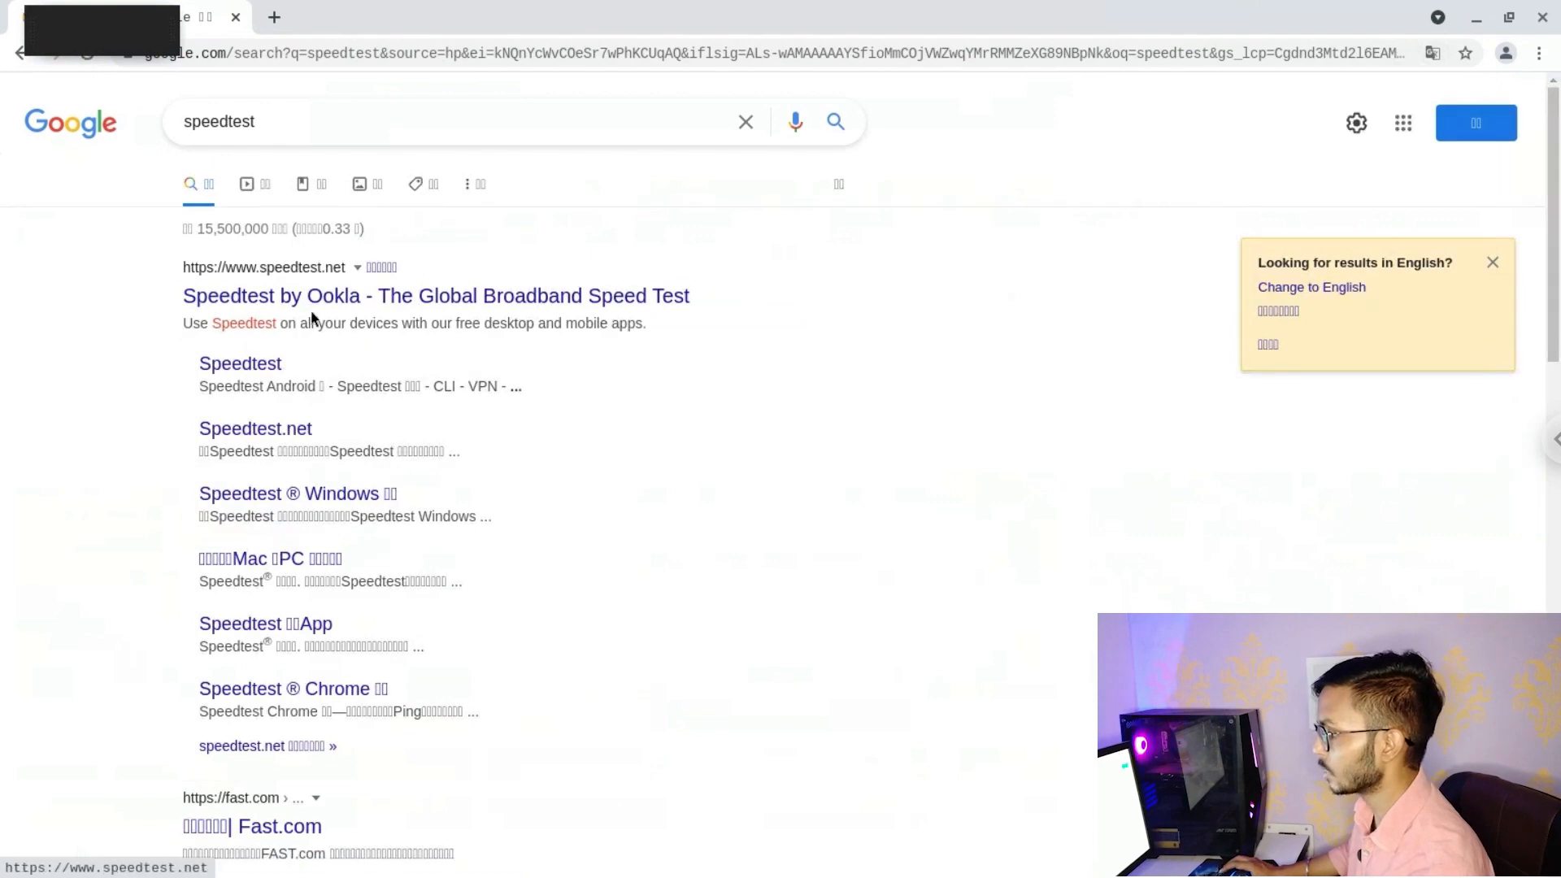
right_click(324, 299)
click(357, 317)
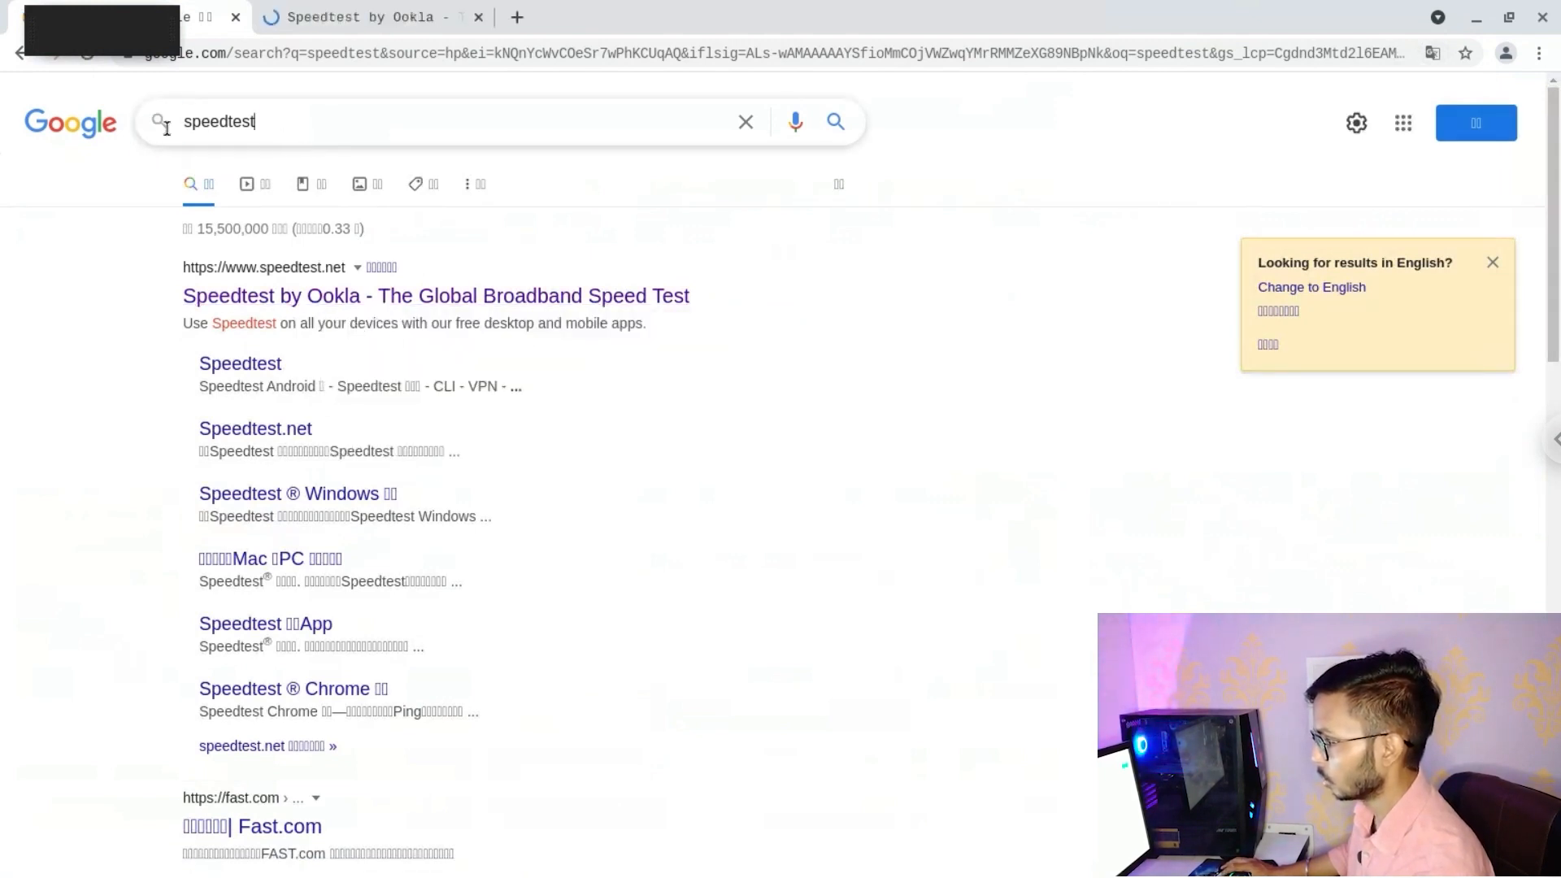
Rerun the search as 'speed test' with English results, then switch to the Speedtest by Ookla tab
key(ctrl+a)
text(speedtest)
key(Return)
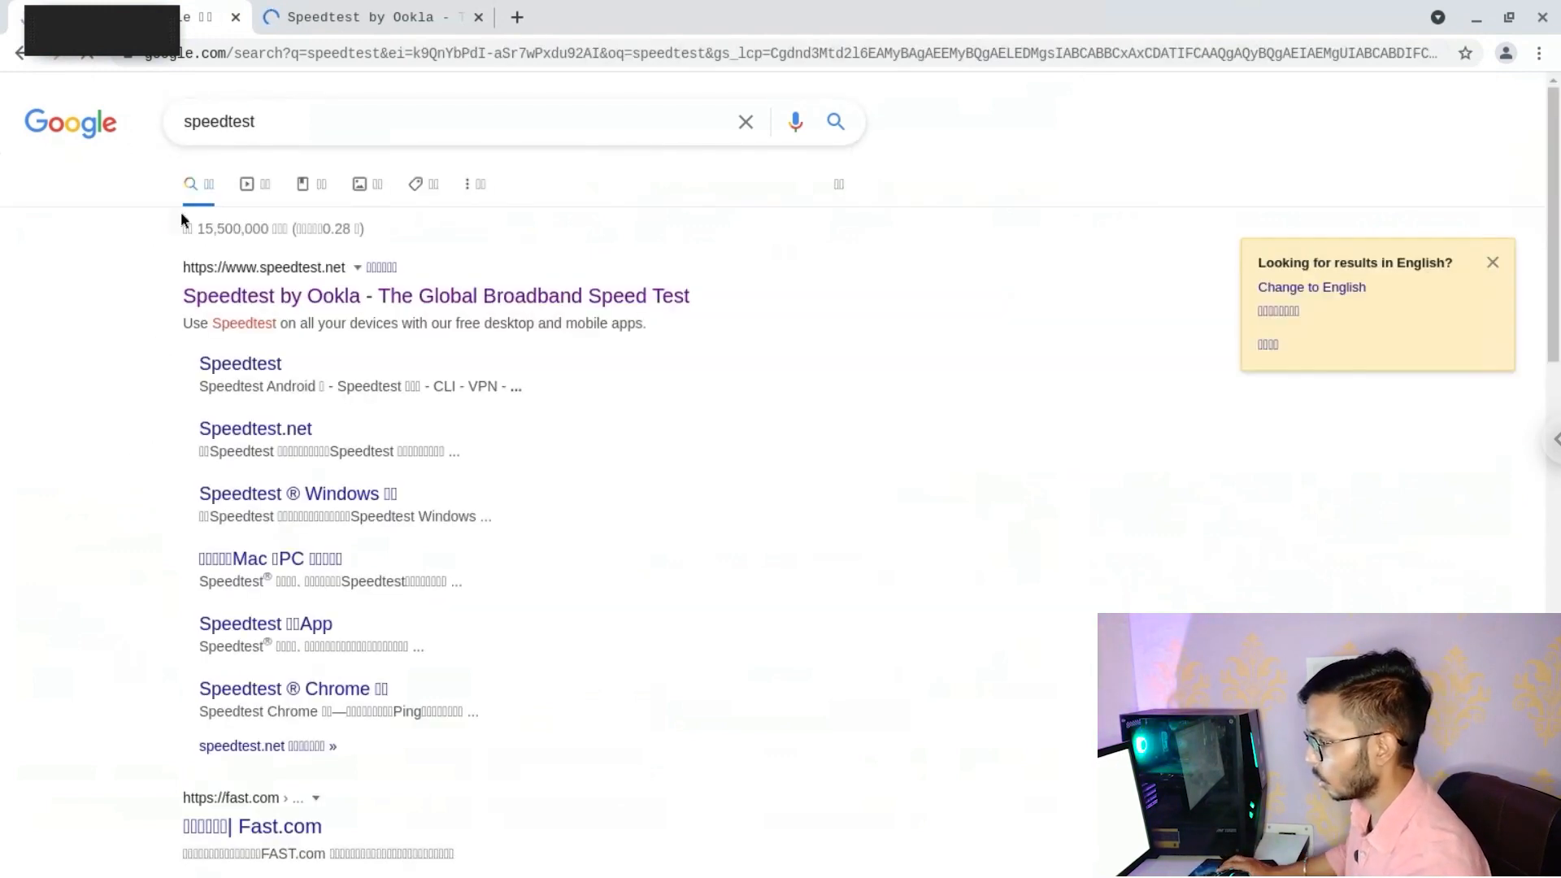
key(ctrl+a)
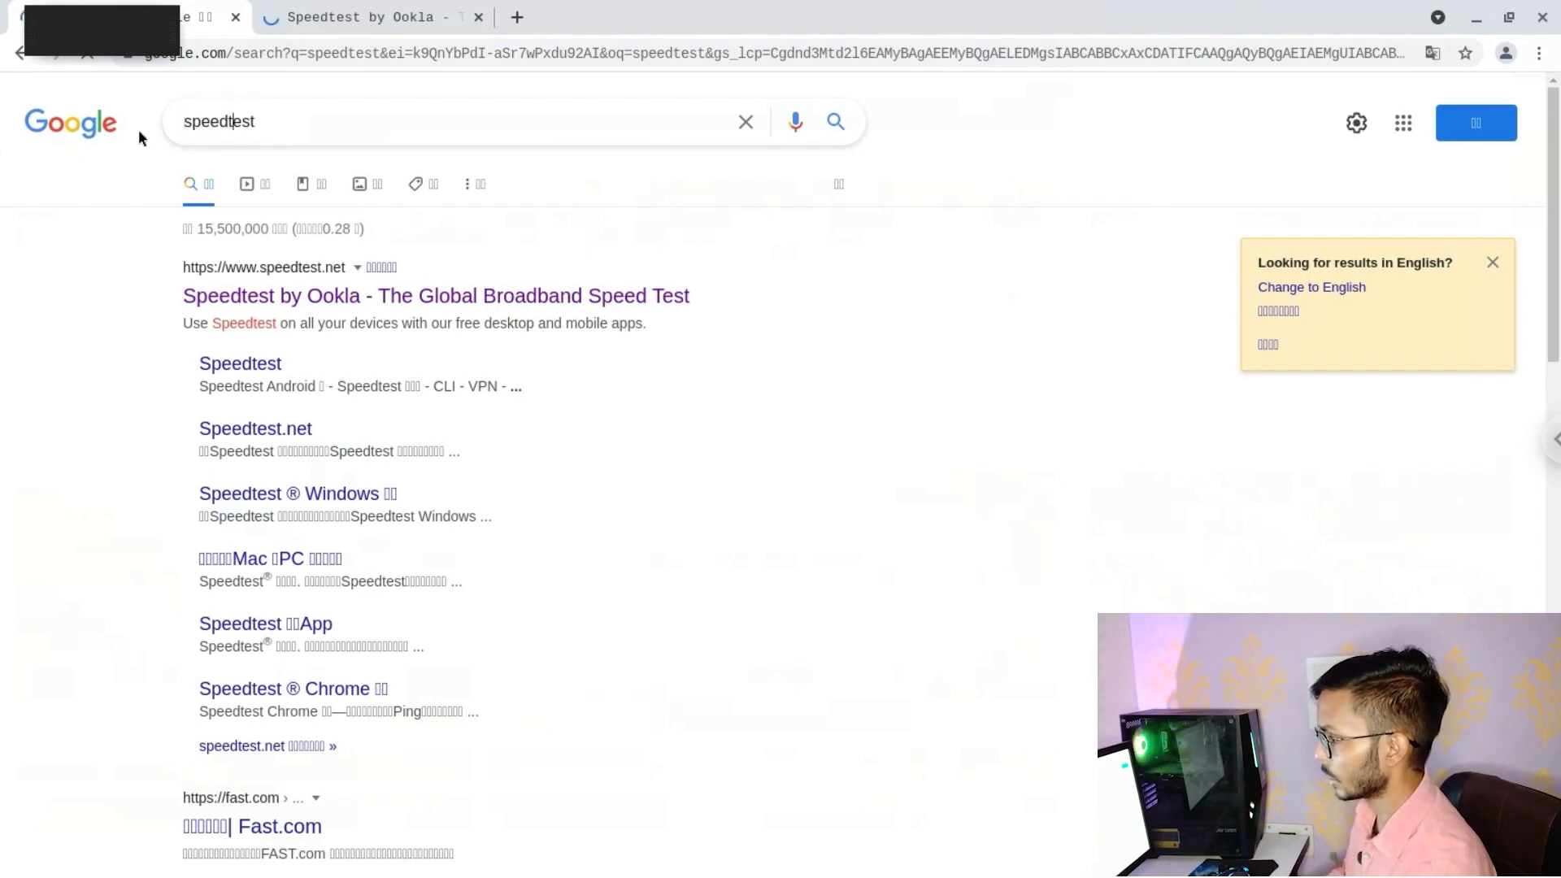
key(Return)
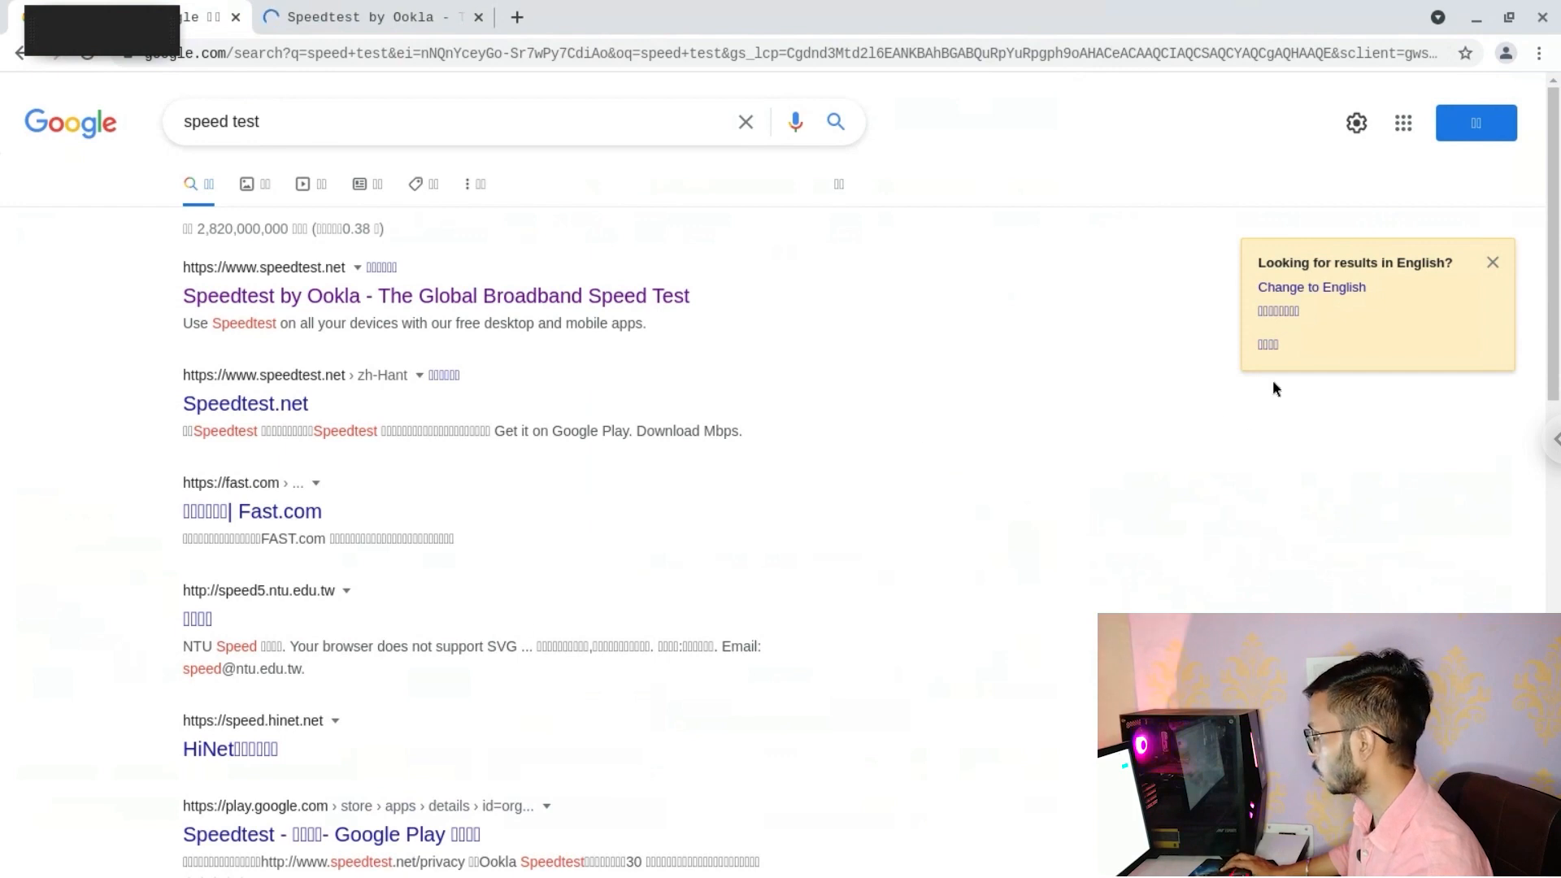
click(1348, 289)
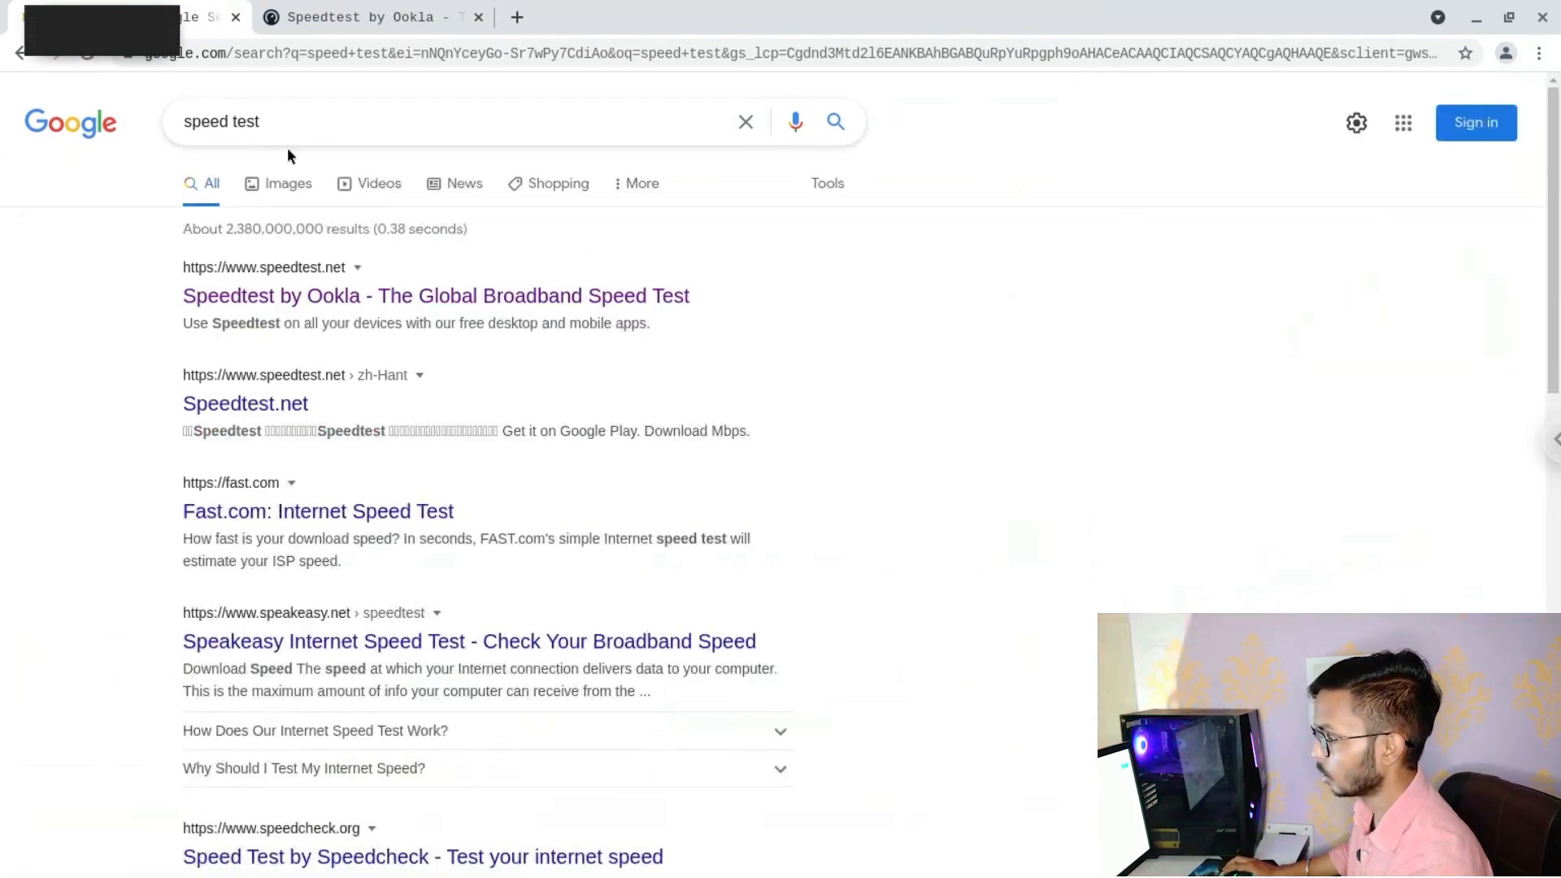
click(315, 16)
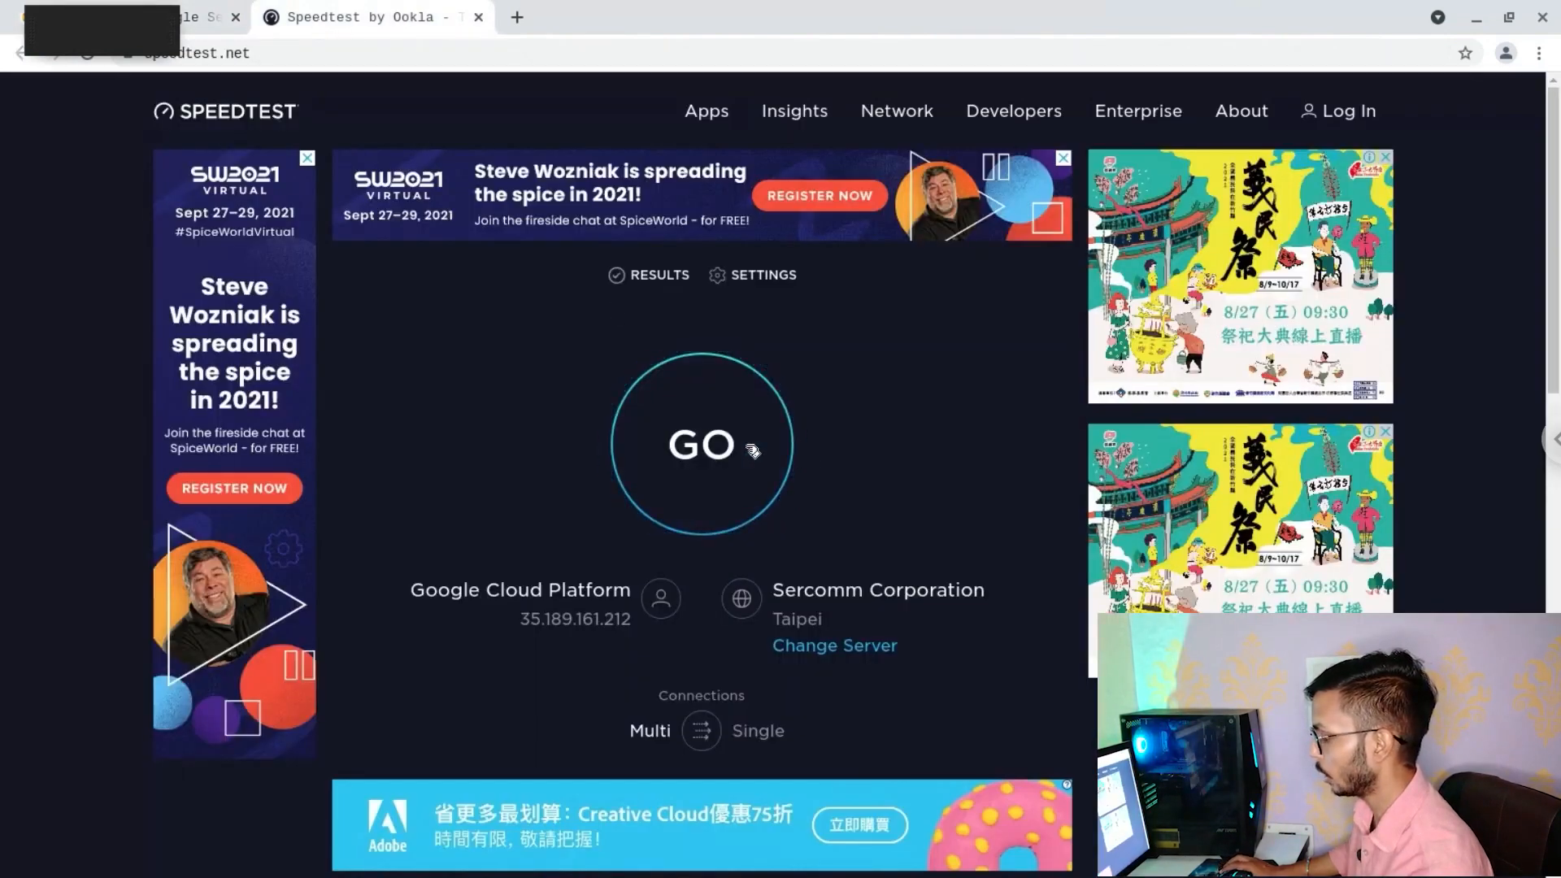
Run the test to Sercomm Taipei: ping 5 ms, download 288.85 Mbps, upload 885.01 Mbps
double_click(422, 600)
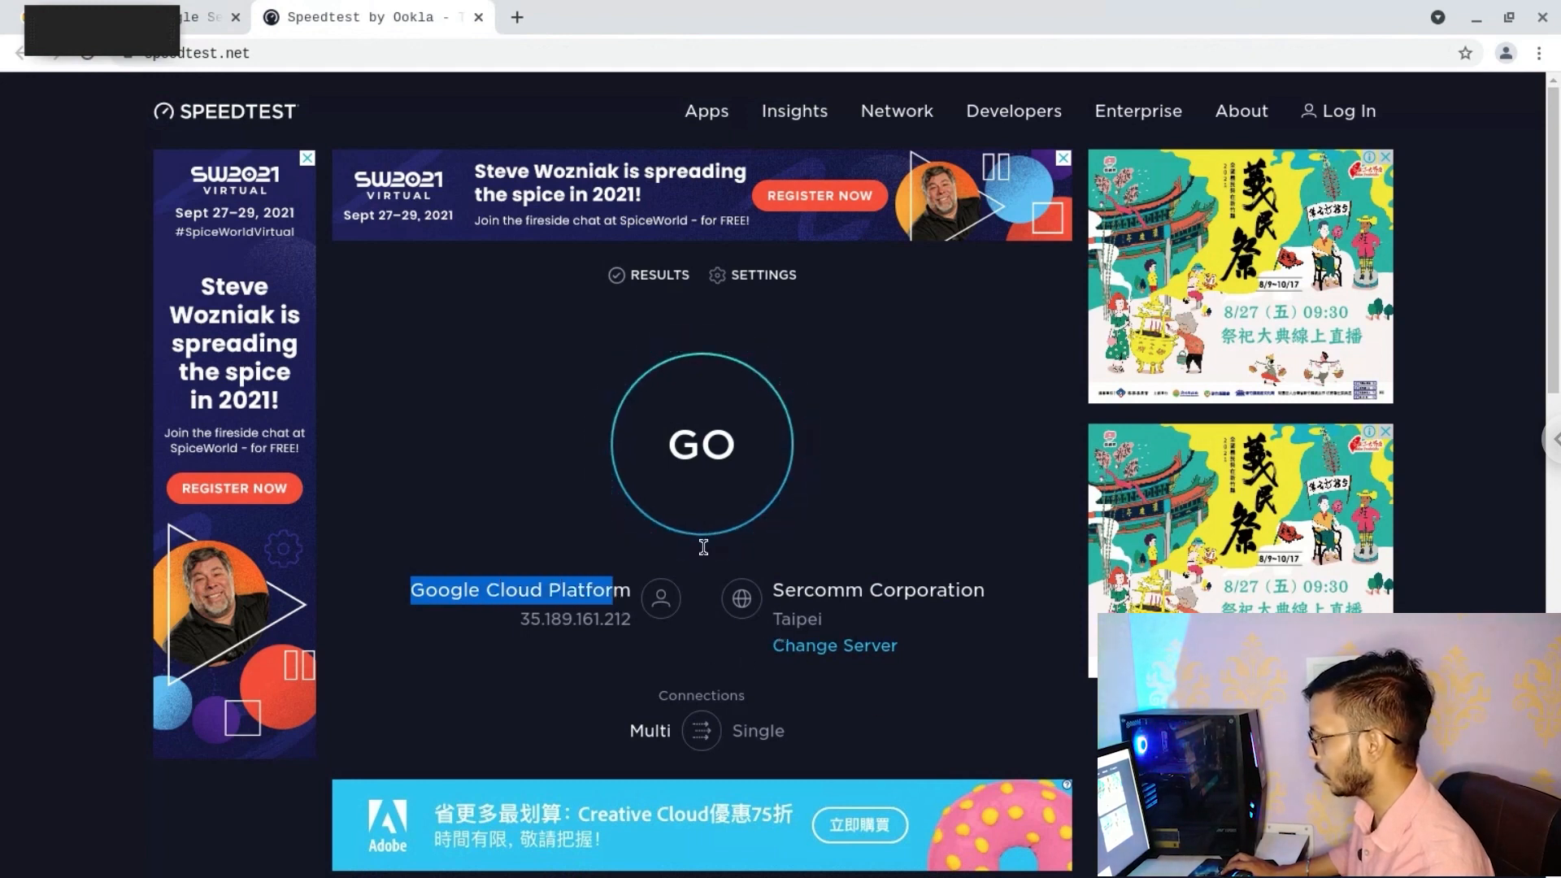
click(670, 475)
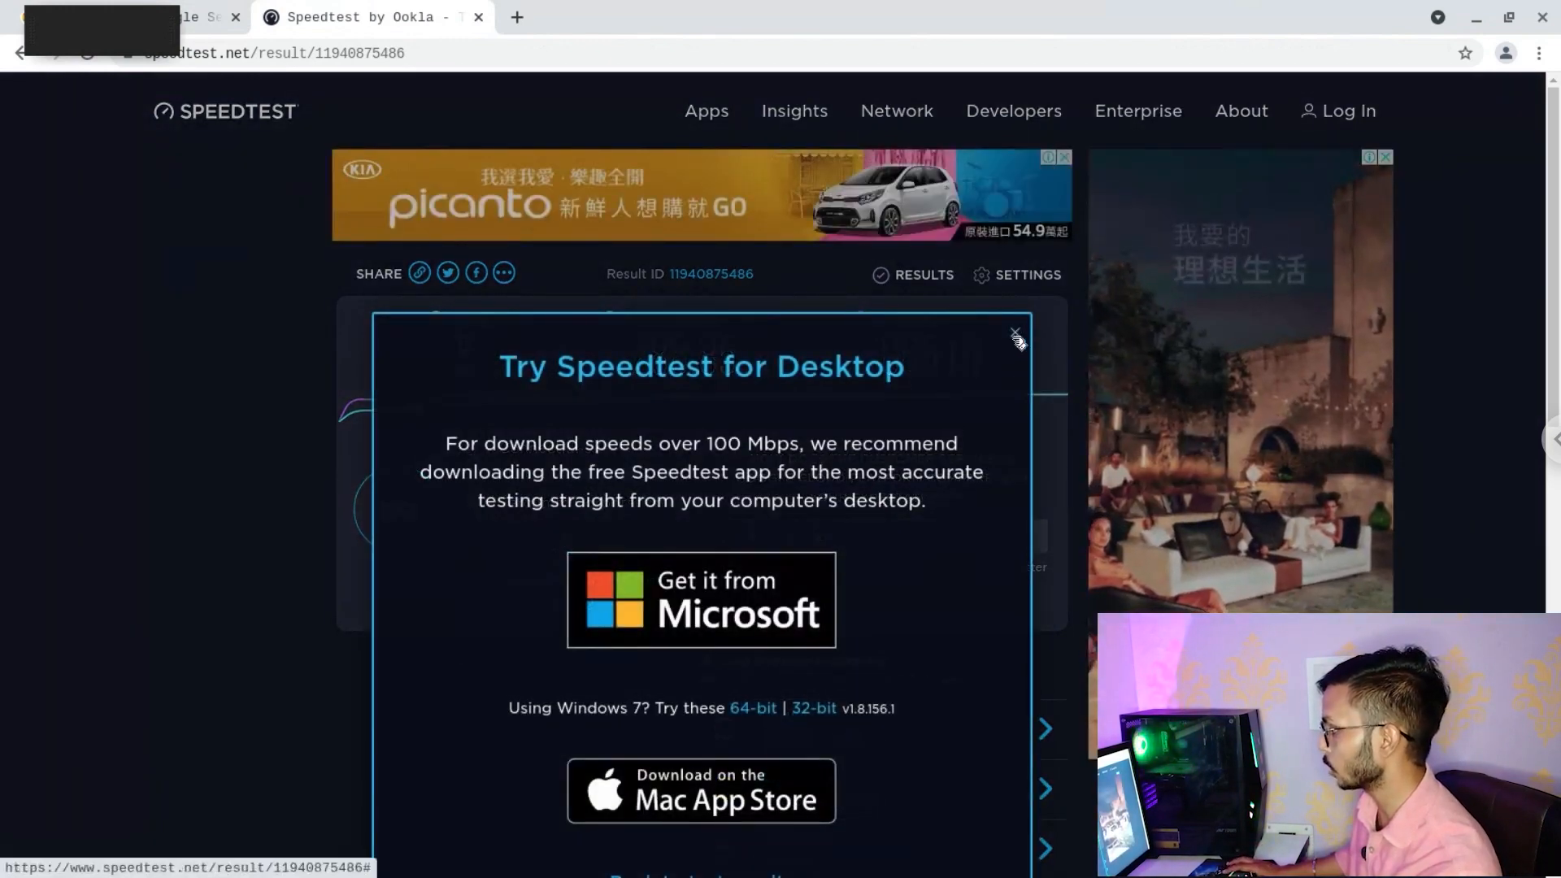
Close the Try Speedtest for Desktop popup and start a second test, reaching 274.95 Mbps download
click(1015, 333)
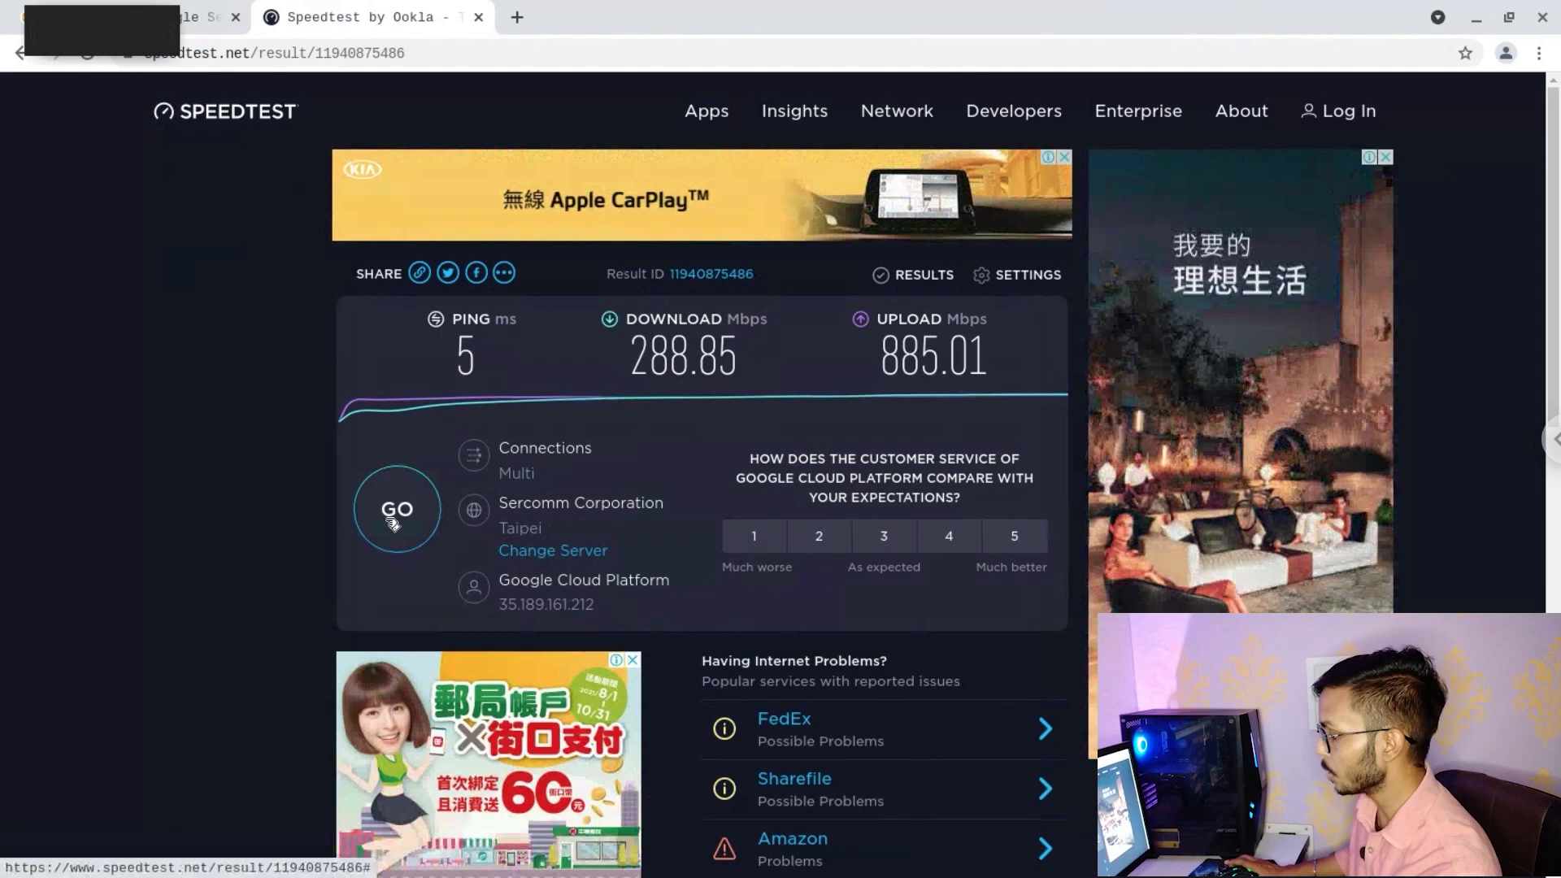
click(404, 537)
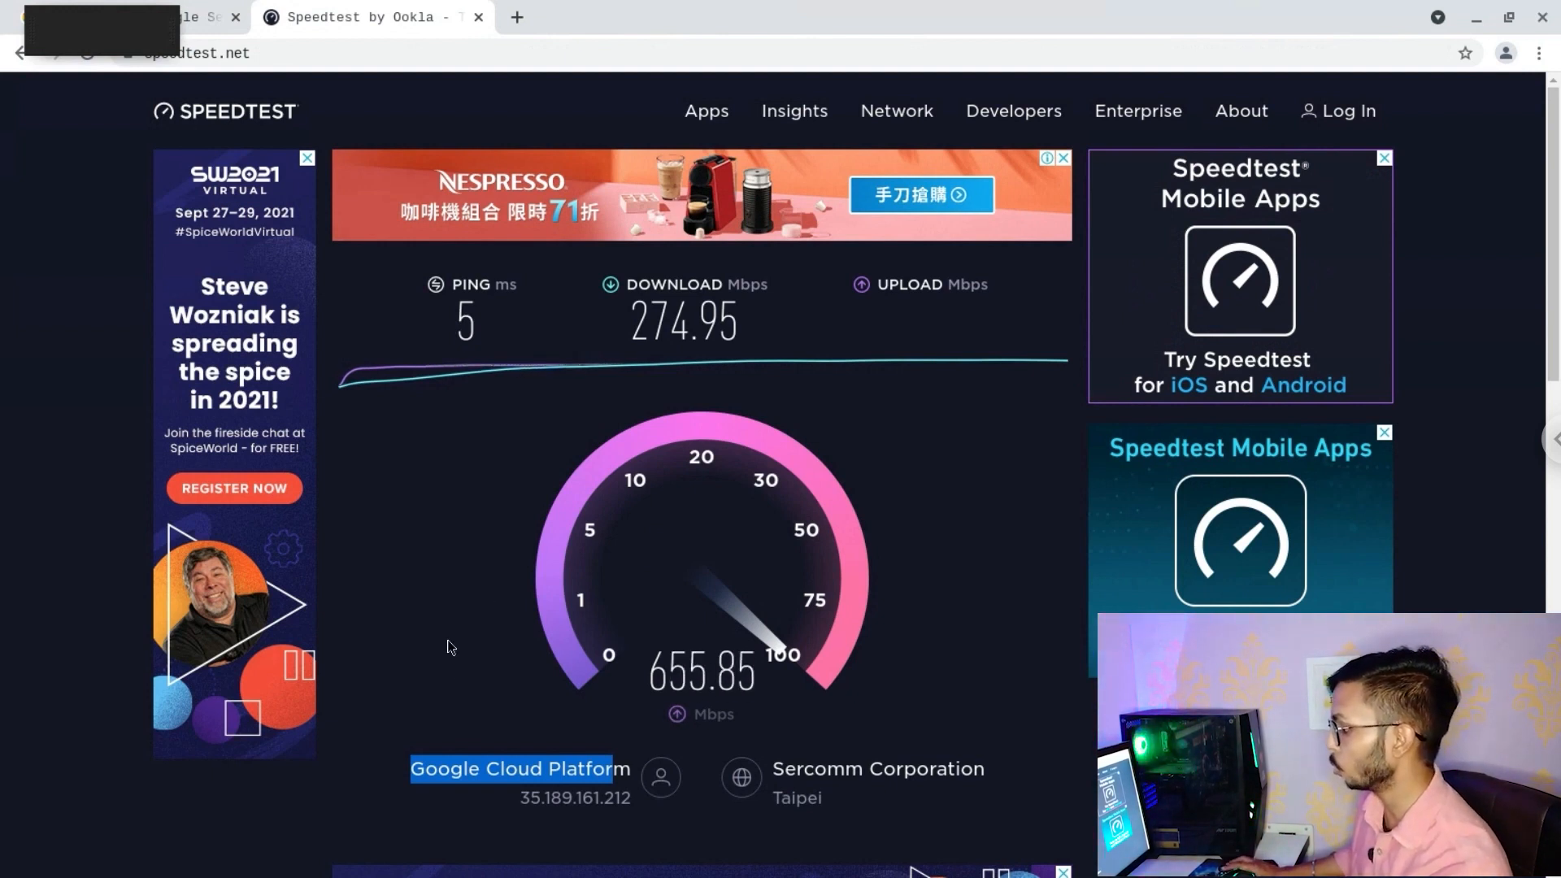
click(458, 670)
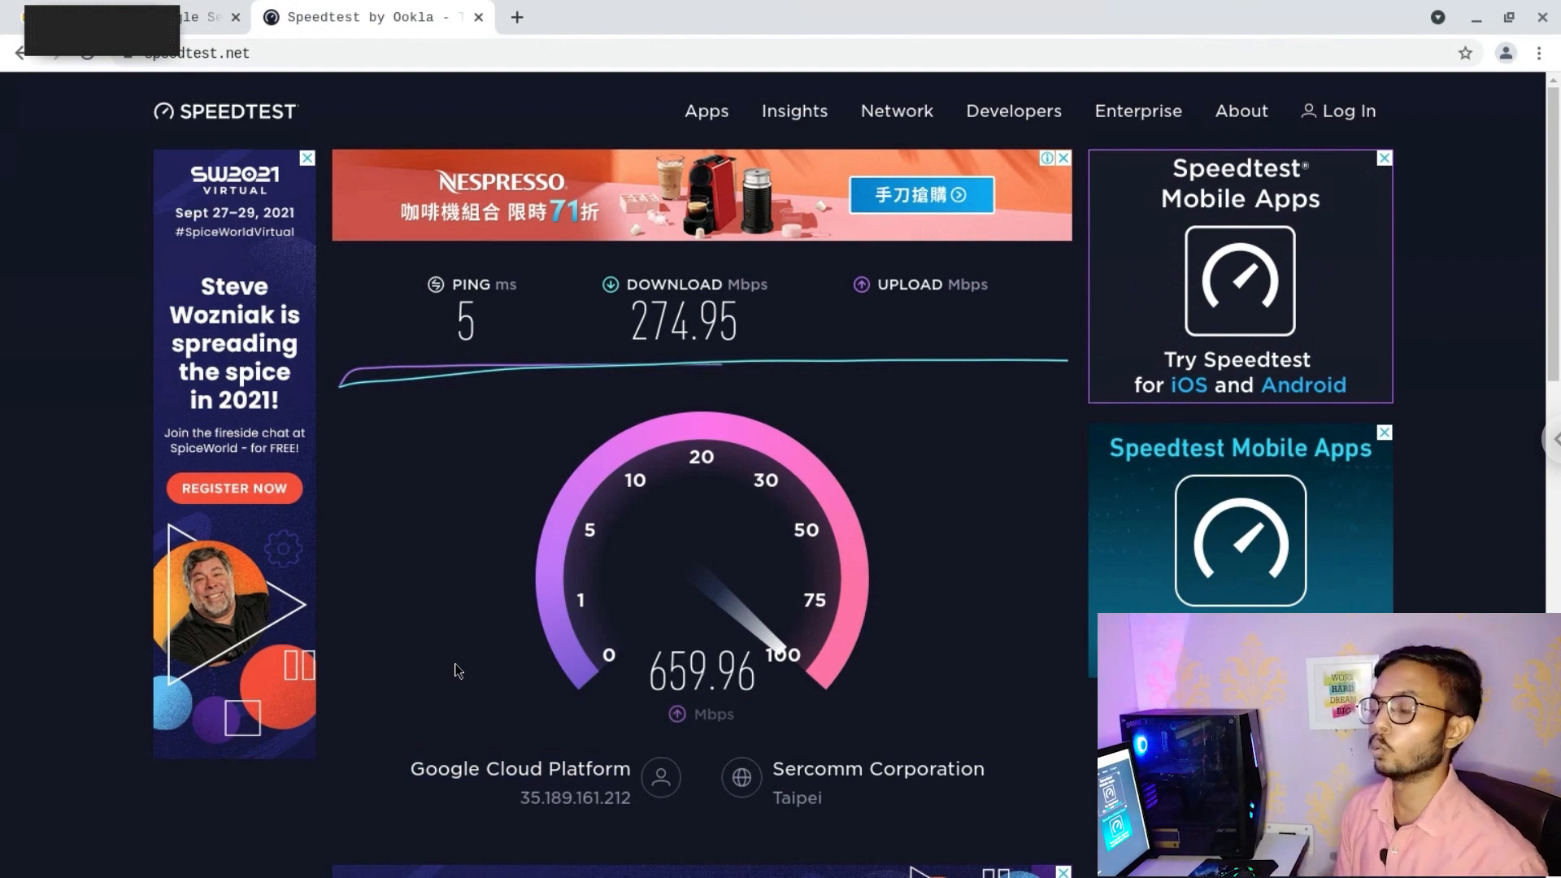